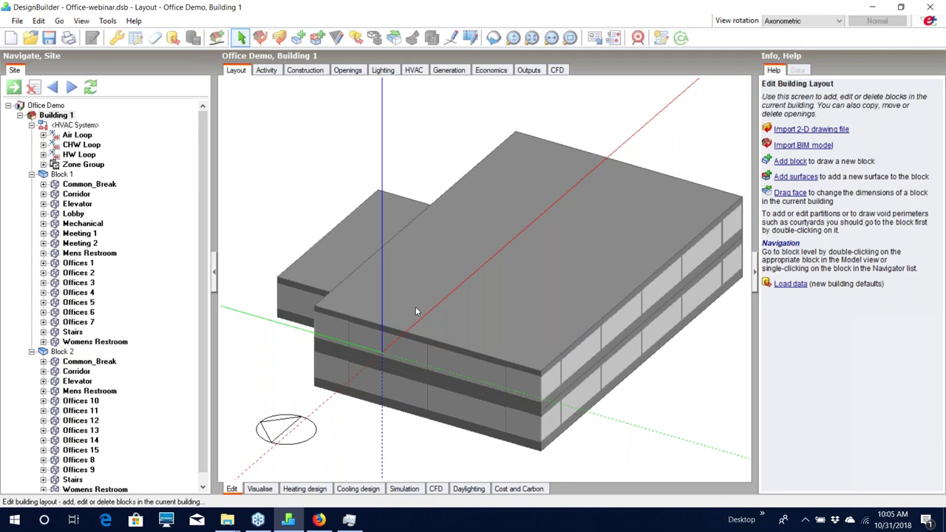
Open the Block 1 layout, orbit it to view its zones from above, and open the Block 2 layout.
{"action": "left_click", "coordinate": [61, 174]}
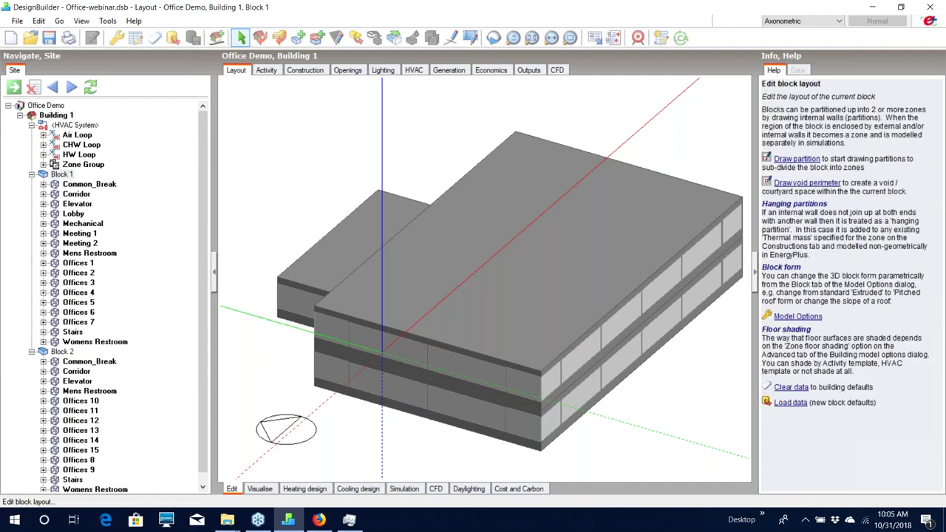
{"action": "left_click", "coordinate": [526, 37]}
{"action": "left_click_drag", "start_coordinate": [435, 277], "coordinate": [644, 381]}
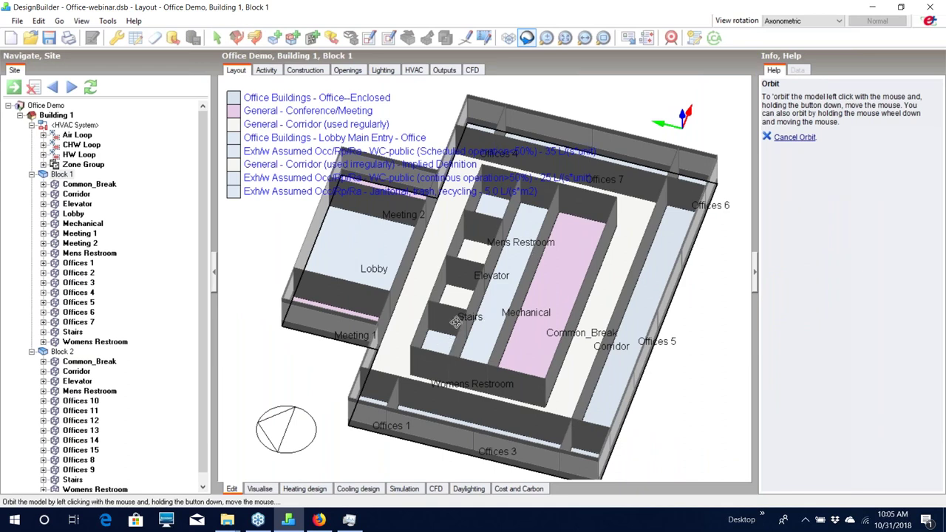
{"action": "left_click", "coordinate": [70, 355]}
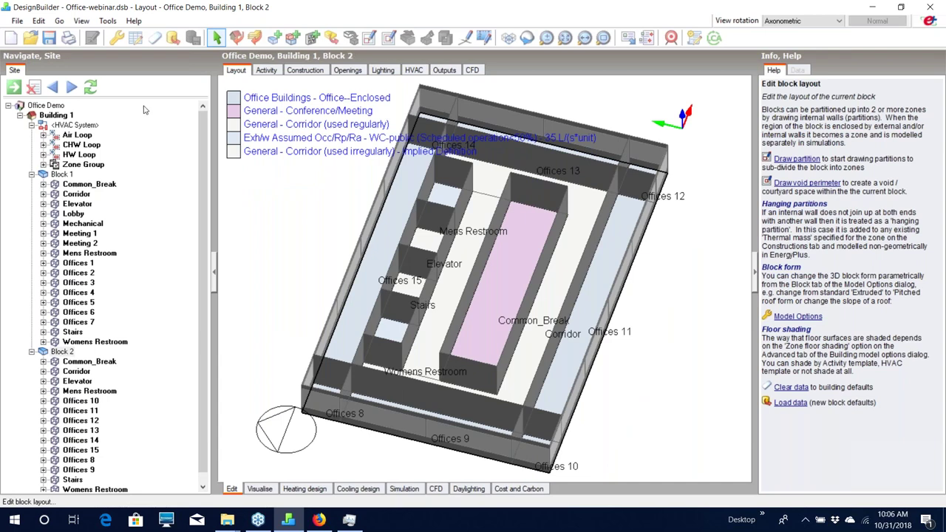
View the Zone Activities - Internal Gains model data grid full screen and widen its Template column to show the full template names.
{"action": "left_click", "coordinate": [135, 42]}
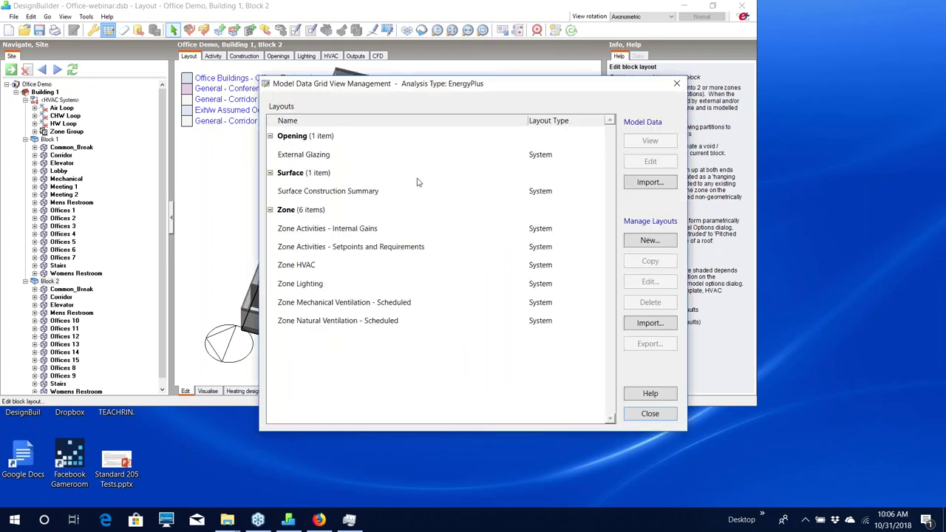
{"action": "left_click", "coordinate": [331, 234]}
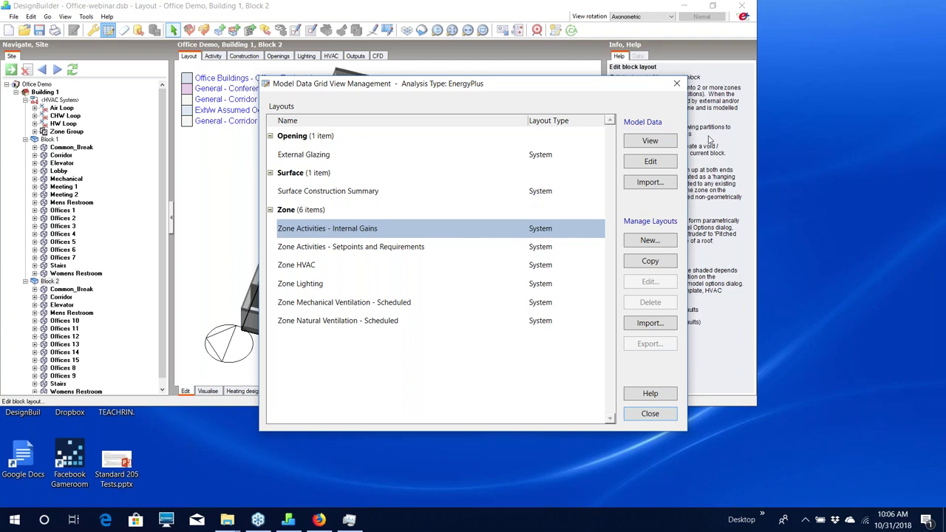
{"action": "left_click", "coordinate": [650, 141]}
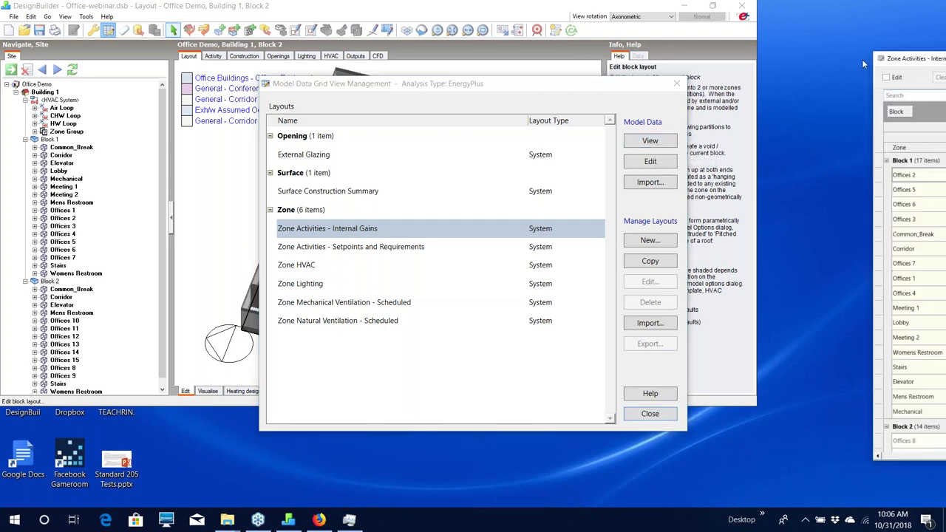
{"action": "left_click_drag", "start_coordinate": [861, 59], "coordinate": [720, 66]}
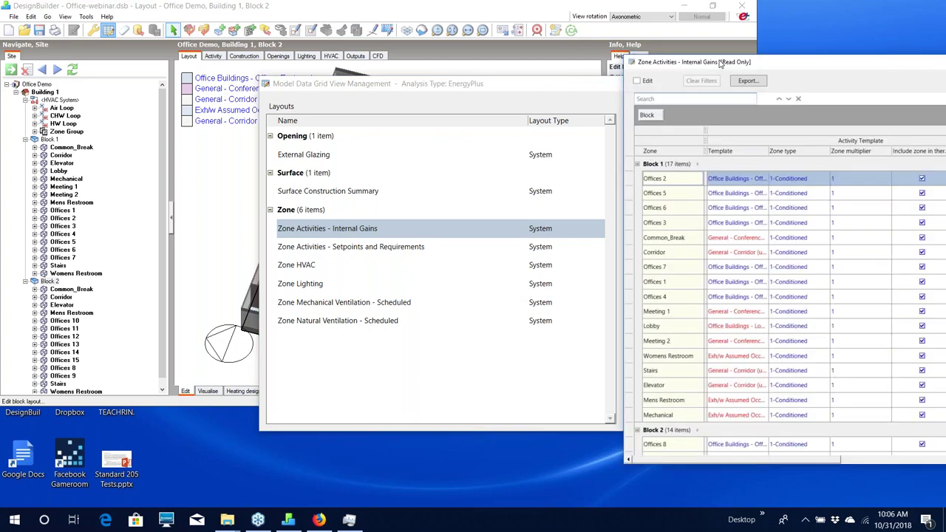
{"action": "double_click", "coordinate": [721, 65]}
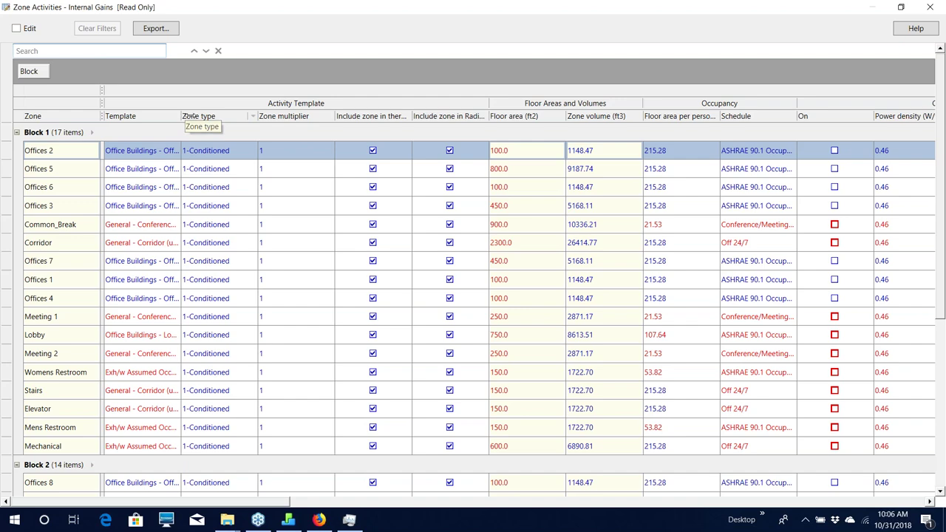
{"action": "left_click_drag", "start_coordinate": [181, 116], "coordinate": [294, 117]}
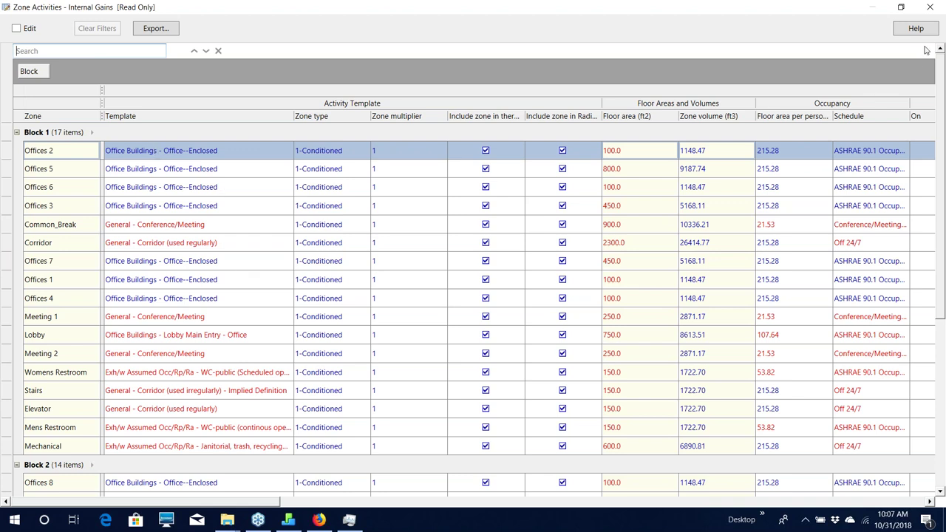
Close the internal gains grid and the Model Data Grid View Management dialog, and maximize the main window.
{"action": "left_click", "coordinate": [928, 9]}
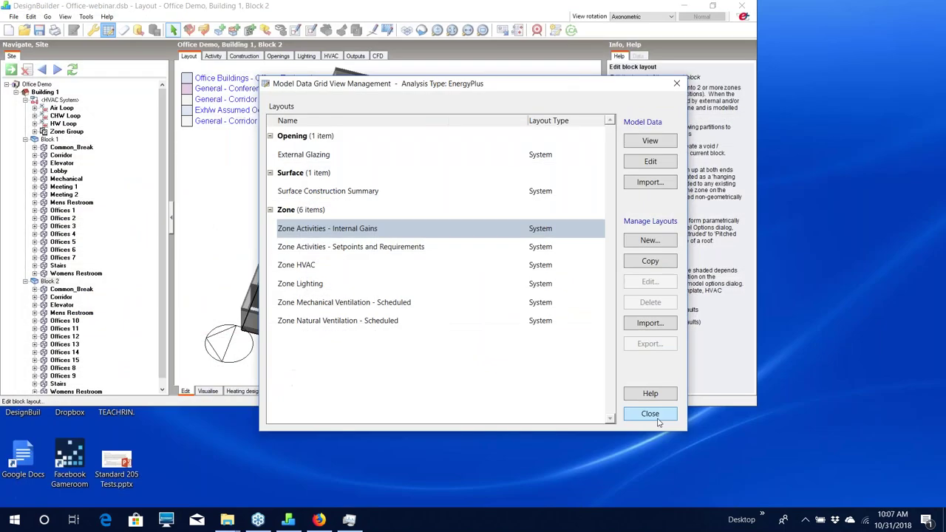
{"action": "left_click", "coordinate": [653, 413]}
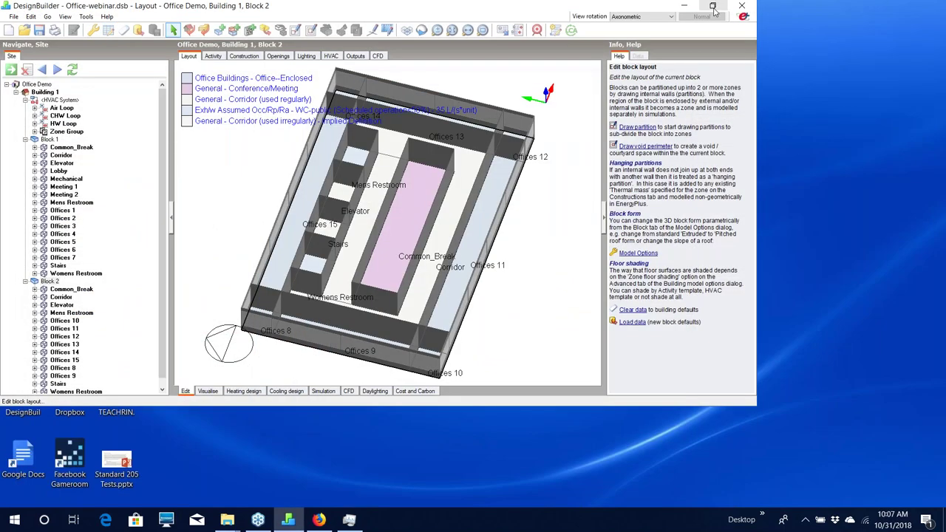
{"action": "left_click", "coordinate": [714, 5]}
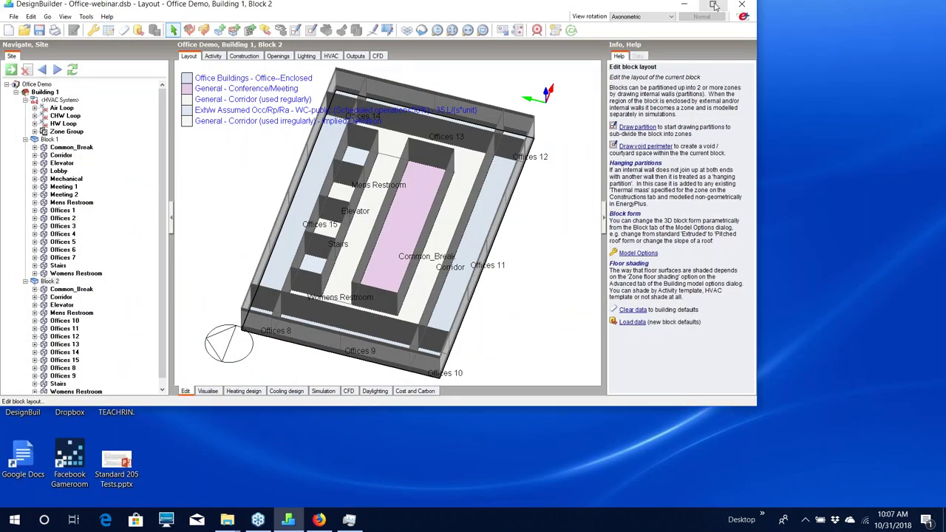
{"action": "left_click", "coordinate": [715, 6]}
Open the region data of the Office Demo site and browse the available mandatory energy codes without changing the selection.
{"action": "left_click", "coordinate": [601, 22]}
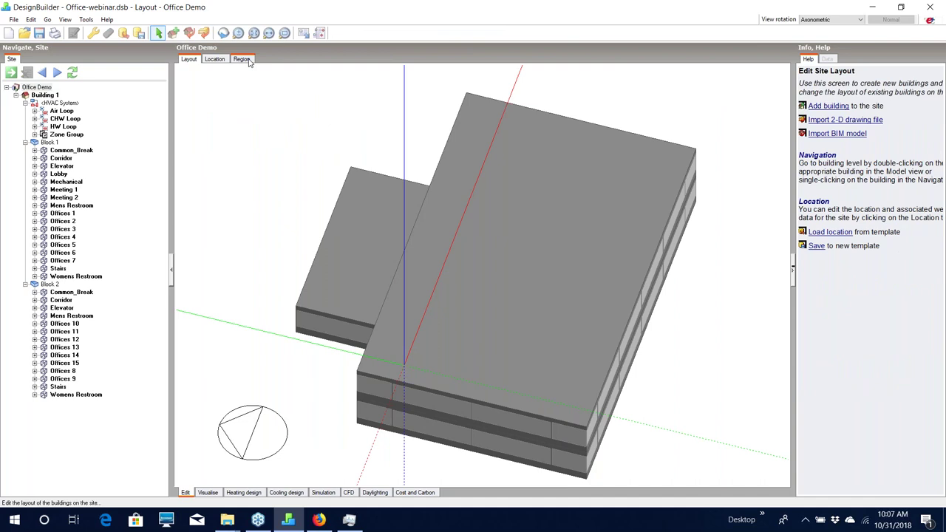
{"action": "left_click", "coordinate": [249, 62]}
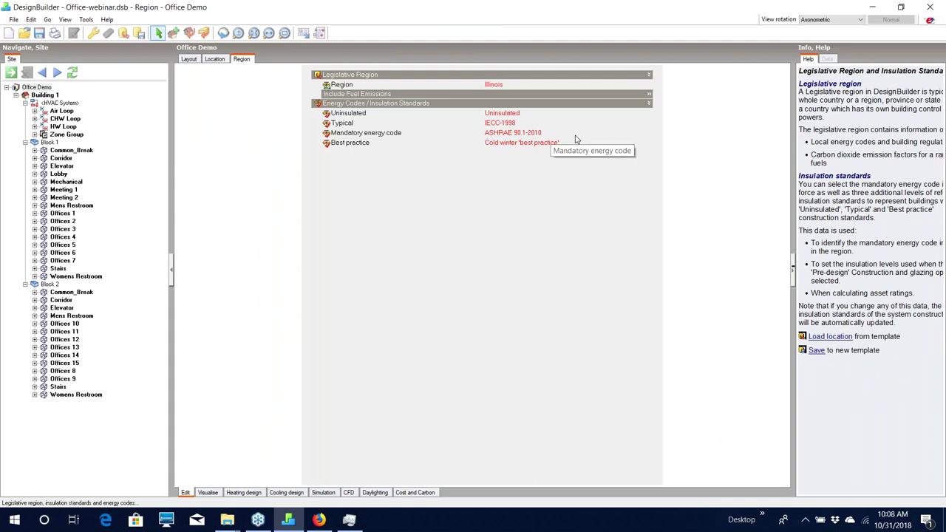
{"action": "left_click", "coordinate": [626, 134]}
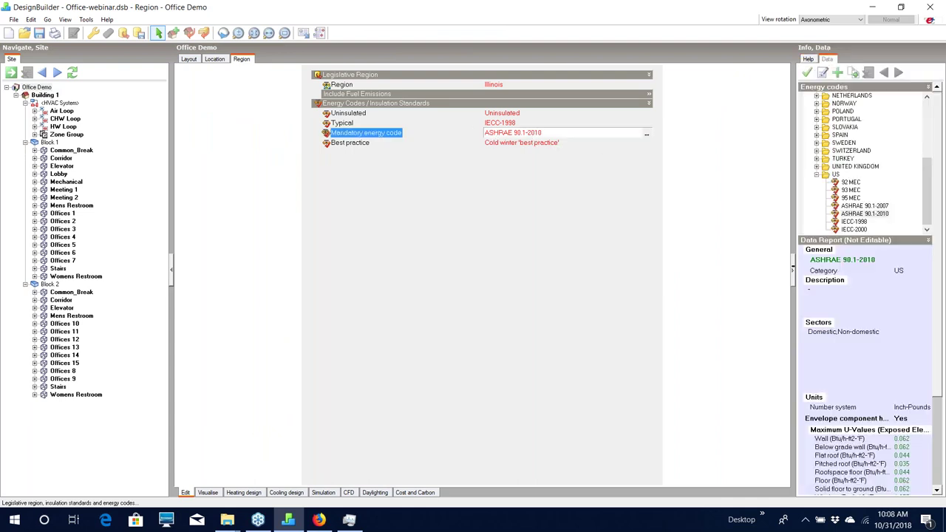
{"action": "left_click", "coordinate": [647, 134]}
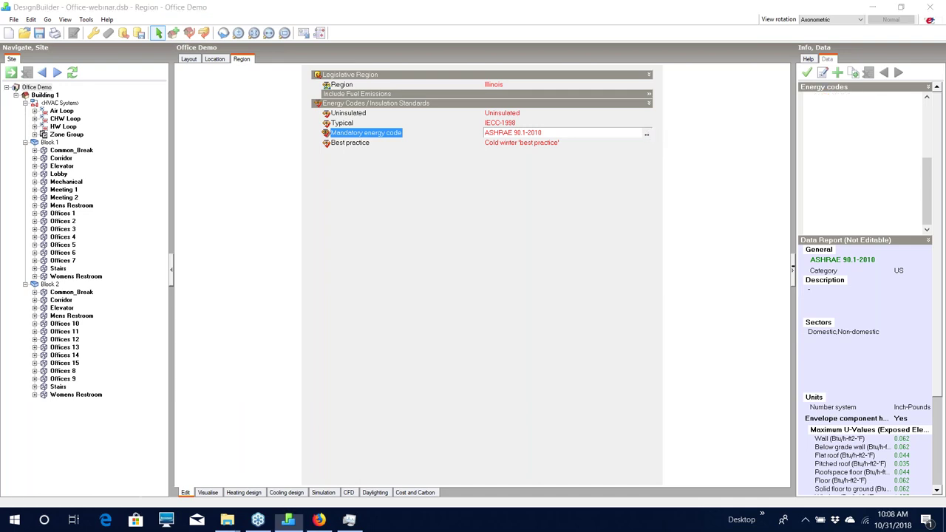
{"action": "scroll", "coordinate": [456, 302], "scroll_direction": "down", "scroll_amount": 1}
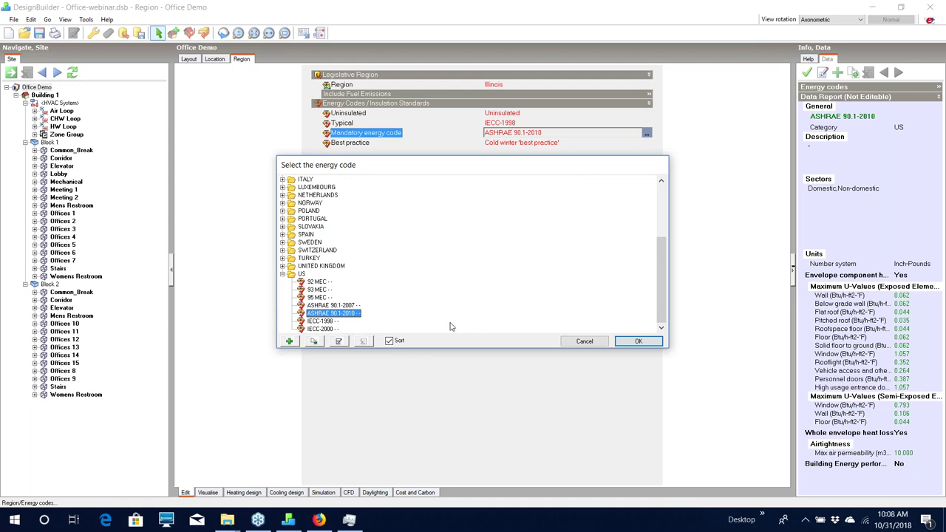
{"action": "left_click", "coordinate": [587, 342]}
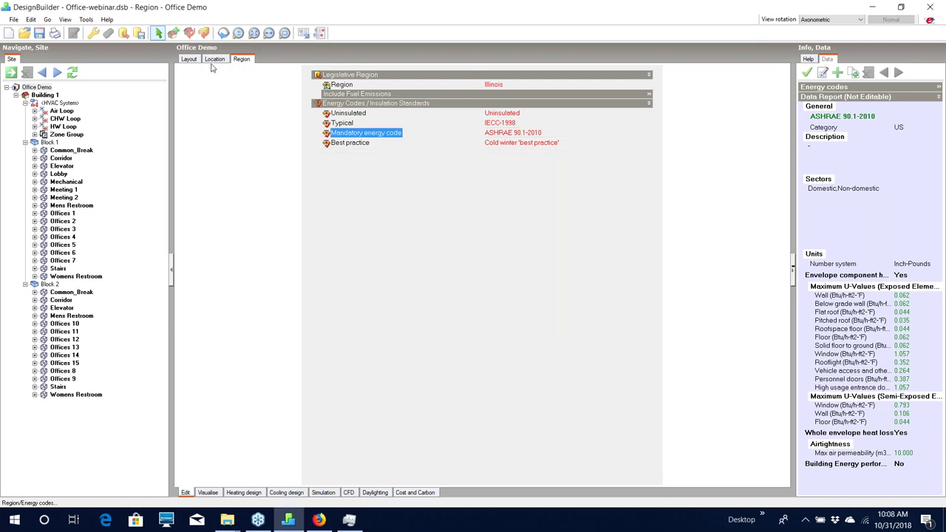
Open the site's location data and expand the Simulation Weather Data and Site Location sections to review them.
{"action": "left_click", "coordinate": [215, 62]}
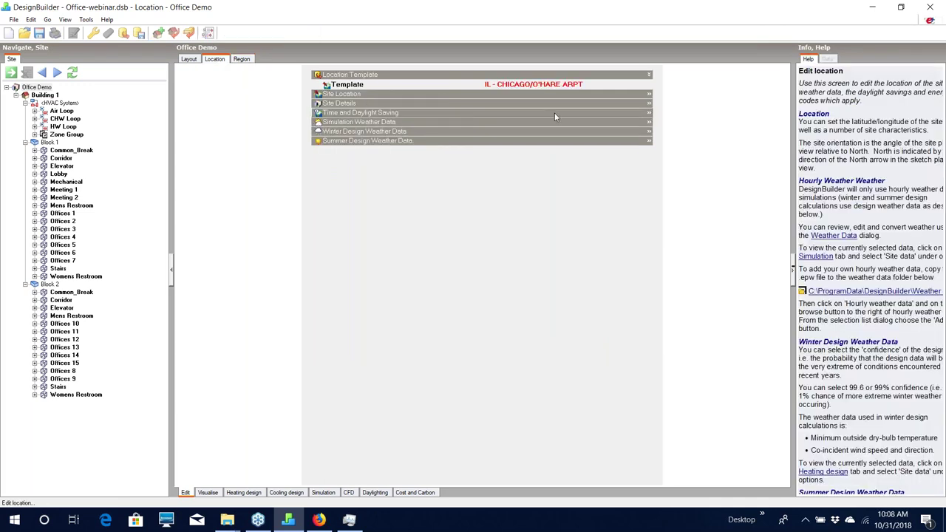
{"action": "left_click", "coordinate": [649, 122]}
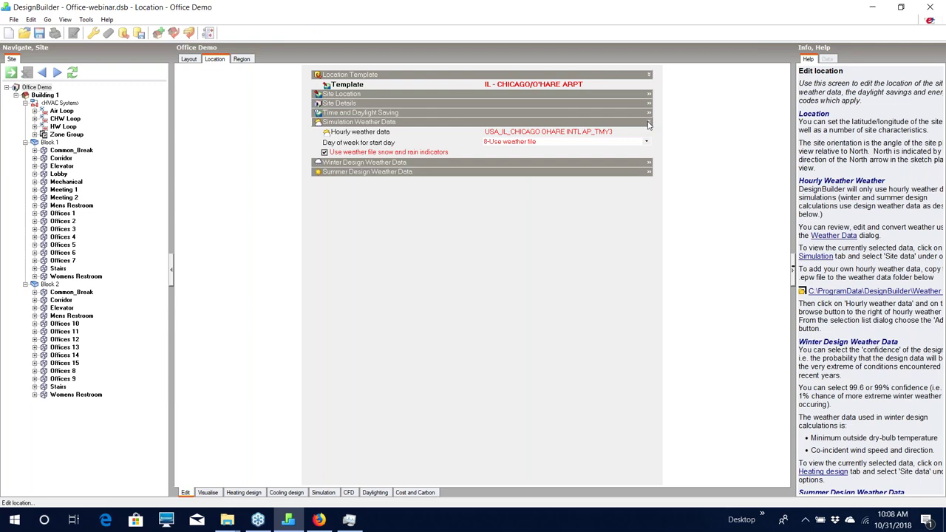
{"action": "left_click", "coordinate": [649, 94]}
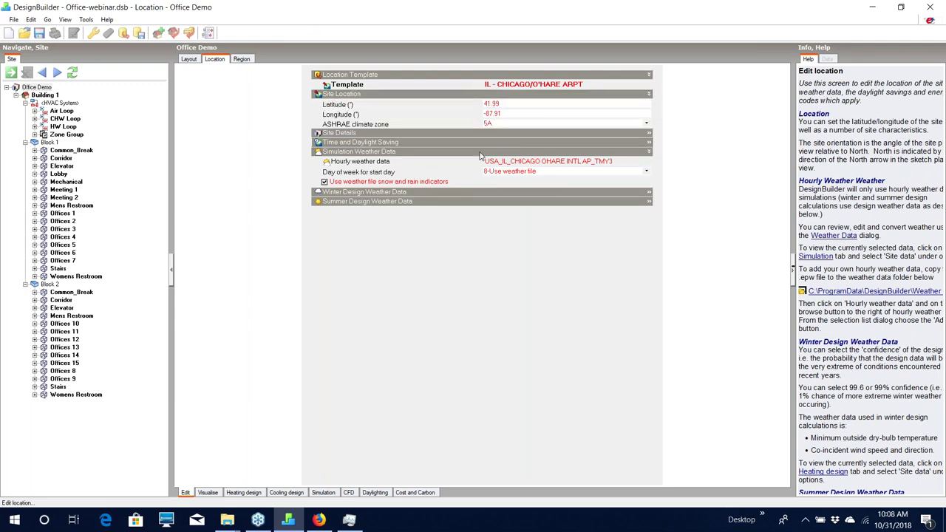
{"action": "left_click", "coordinate": [597, 171]}
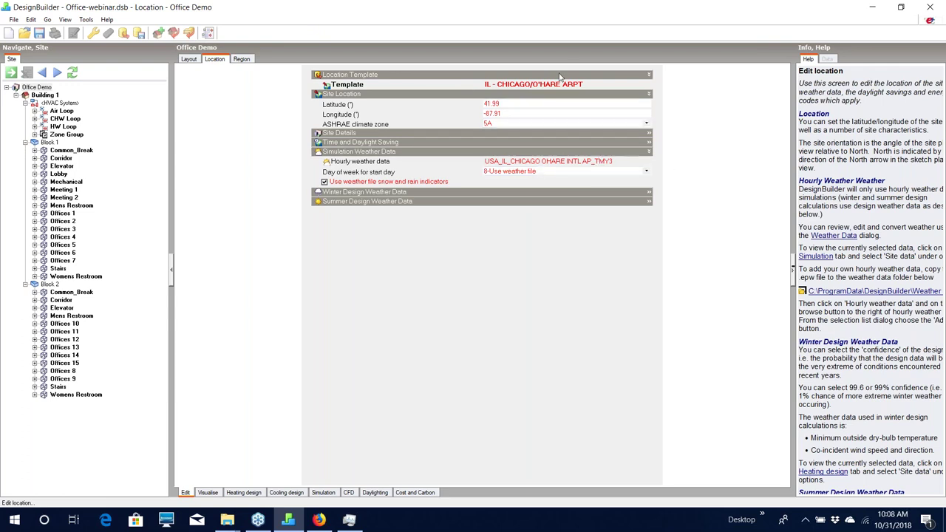
{"action": "left_click", "coordinate": [595, 103]}
Browse the list of location templates for the site and cancel without choosing another one.
{"action": "left_click", "coordinate": [646, 86]}
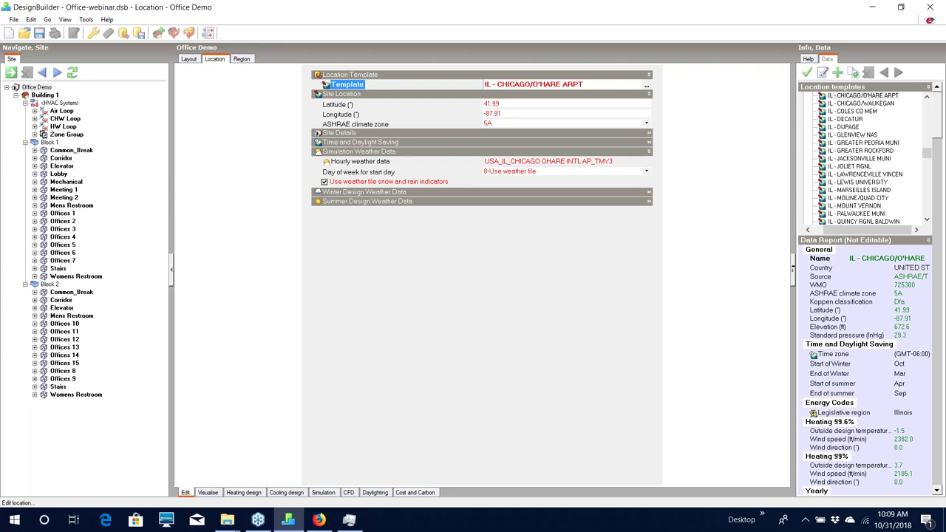
{"action": "left_click", "coordinate": [646, 86]}
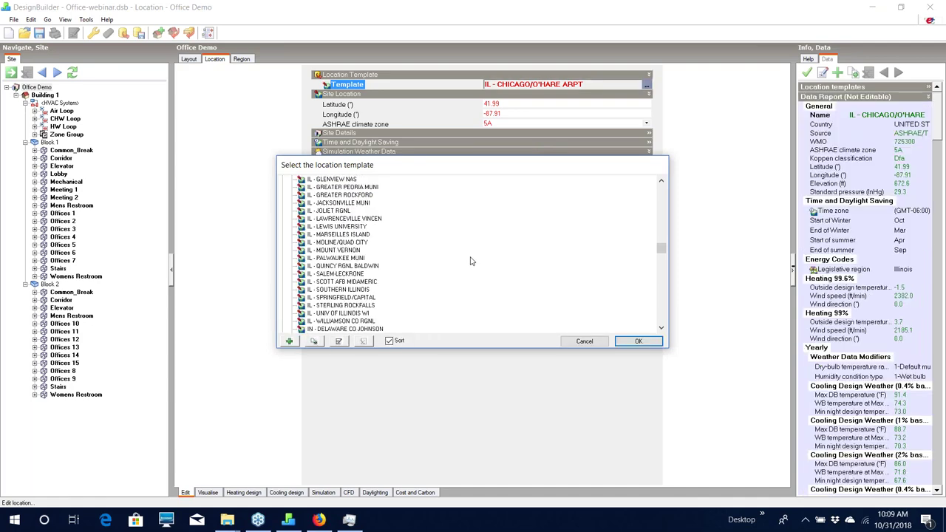
{"action": "left_click_drag", "start_coordinate": [661, 250], "coordinate": [587, 177]}
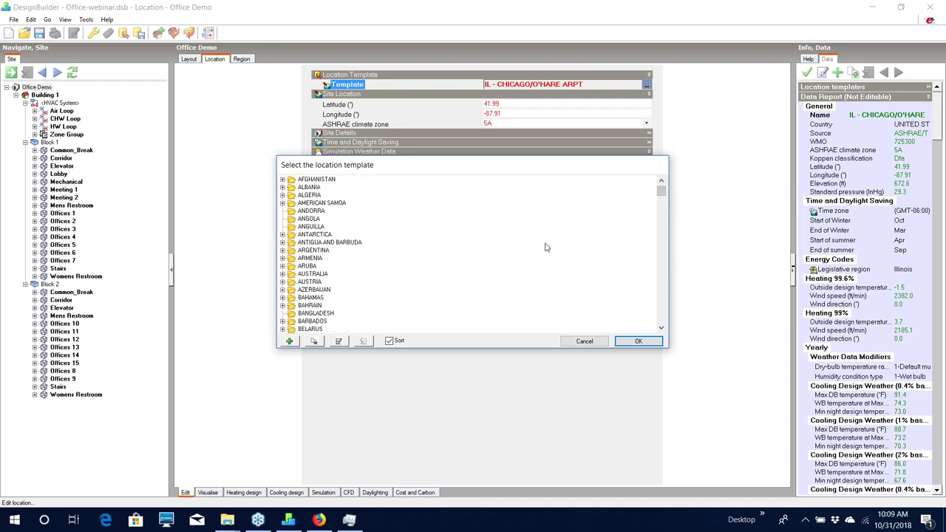
{"action": "left_click", "coordinate": [584, 342]}
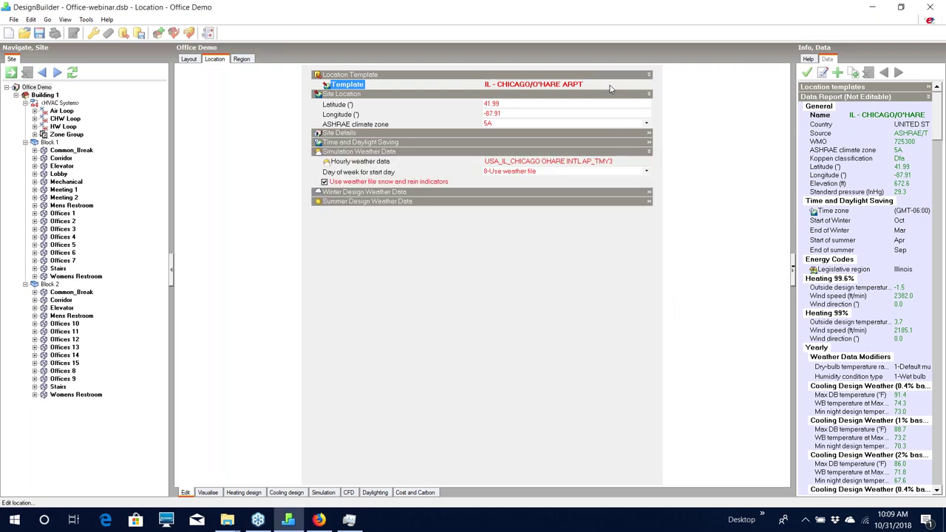
Check the site's ASHRAE climate zone options and keep 5A.
{"action": "left_click", "coordinate": [614, 170]}
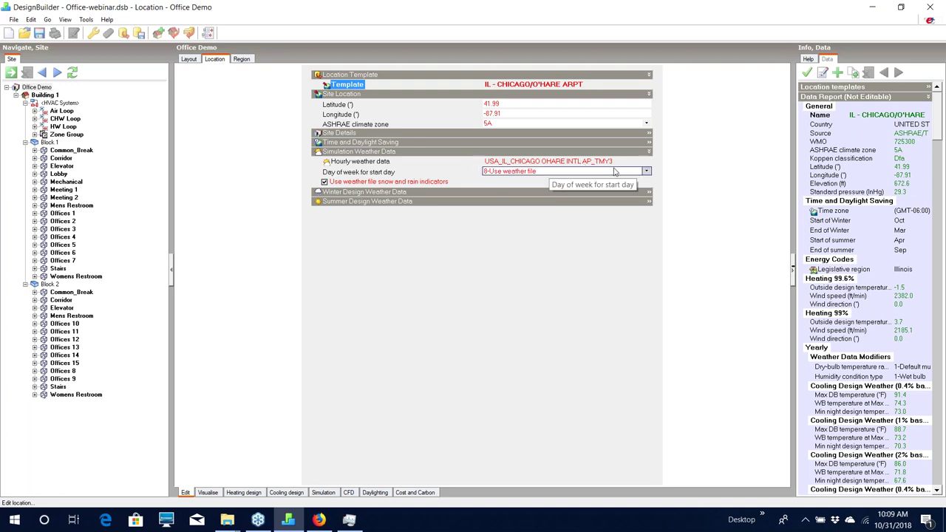
{"action": "key", "text": "Up"}
{"action": "key", "text": "Up"}
{"action": "key", "text": "Up"}
{"action": "key", "text": "Up"}
{"action": "key", "text": "Up"}
{"action": "key", "text": "Up"}
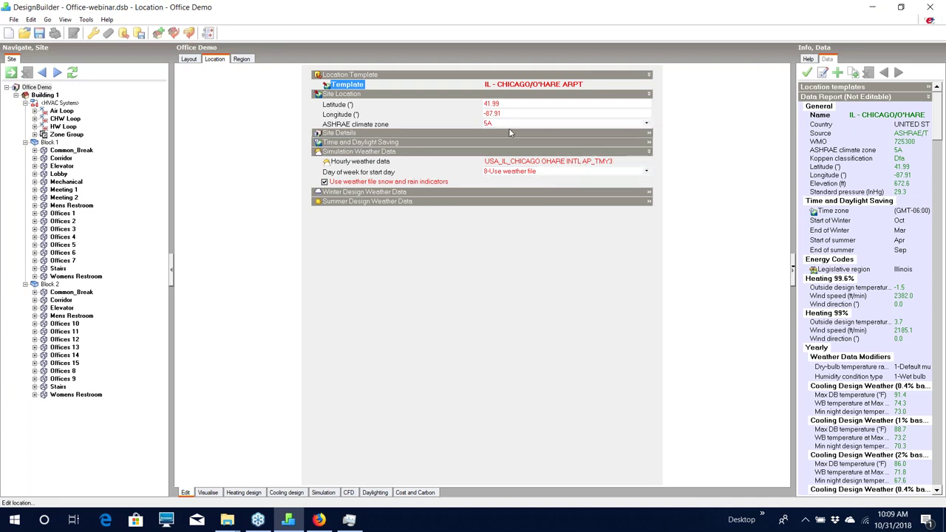
{"action": "key", "text": "Down"}
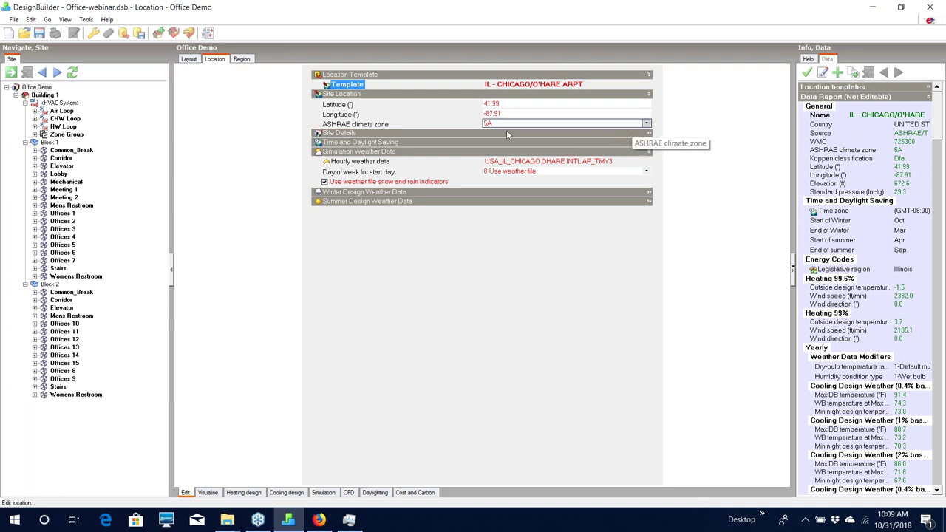
{"action": "left_click", "coordinate": [561, 124]}
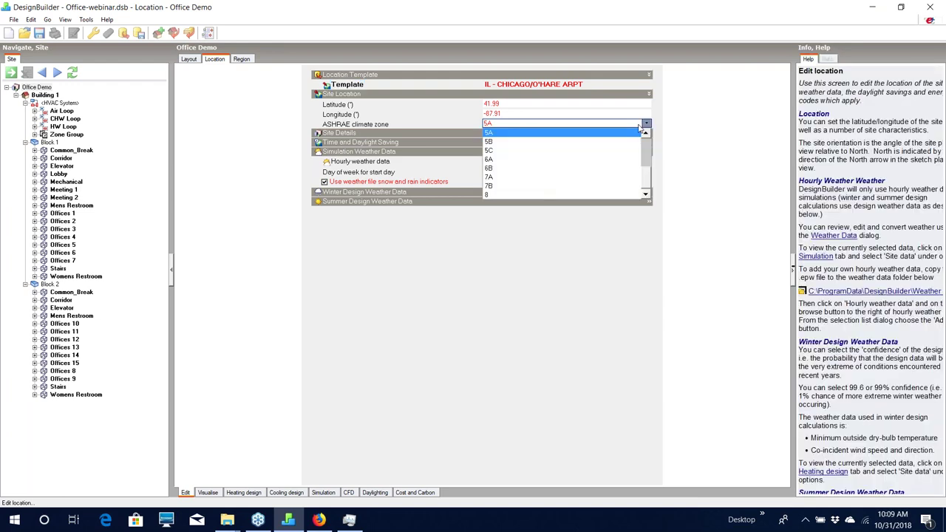
{"action": "left_click", "coordinate": [561, 128]}
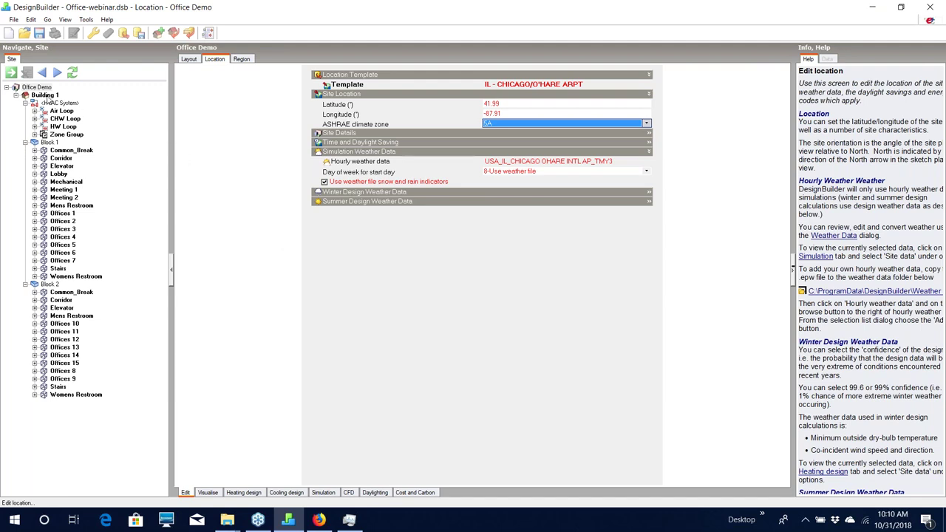
Review Building 1's Geometry, Areas and Volumes settings in its construction data, and open its economics data.
{"action": "left_click", "coordinate": [45, 96]}
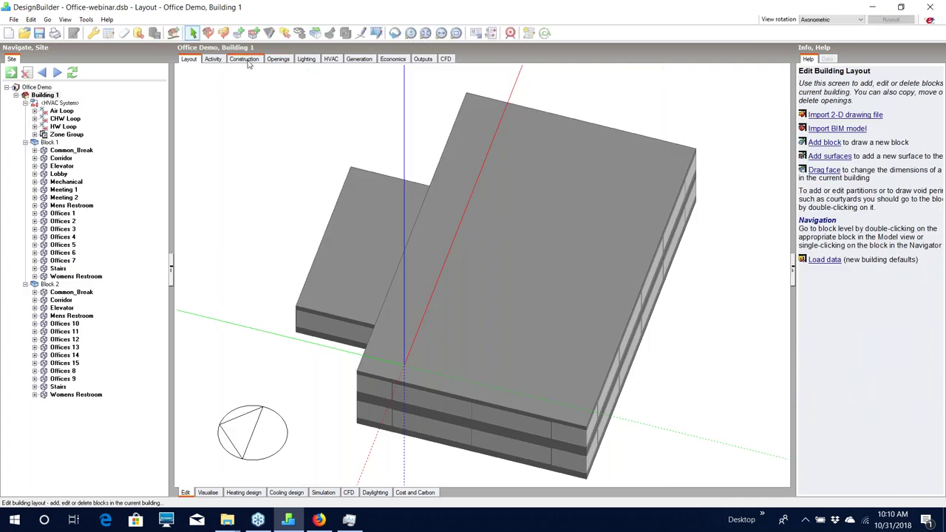
{"action": "left_click", "coordinate": [248, 60]}
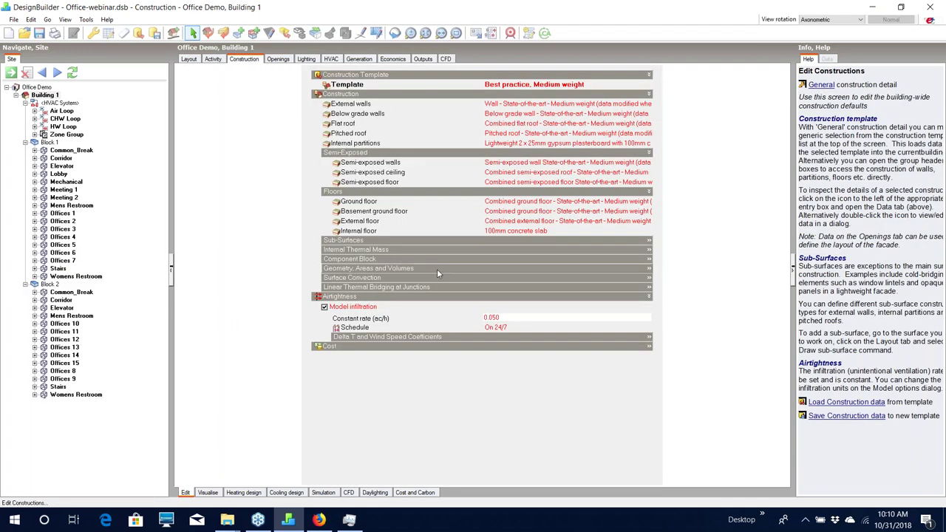
{"action": "left_click", "coordinate": [437, 269]}
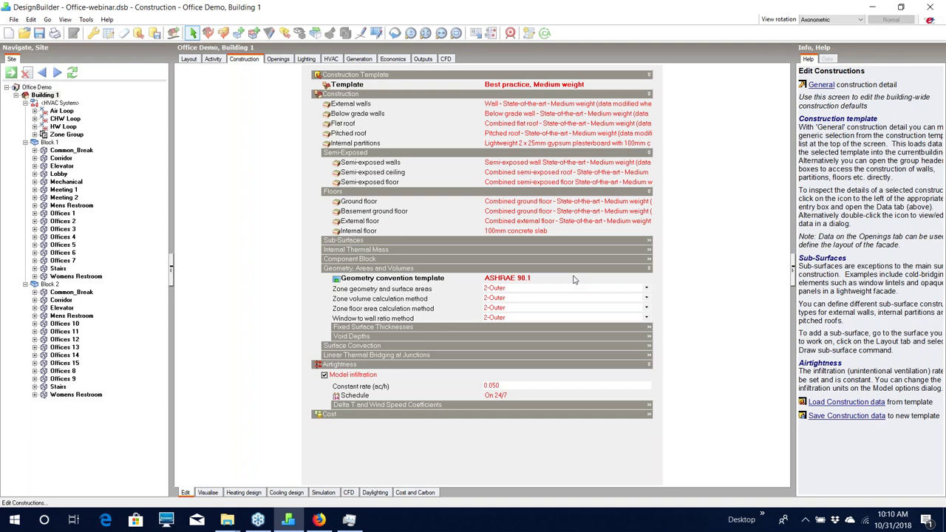
{"action": "left_click", "coordinate": [397, 60]}
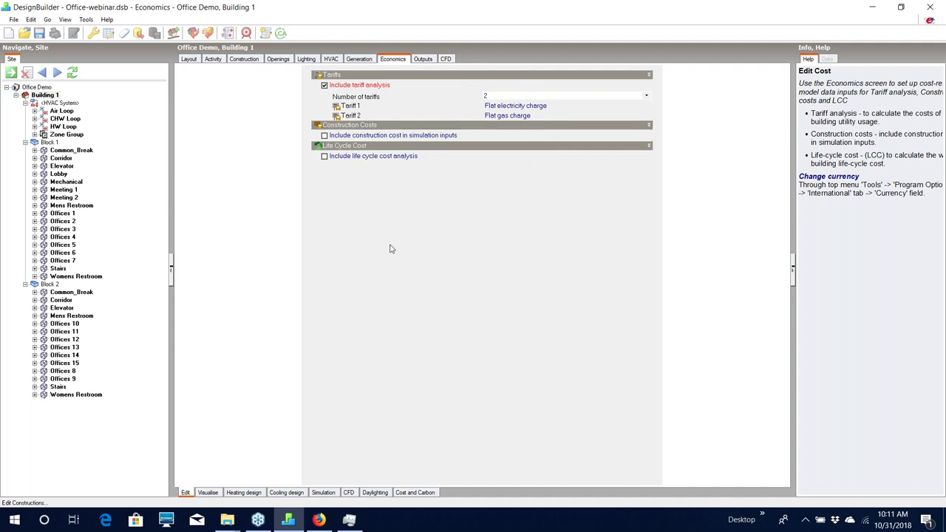
Generate the ASHRAE 90.1 baseline building from Building 1, accepting the proposed building use, fenestration and lighting details.
{"action": "left_click", "coordinate": [43, 95]}
{"action": "left_click", "coordinate": [190, 59]}
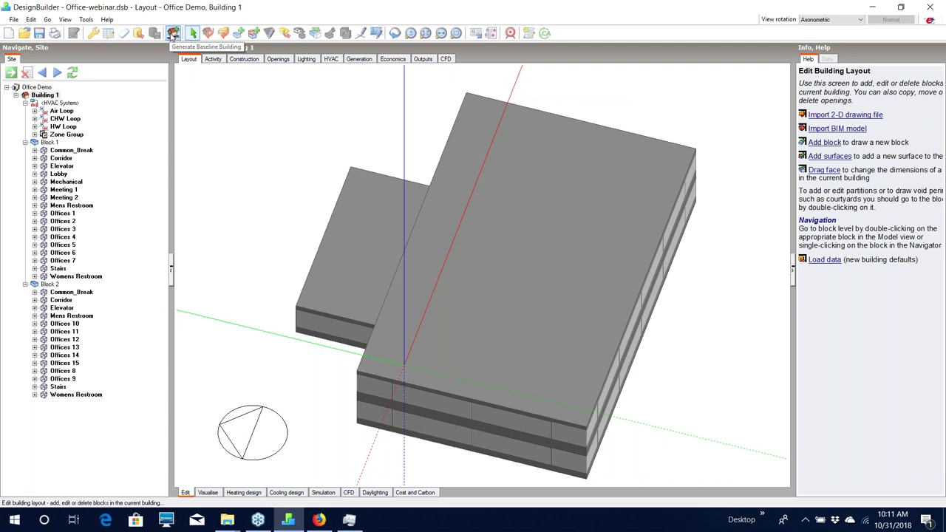
{"action": "left_click", "coordinate": [172, 34]}
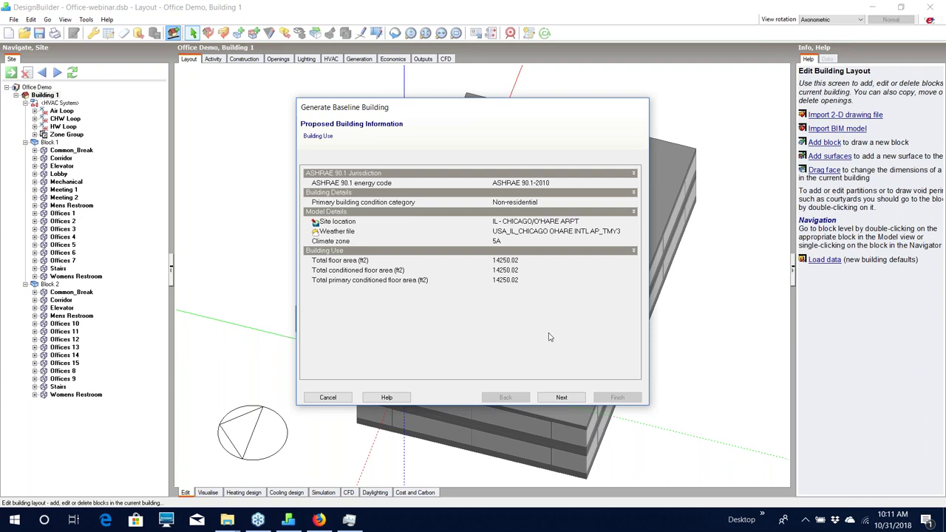
{"action": "left_click", "coordinate": [569, 400]}
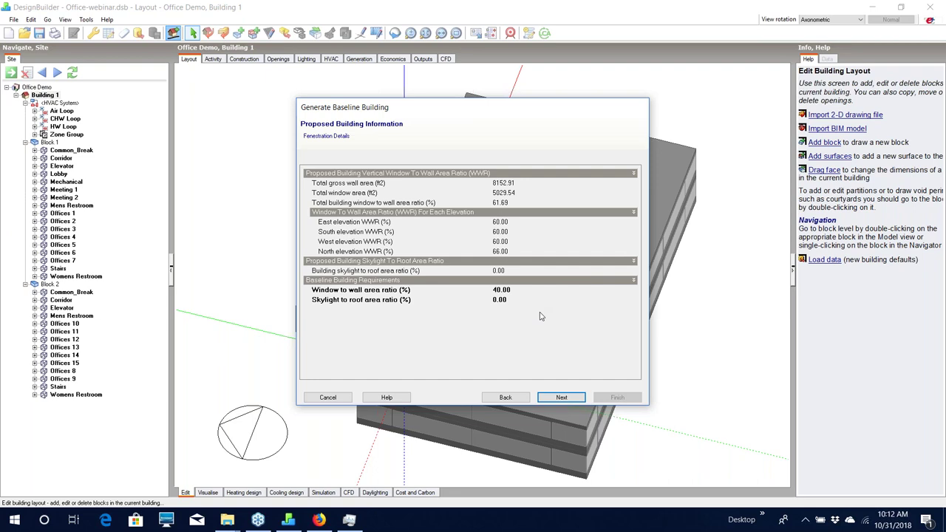
{"action": "left_click", "coordinate": [561, 398]}
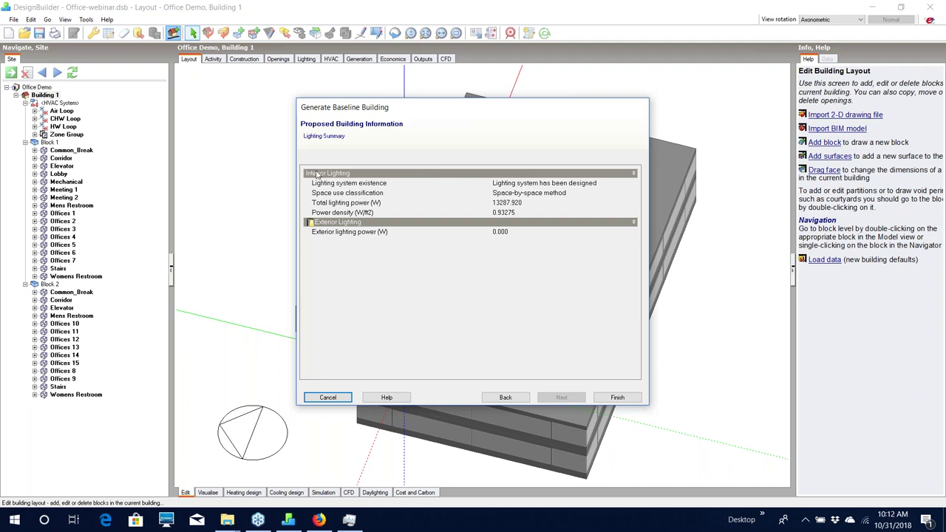
{"action": "left_click", "coordinate": [620, 397]}
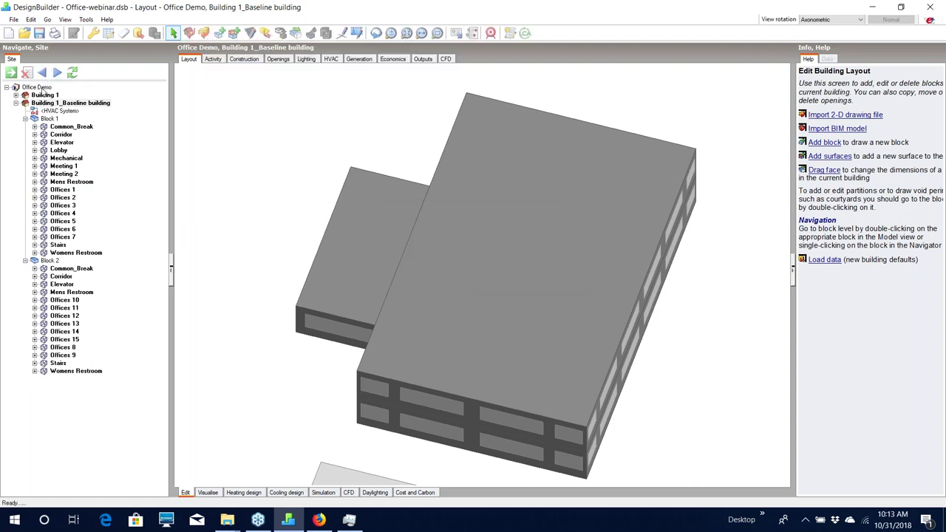
Show the Office Demo site and orbit around the proposed and baseline buildings to compare their window layouts.
{"action": "left_click", "coordinate": [37, 87]}
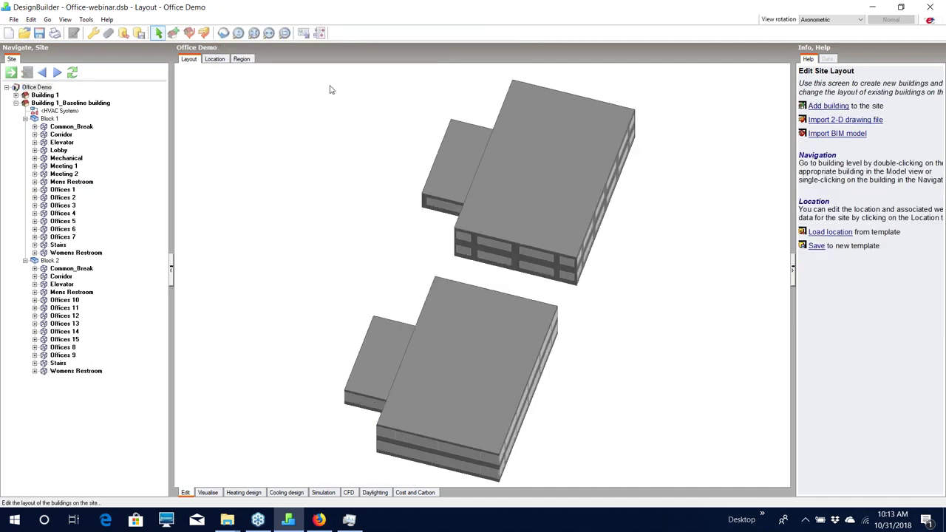
{"action": "left_click", "coordinate": [223, 33]}
{"action": "left_click_drag", "start_coordinate": [685, 297], "coordinate": [601, 224]}
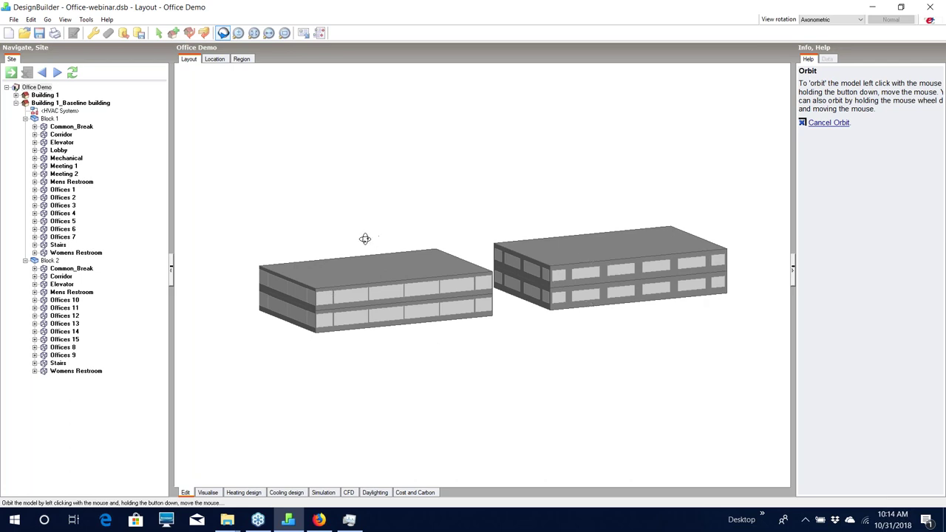
{"action": "left_click_drag", "start_coordinate": [338, 239], "coordinate": [539, 261]}
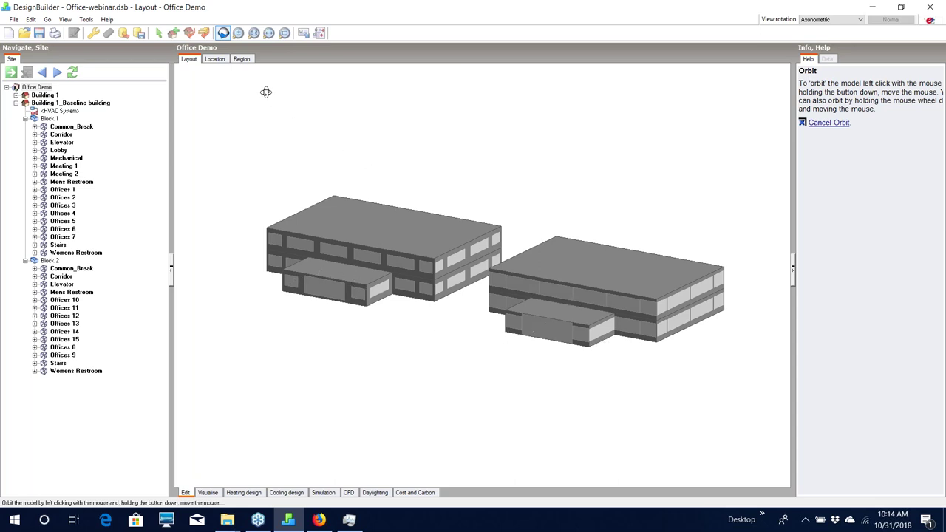
Compare the construction data of Building 1 with that of its baseline building.
{"action": "left_click", "coordinate": [45, 96]}
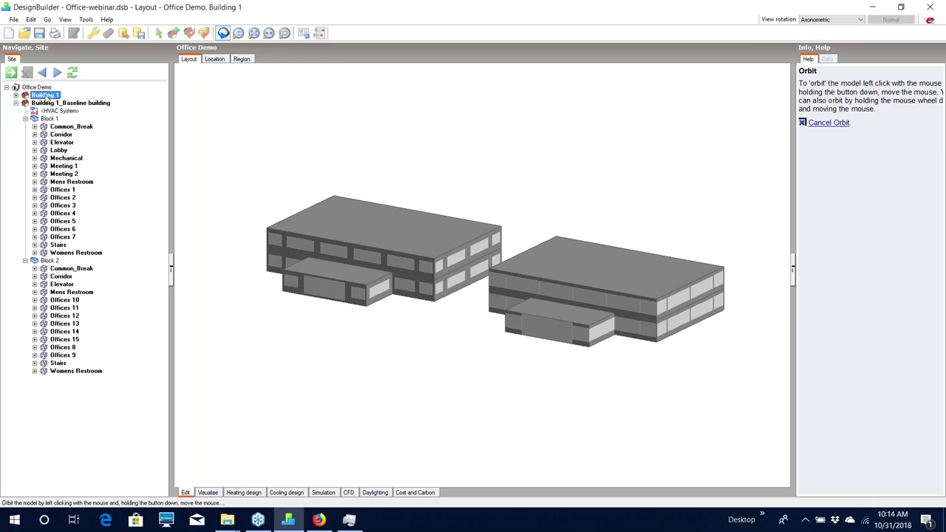
{"action": "left_click", "coordinate": [247, 60]}
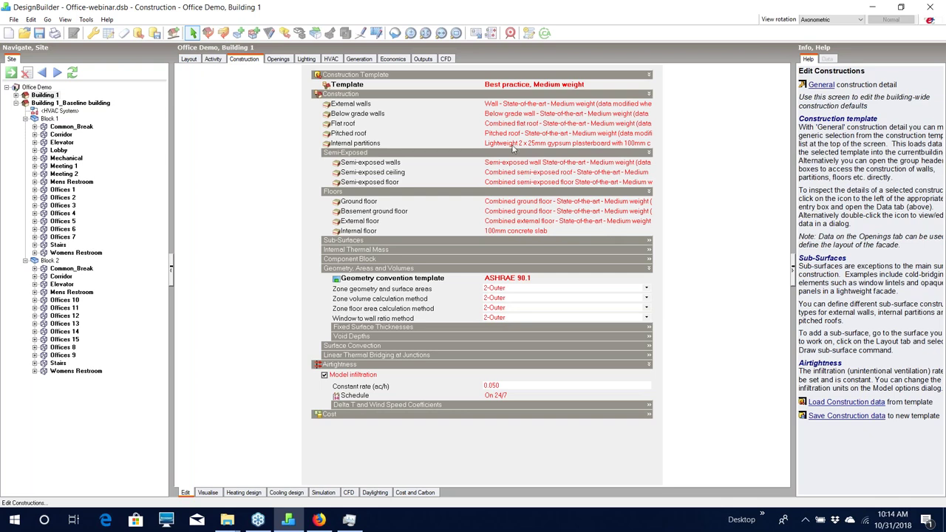
{"action": "left_click", "coordinate": [65, 105]}
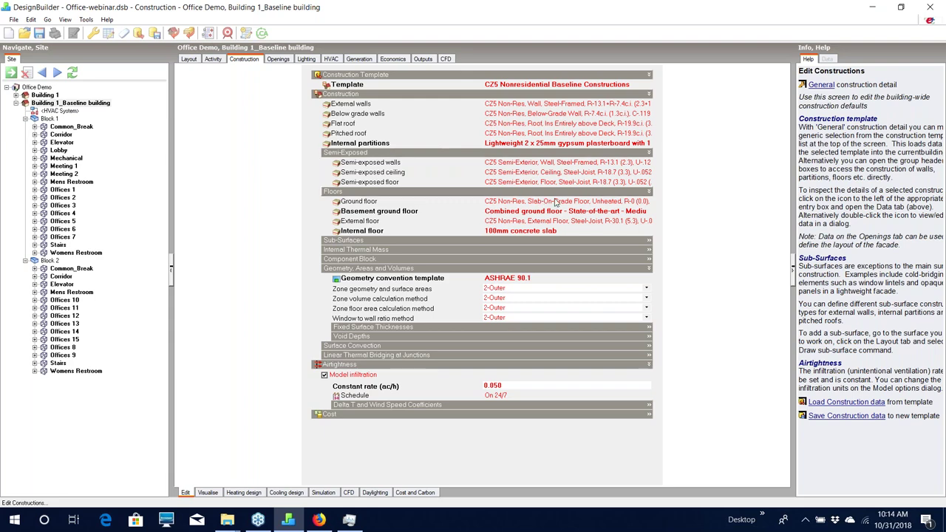
Compare activity data between Building 1 and its baseline for the Block 1 Corridor zone, and show the baseline corridor's layout.
{"action": "left_click", "coordinate": [212, 59]}
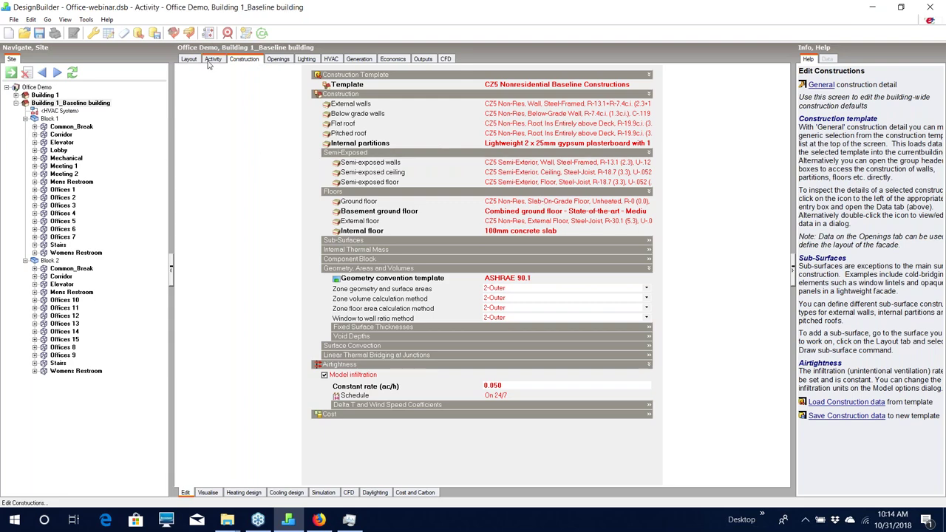
{"action": "left_click", "coordinate": [53, 96]}
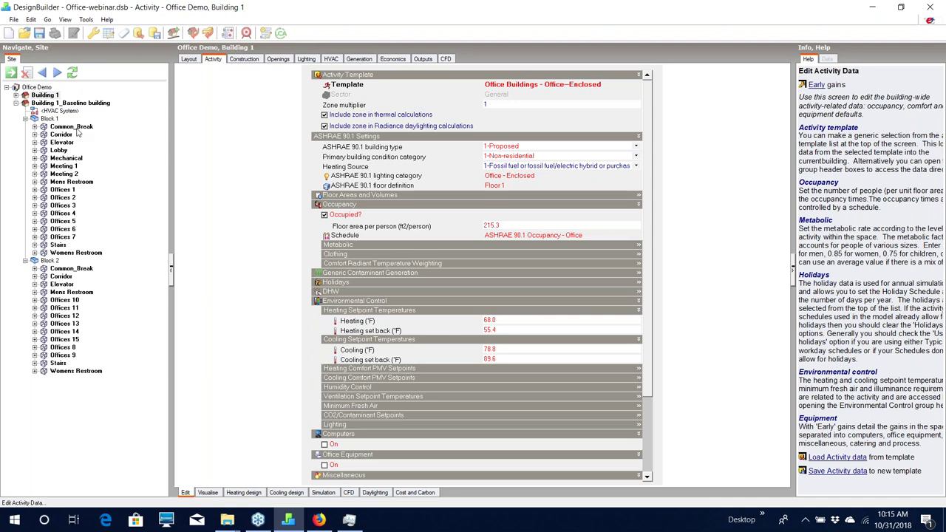
{"action": "double_click", "coordinate": [33, 95]}
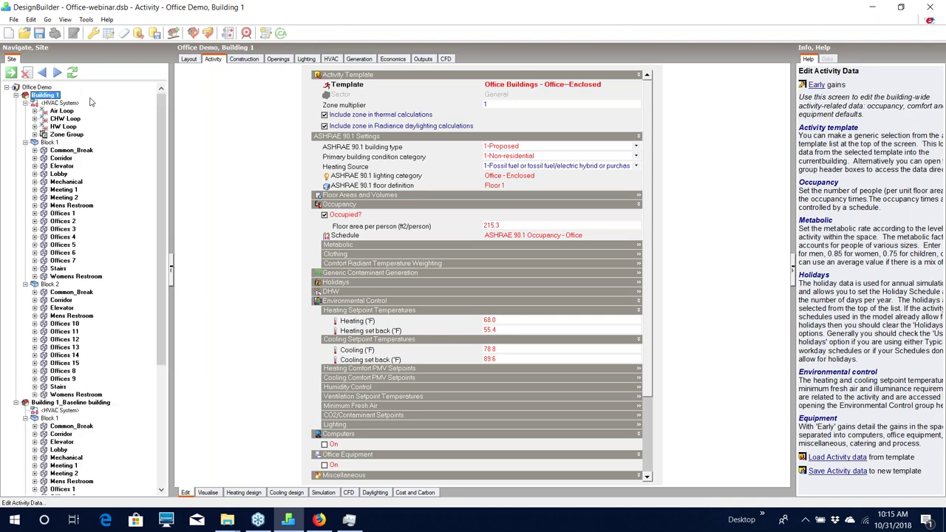
{"action": "left_click", "coordinate": [65, 158]}
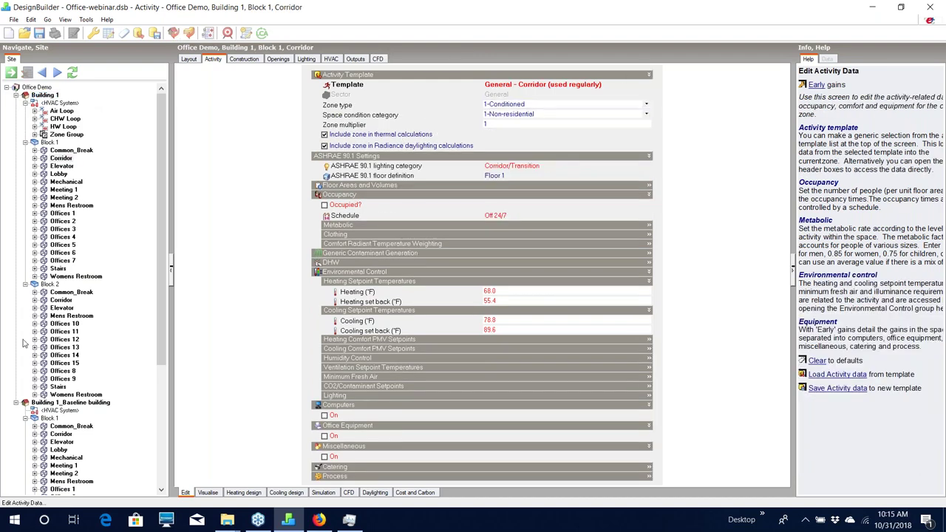
{"action": "left_click", "coordinate": [62, 434]}
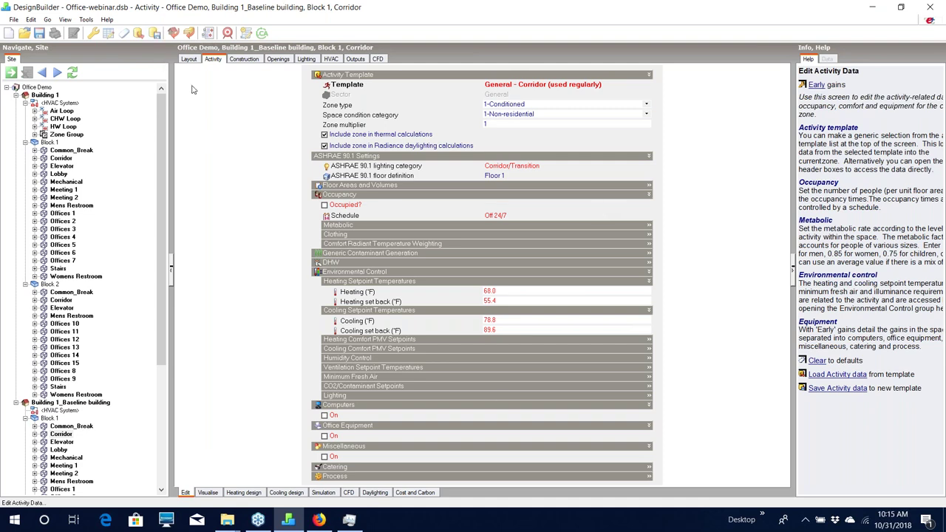
{"action": "left_click", "coordinate": [187, 59]}
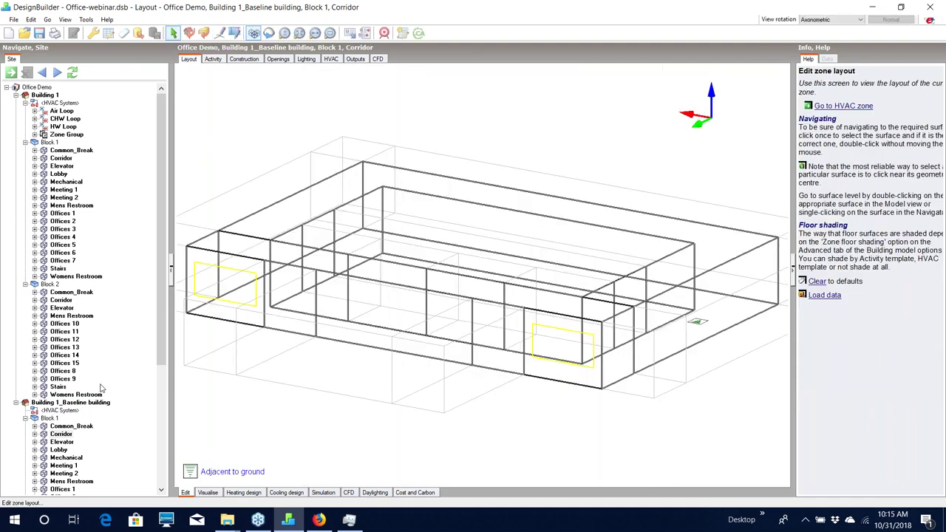
Start loading an HVAC template for the baseline building with 2 floors, using System No. 3 PSZ-AC as the primary HVAC system.
{"action": "left_click", "coordinate": [15, 94]}
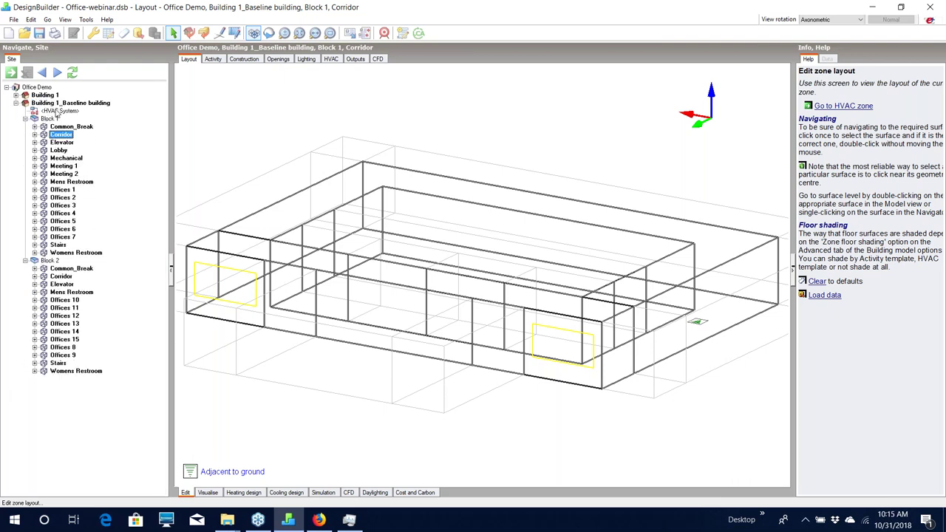
{"action": "left_click", "coordinate": [57, 111]}
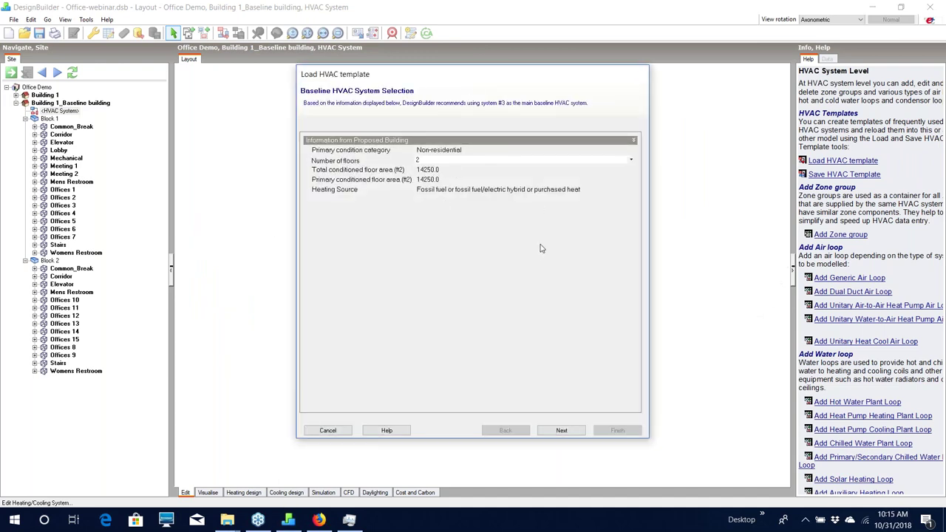
{"action": "left_click", "coordinate": [466, 162]}
{"action": "left_click", "coordinate": [563, 432]}
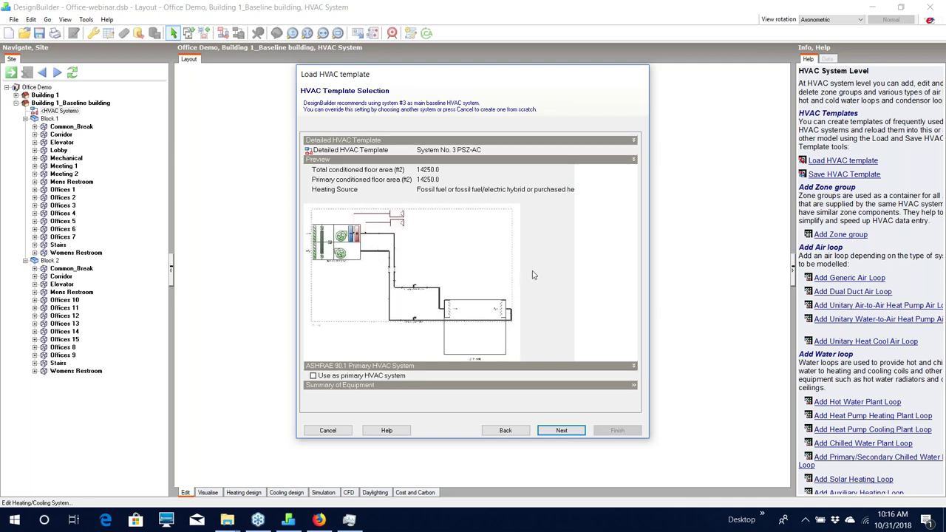
{"action": "left_click", "coordinate": [318, 376]}
{"action": "left_click", "coordinate": [562, 430]}
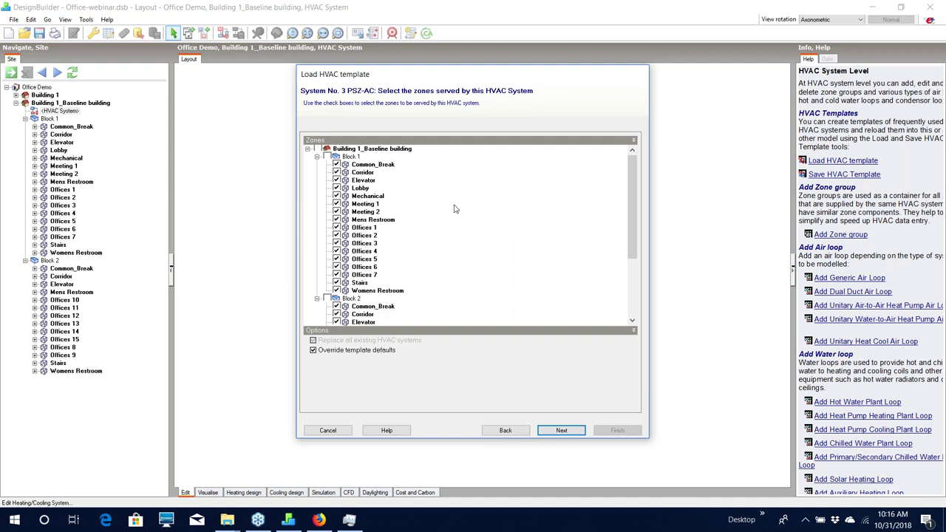
Exclude the Mens Restroom and Womens Restroom zones in Block 1 and Block 2 from the HVAC system.
{"action": "left_click", "coordinate": [337, 219]}
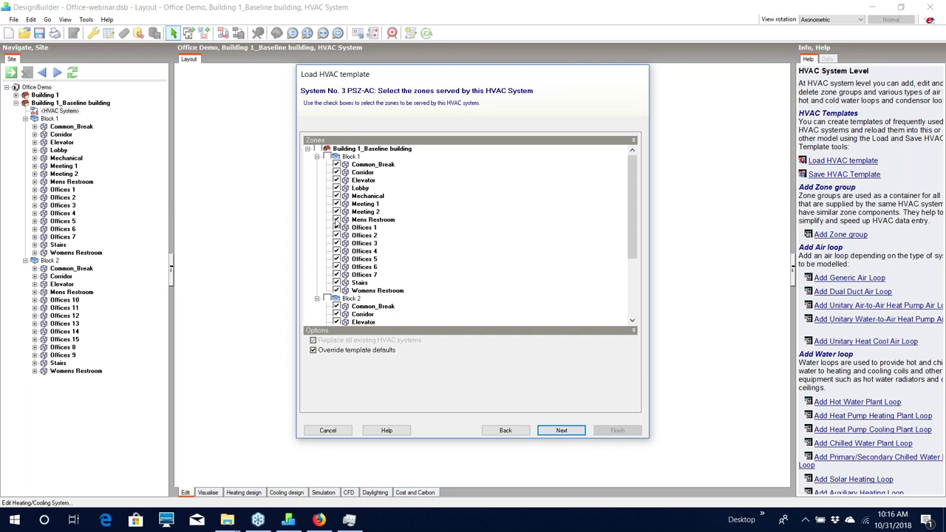
{"action": "left_click", "coordinate": [337, 290]}
{"action": "left_click_drag", "start_coordinate": [633, 198], "coordinate": [633, 255]}
{"action": "left_click", "coordinate": [336, 235]}
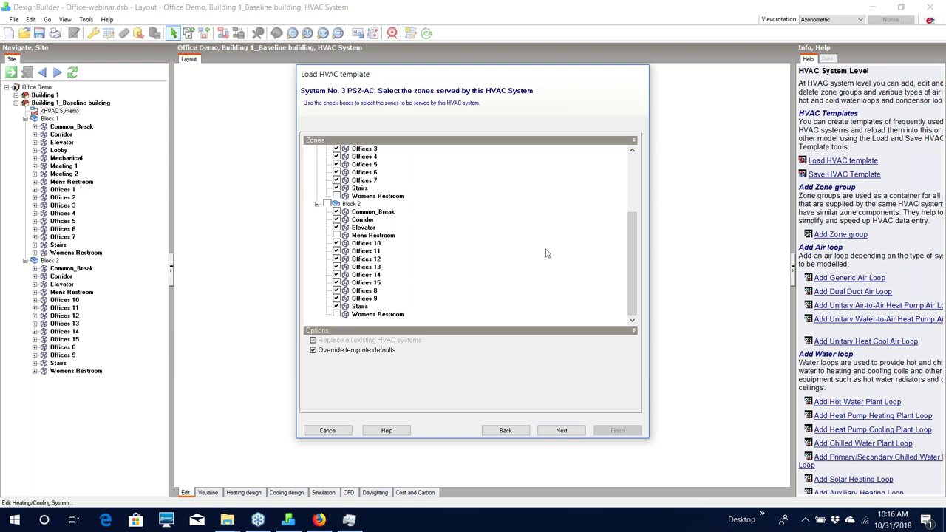
{"action": "left_click_drag", "start_coordinate": [633, 290], "coordinate": [633, 225]}
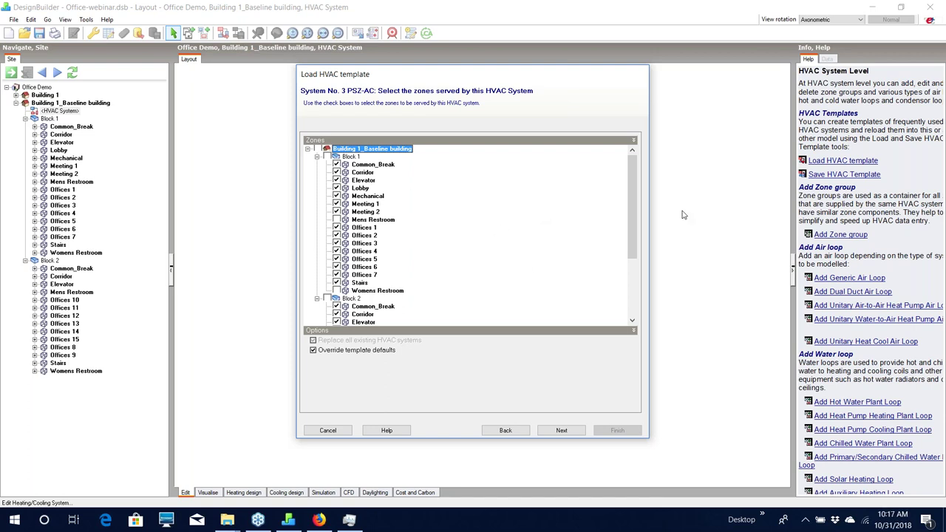
{"action": "left_click_drag", "start_coordinate": [633, 179], "coordinate": [632, 235]}
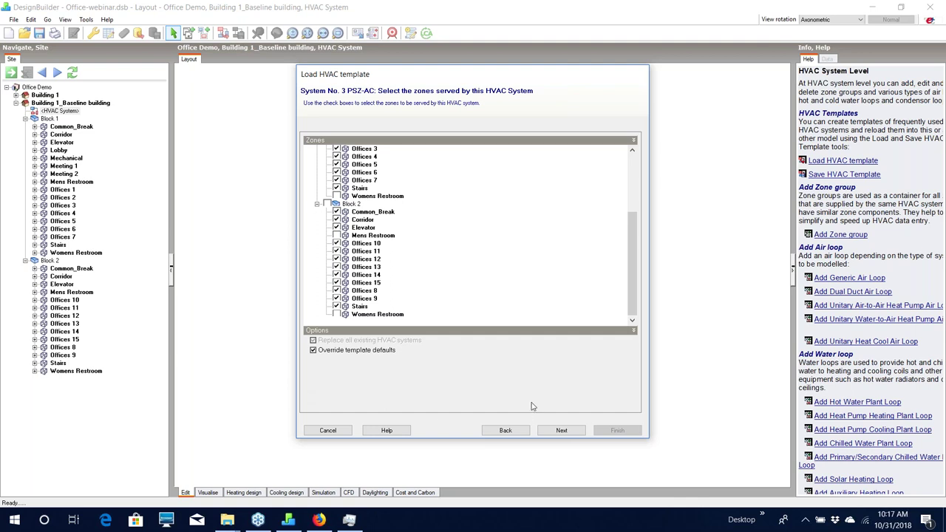
Accept the air handling unit settings and the Unitary Heat Cool simple HVAC template, and finish loading the baseline system.
{"action": "left_click", "coordinate": [563, 432]}
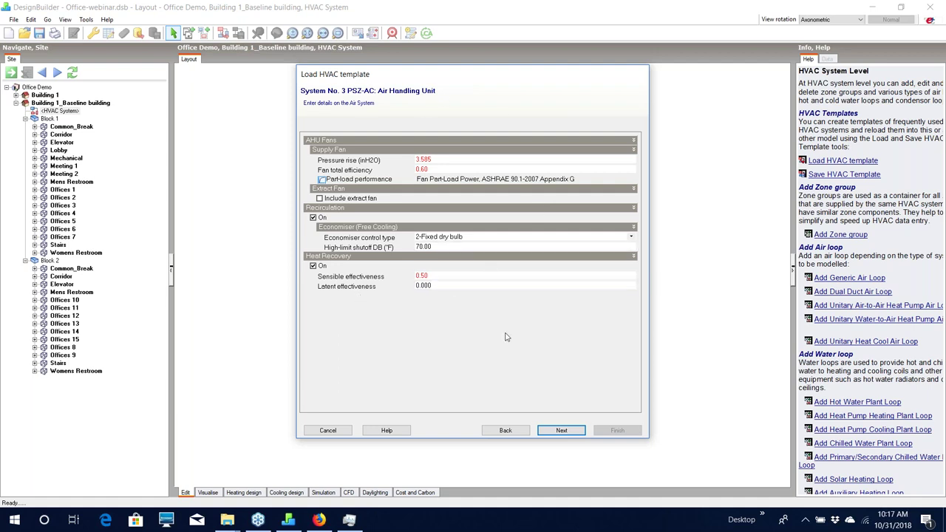
{"action": "left_click", "coordinate": [563, 431]}
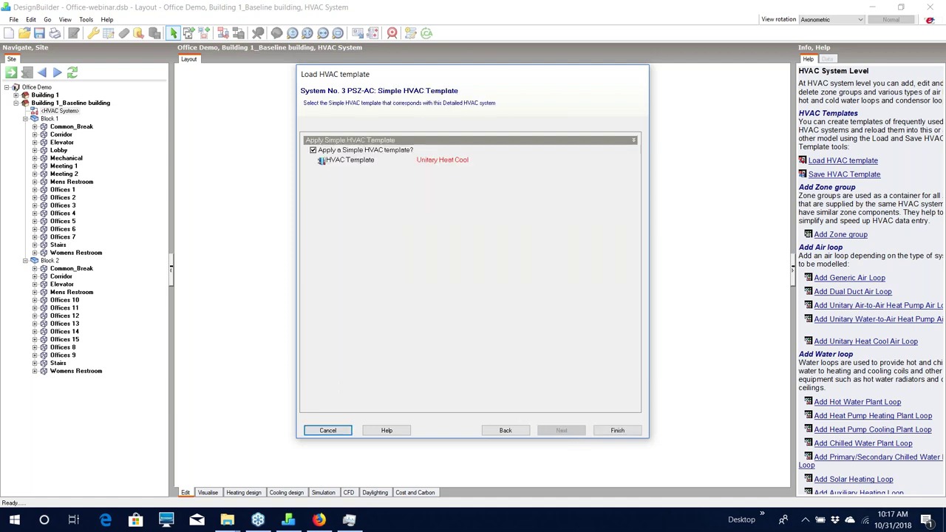
{"action": "left_click", "coordinate": [617, 431]}
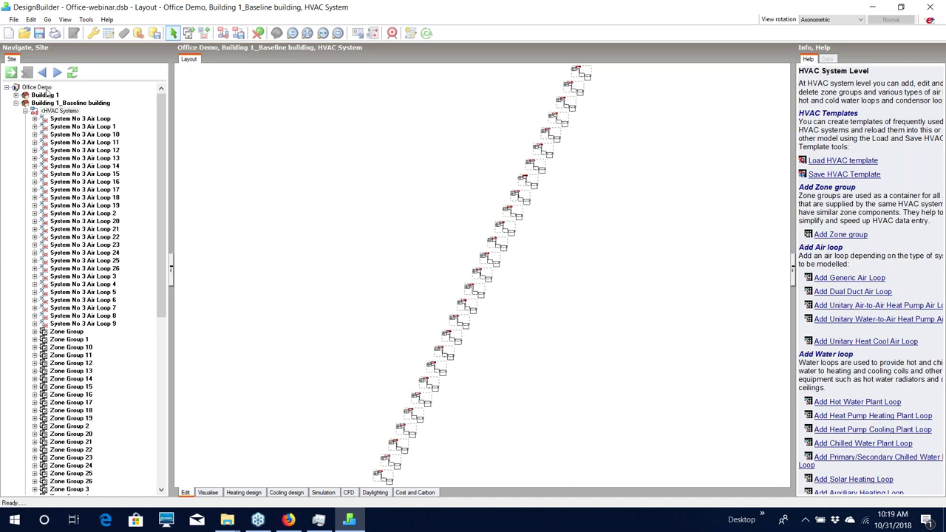
Open the ASHRAE 90.1 simulation results page for the baseline building.
{"action": "left_click", "coordinate": [71, 104]}
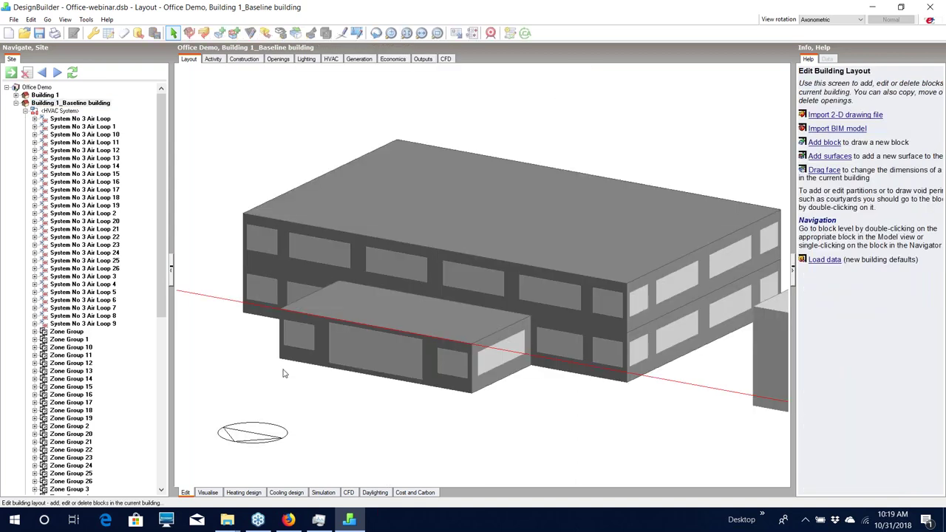
{"action": "left_click", "coordinate": [324, 493]}
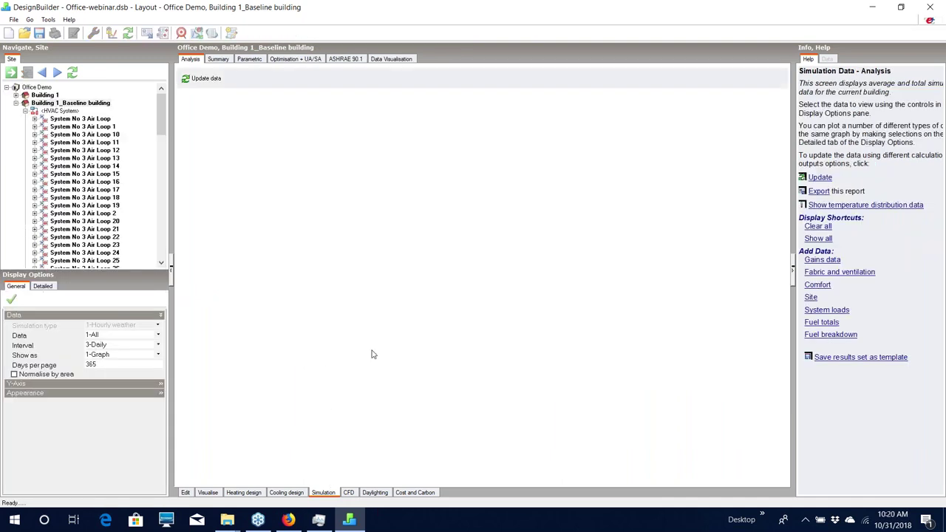
{"action": "left_click", "coordinate": [346, 59]}
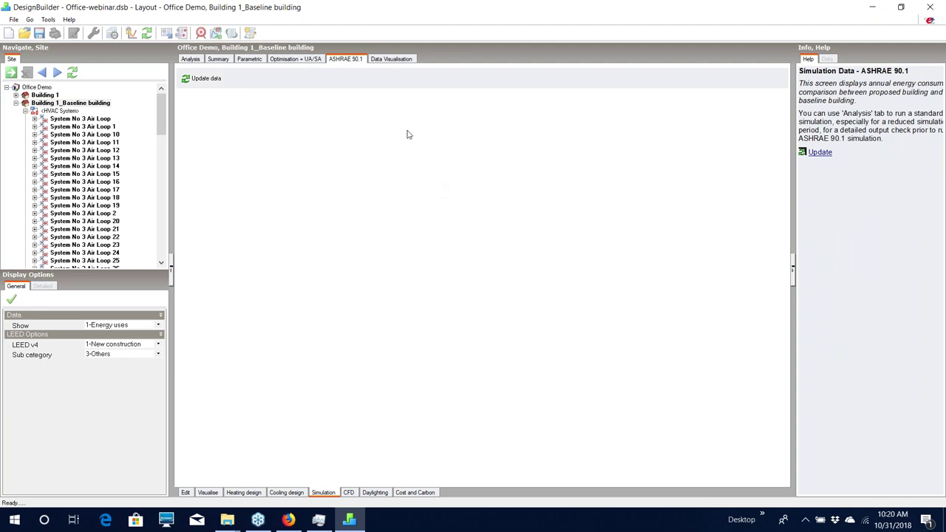
Review Building 1's ASHRAE 90.1 energy consumption and annual simulation analysis, and cancel its ASHRAE 90.1 calculation options.
{"action": "left_click", "coordinate": [49, 96]}
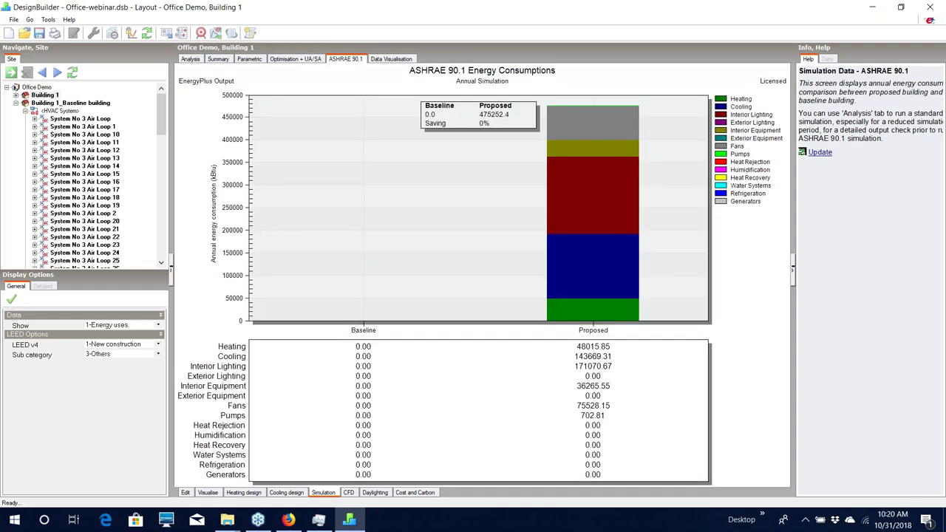
{"action": "left_click", "coordinate": [190, 59]}
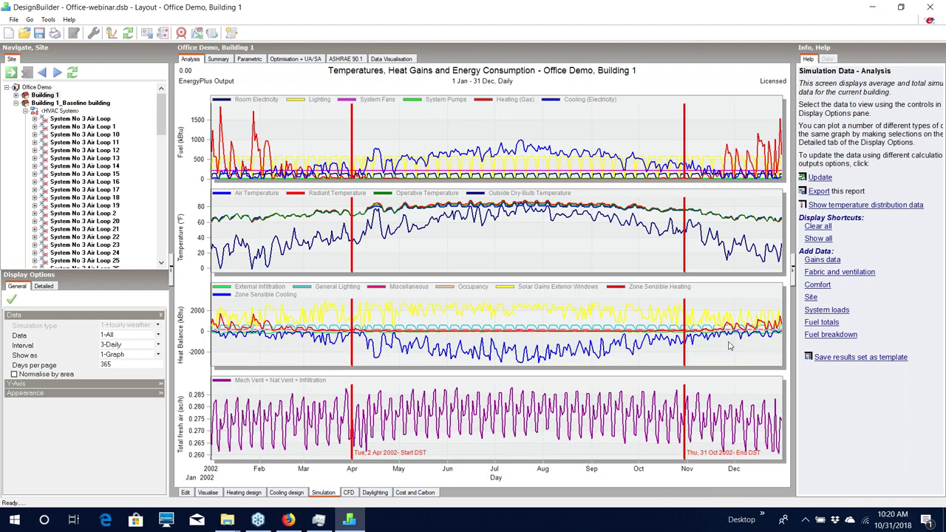
{"action": "left_click", "coordinate": [348, 59]}
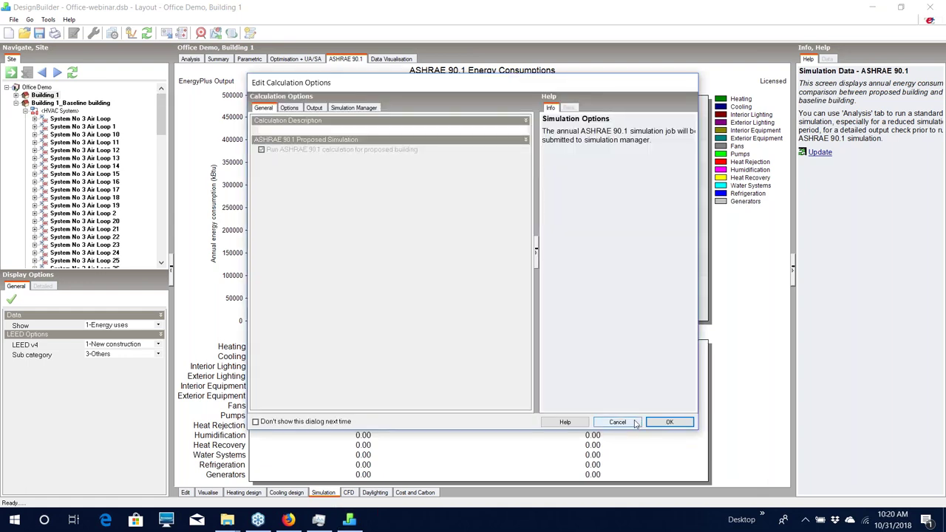
{"action": "left_click", "coordinate": [617, 422]}
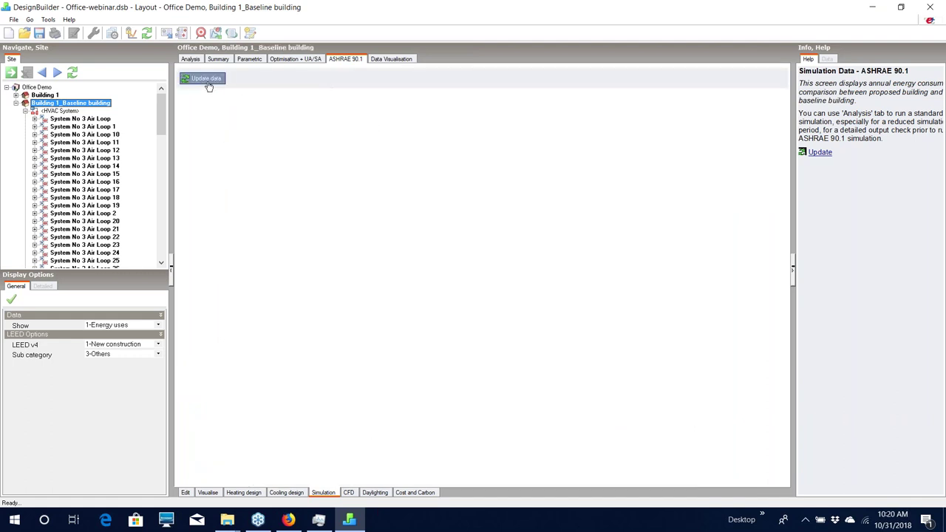
Update the baseline building's ASHRAE 90.1 data, setting the solar distribution to 1-Minimal shadowing in the calculation options.
{"action": "left_click", "coordinate": [208, 80]}
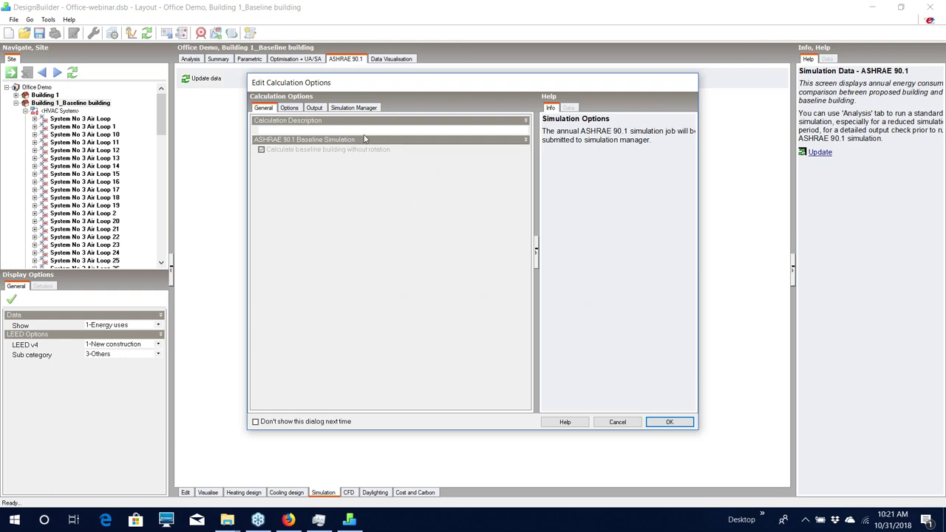
{"action": "left_click", "coordinate": [289, 108]}
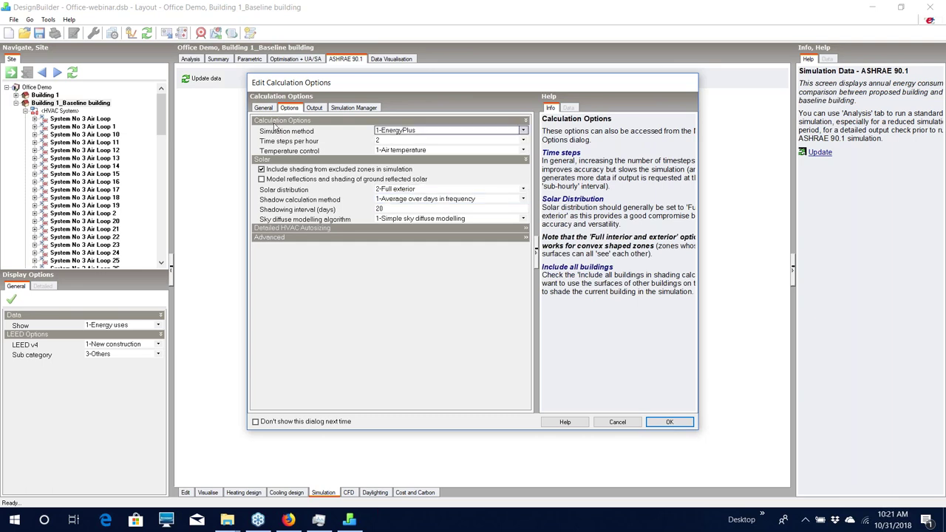
{"action": "left_click", "coordinate": [523, 190]}
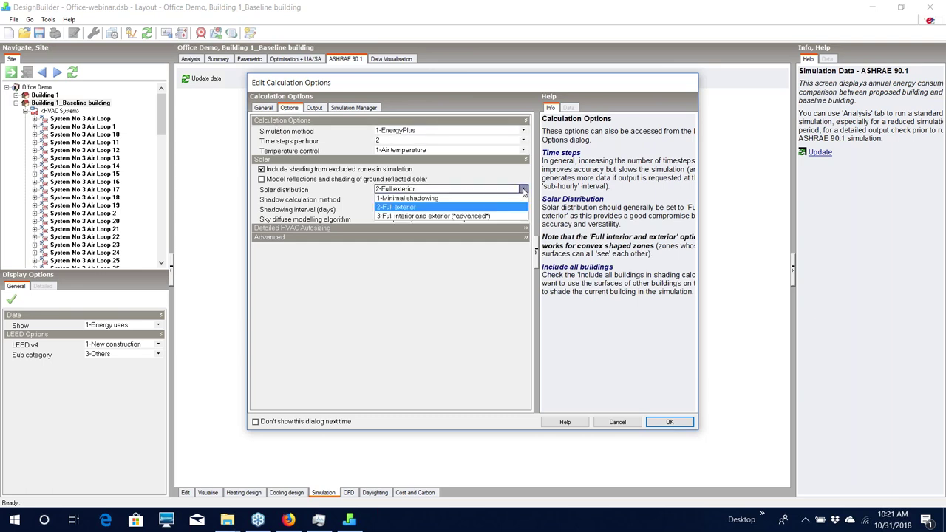
{"action": "left_click", "coordinate": [433, 199]}
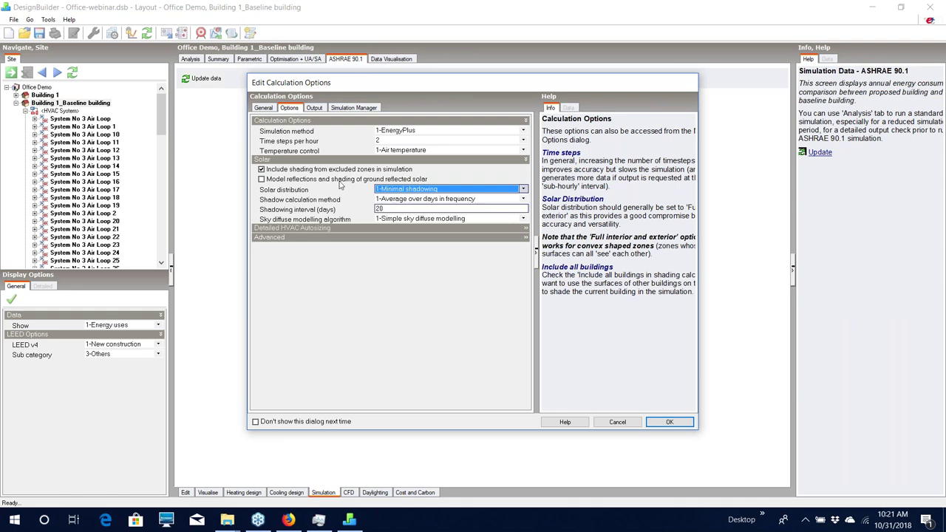
Review the simulation output options, including the summary annual reports selected under the summary tables.
{"action": "left_click", "coordinate": [319, 109]}
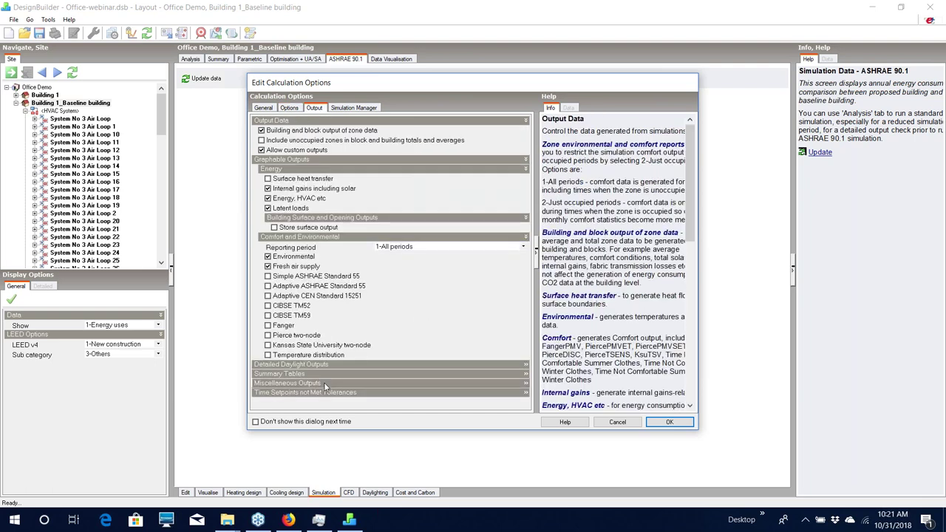
{"action": "left_click", "coordinate": [323, 375]}
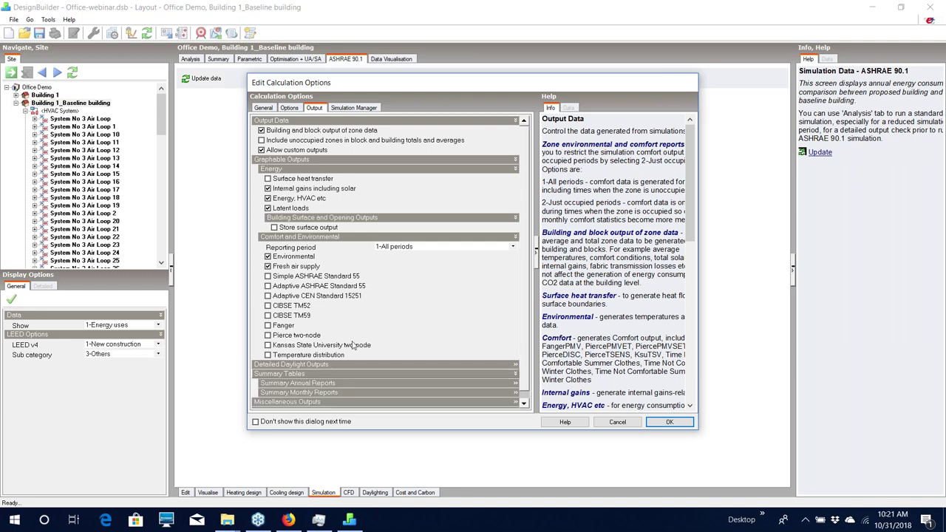
{"action": "left_click", "coordinate": [379, 383]}
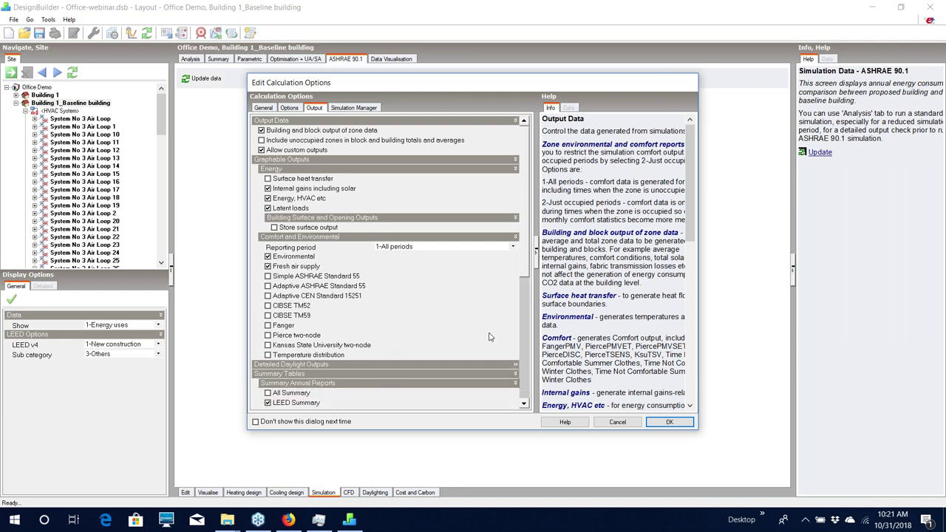
{"action": "scroll", "coordinate": [404, 207], "scroll_direction": "down", "scroll_amount": 7}
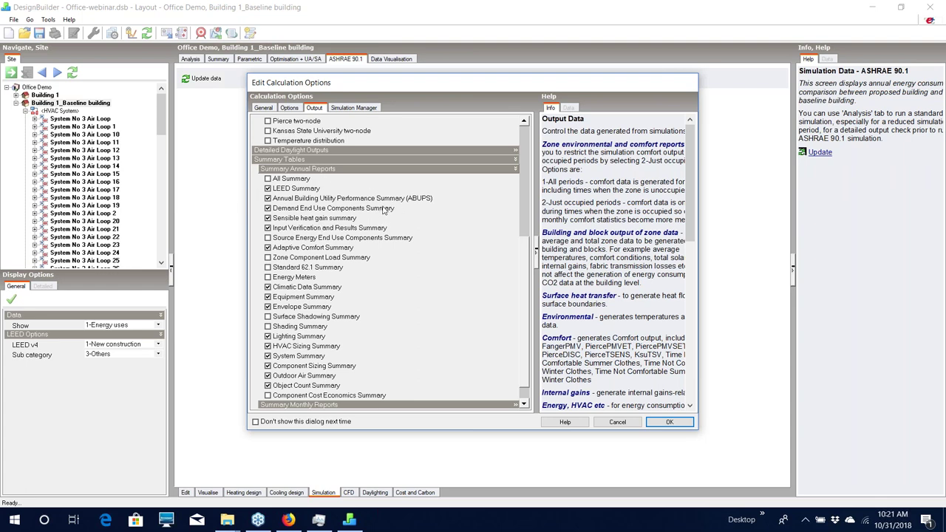
Set the EnergyPlus server method to JEPlus on localhost and run the annual ASHRAE 90.1 simulation.
{"action": "left_click", "coordinate": [365, 108]}
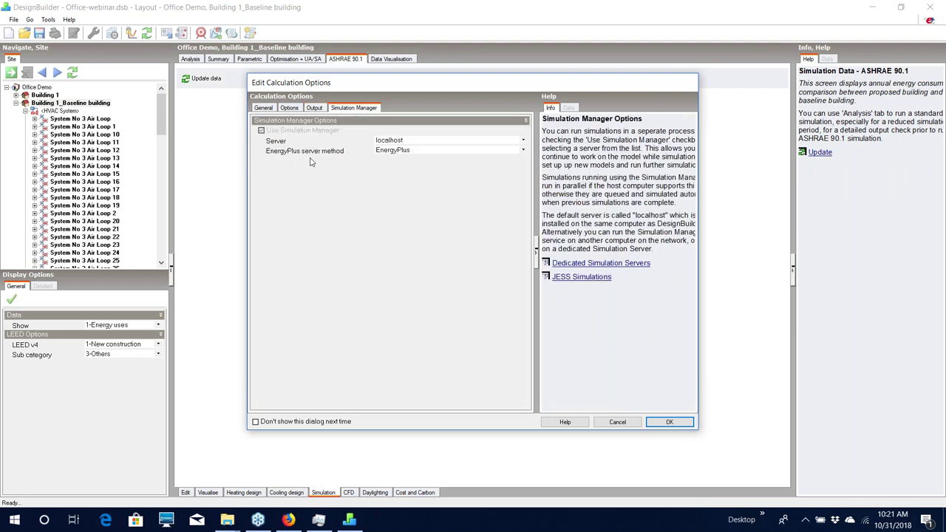
{"action": "left_click", "coordinate": [523, 151]}
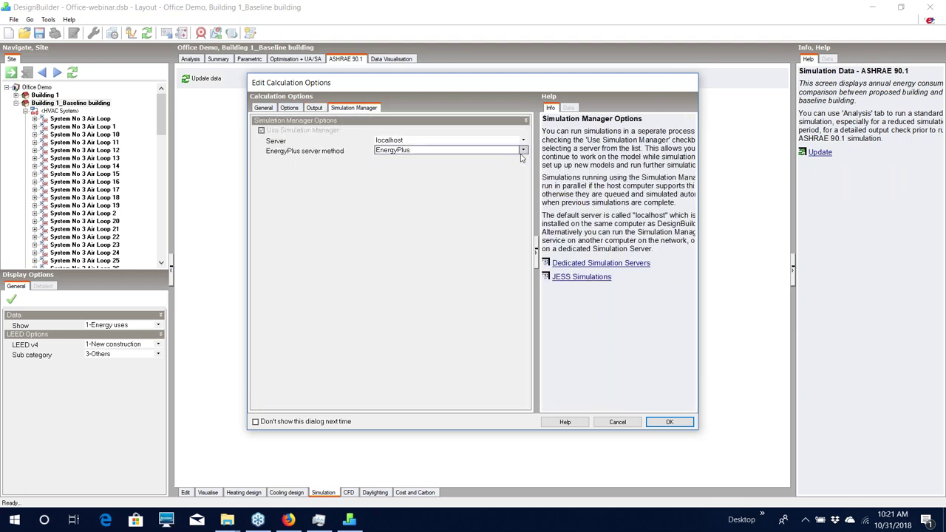
{"action": "left_click", "coordinate": [523, 151]}
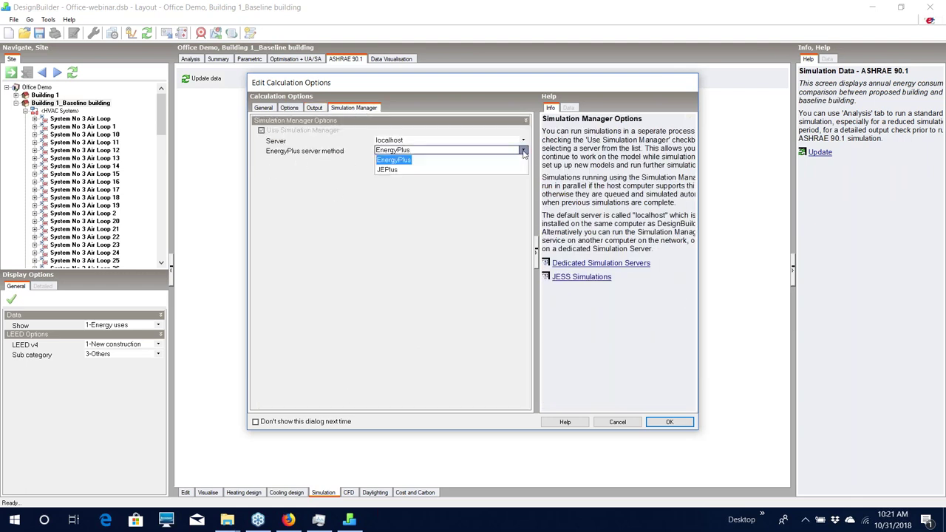
{"action": "left_click", "coordinate": [427, 175]}
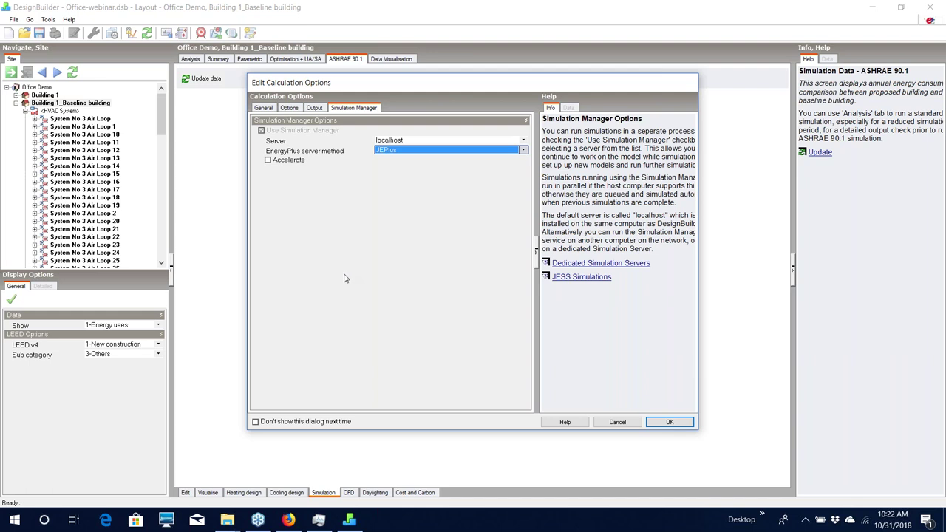
{"action": "left_click", "coordinate": [670, 422]}
{"action": "left_click", "coordinate": [669, 422]}
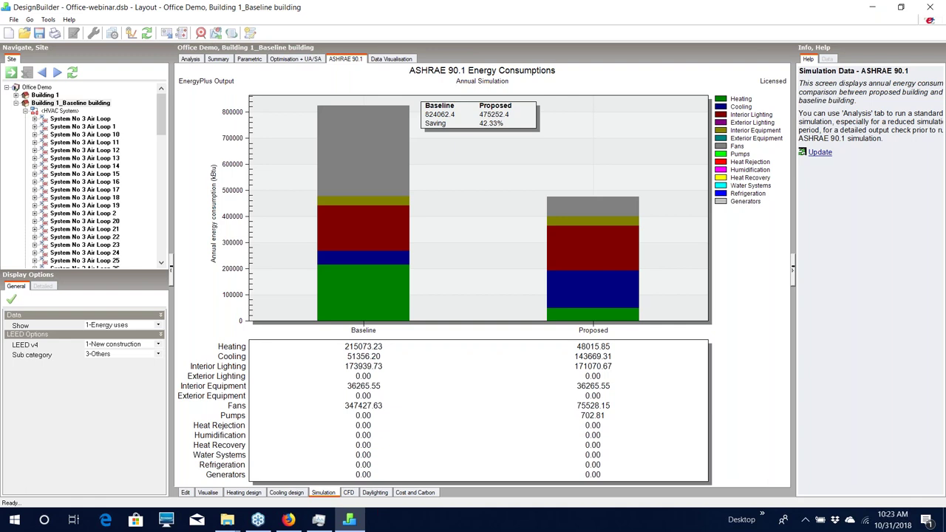
Switch the ASHRAE 90.1 results to show 2-Costs and compare the baseline and proposed energy costs.
{"action": "left_click", "coordinate": [156, 325]}
{"action": "left_click", "coordinate": [98, 343]}
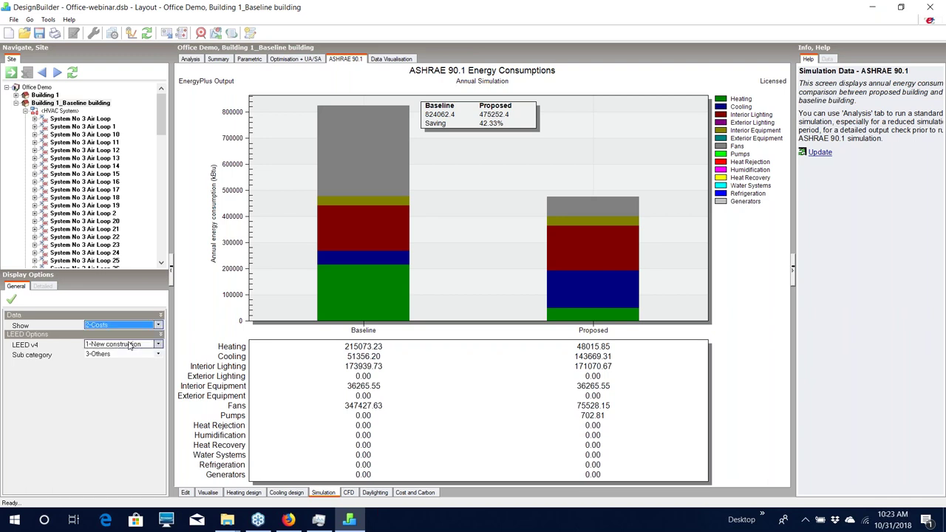
{"action": "left_click", "coordinate": [12, 298]}
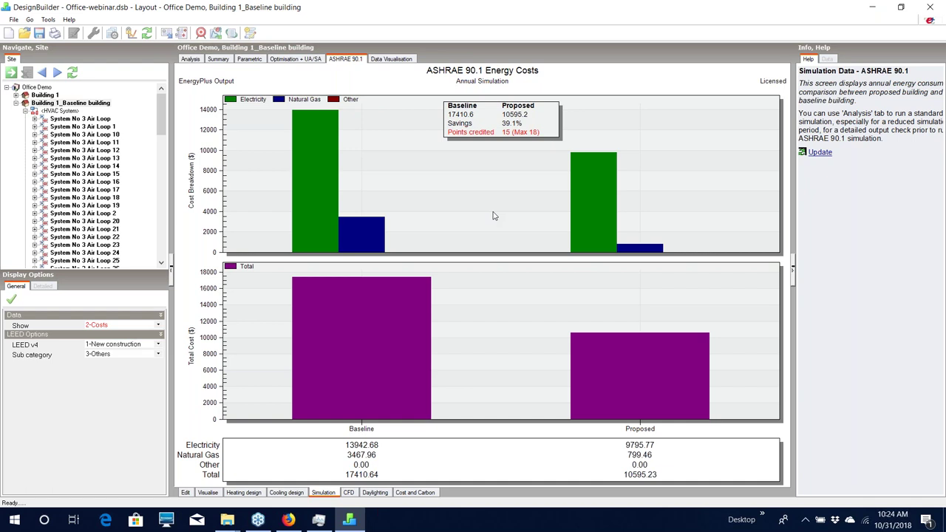
{"action": "mouse_move", "coordinate": [576, 194]}
Open the recent file LargeOffice.dsb without saving the changes to Office-webinar.dsb.
{"action": "left_click", "coordinate": [14, 20]}
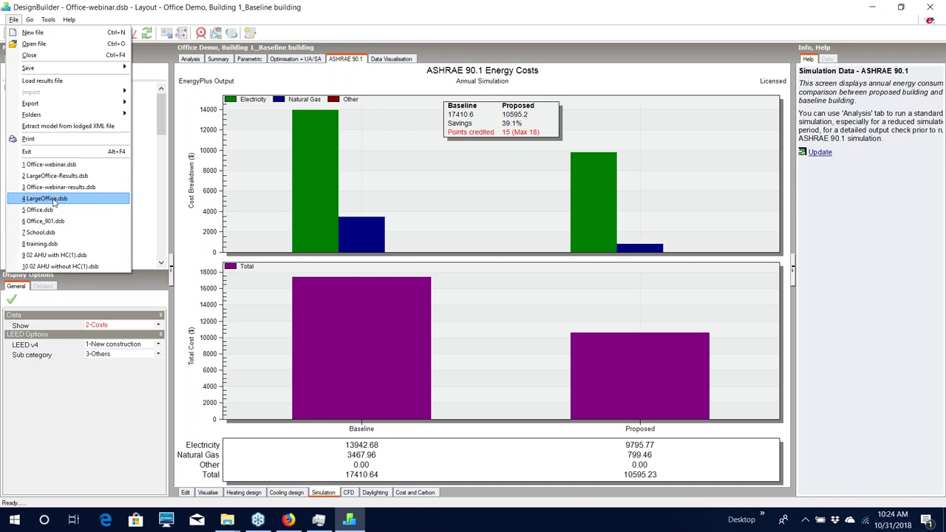
{"action": "left_click", "coordinate": [53, 199]}
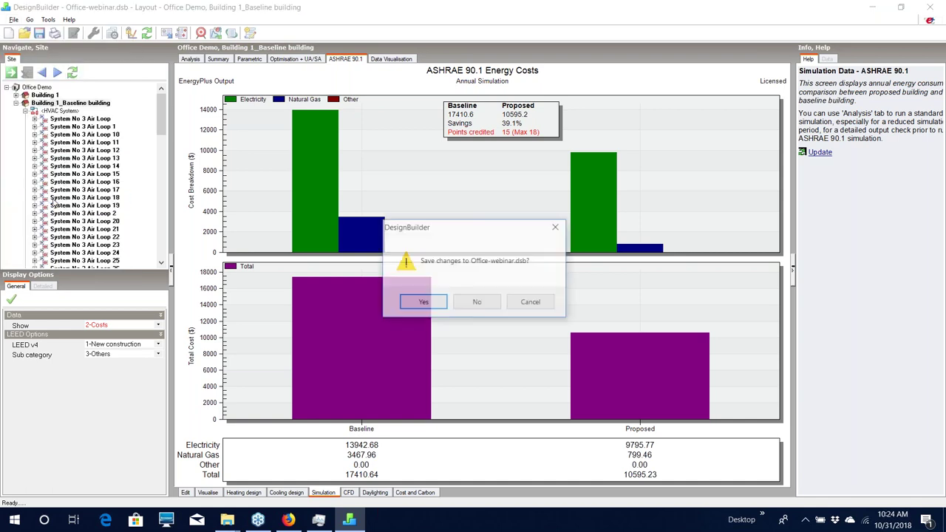
{"action": "left_click", "coordinate": [477, 303]}
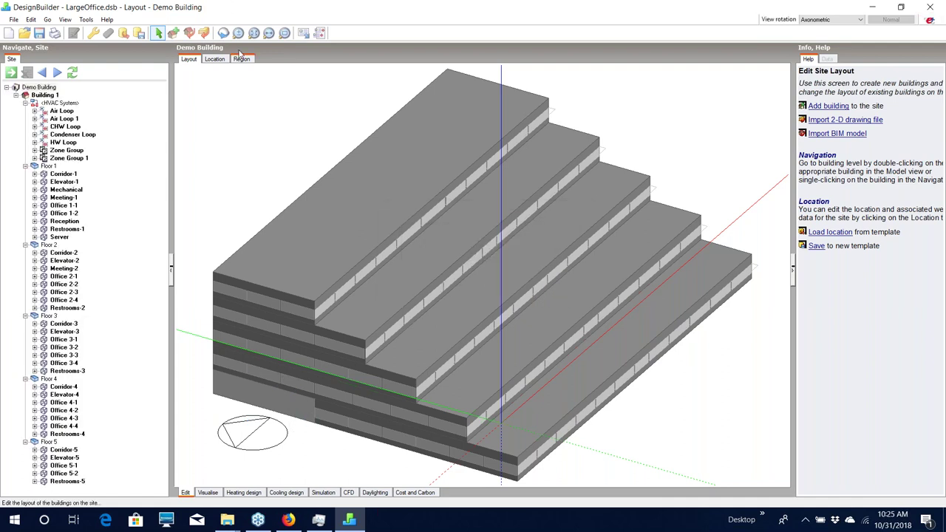
Orbit the large office model to examine its windowed facade and stepped floors.
{"action": "left_click", "coordinate": [223, 33]}
{"action": "left_click_drag", "start_coordinate": [269, 311], "coordinate": [468, 279]}
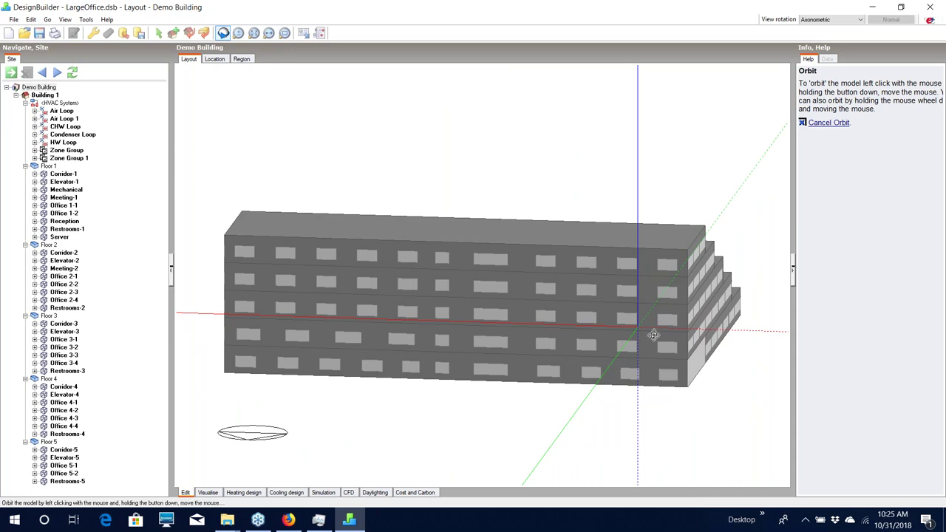
{"action": "left_click_drag", "start_coordinate": [675, 307], "coordinate": [481, 323]}
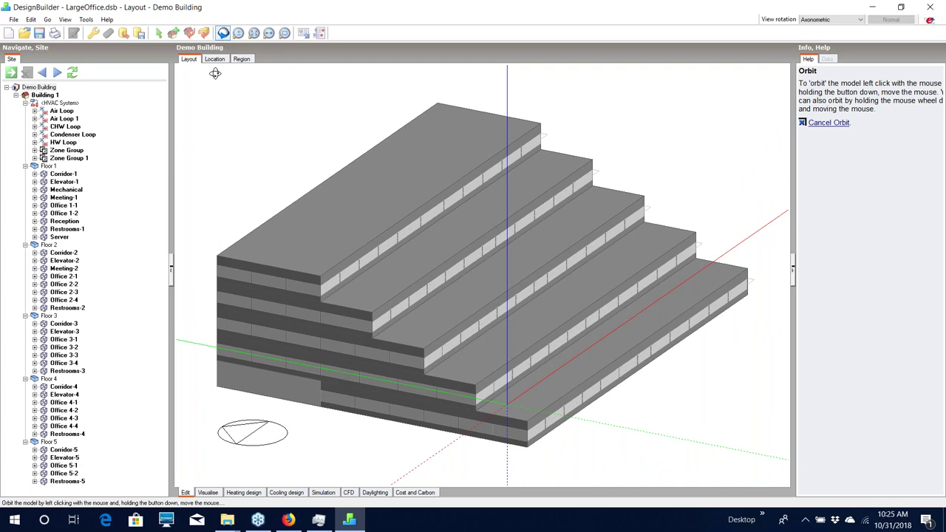
Check the site's mandatory energy code in the region data, and its climate zone and hourly weather file in the location data.
{"action": "left_click", "coordinate": [242, 60]}
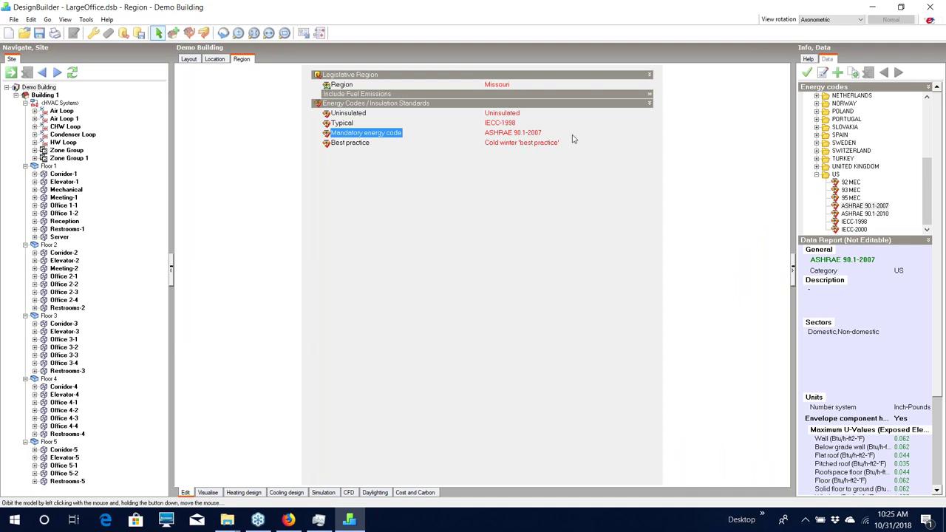
{"action": "left_click", "coordinate": [215, 59]}
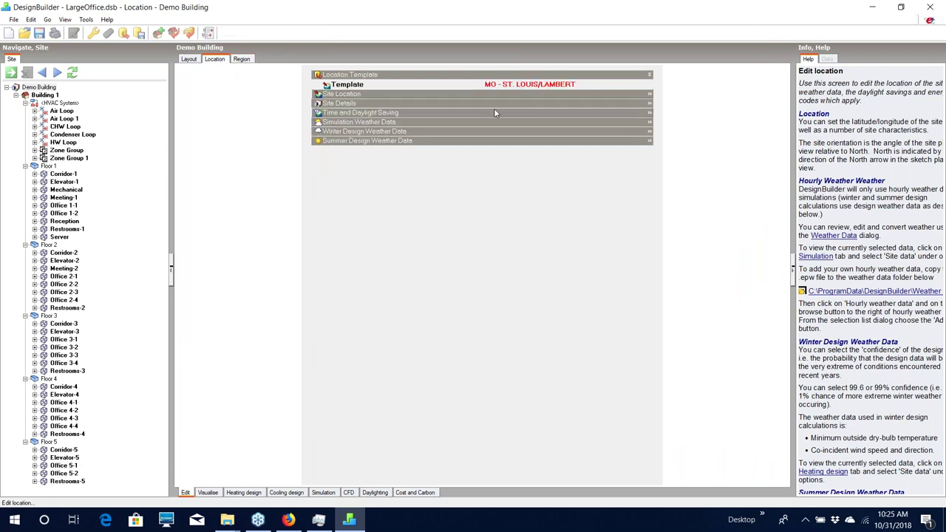
{"action": "left_click", "coordinate": [570, 95]}
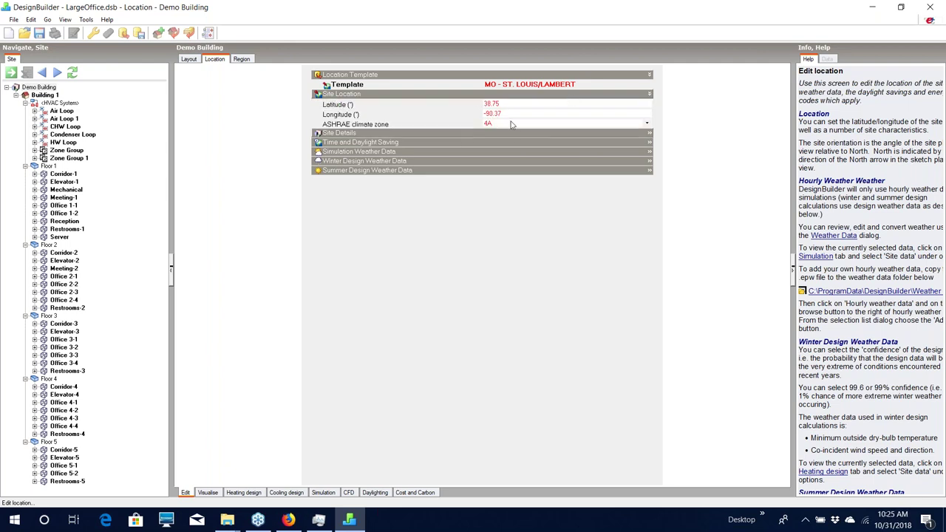
{"action": "left_click", "coordinate": [424, 151]}
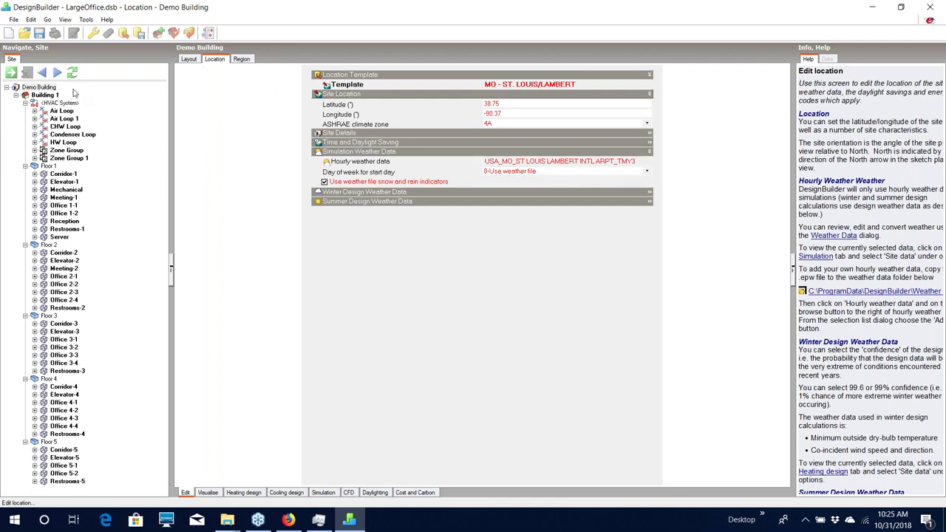
Check Building 1's geometry convention template in the construction data and its tariff analysis settings in the economics data.
{"action": "left_click", "coordinate": [49, 97]}
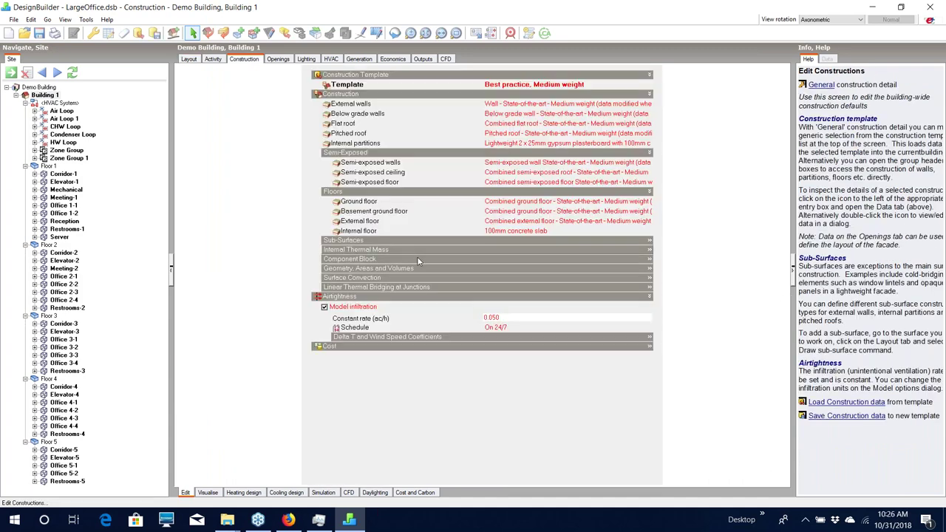
{"action": "left_click", "coordinate": [429, 268]}
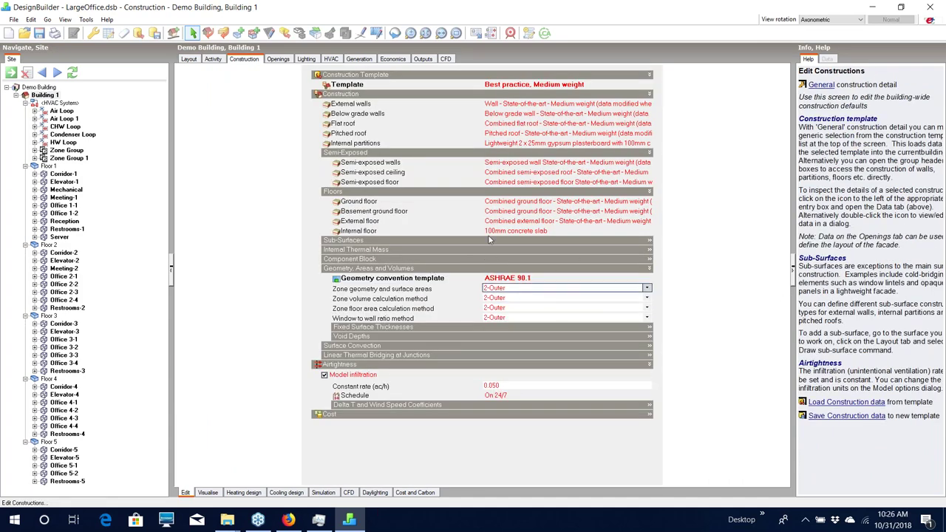
{"action": "left_click", "coordinate": [394, 60]}
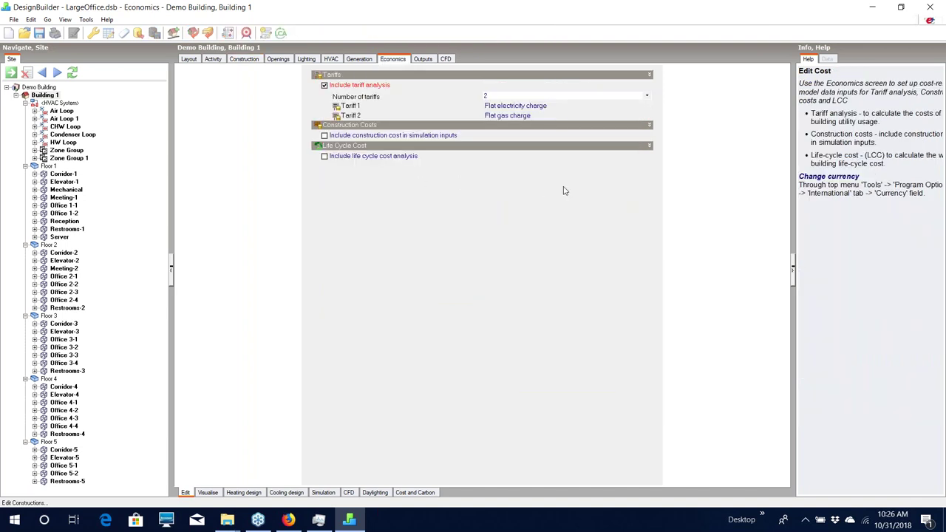
Generate the ASHRAE 90.1-2007 baseline building from Building 1, and review its construction data and the site layout.
{"action": "left_click", "coordinate": [173, 33]}
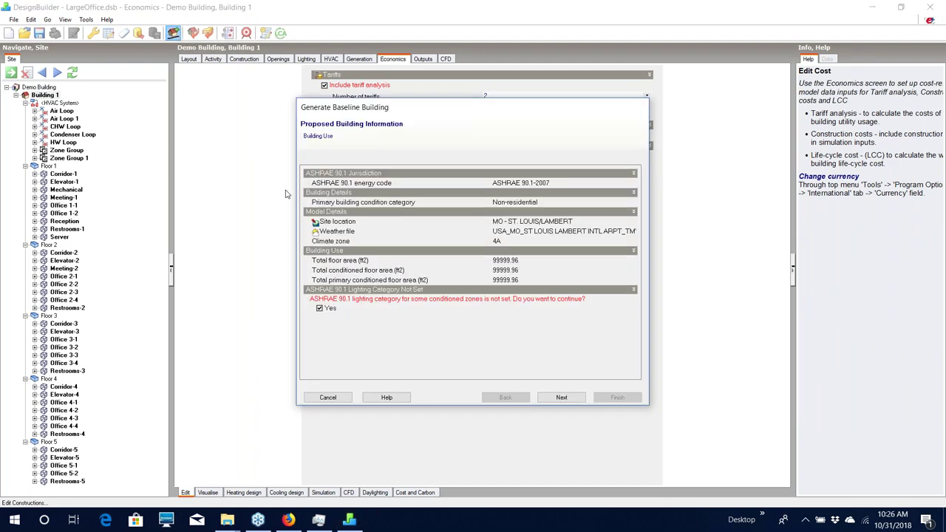
{"action": "left_click", "coordinate": [560, 398]}
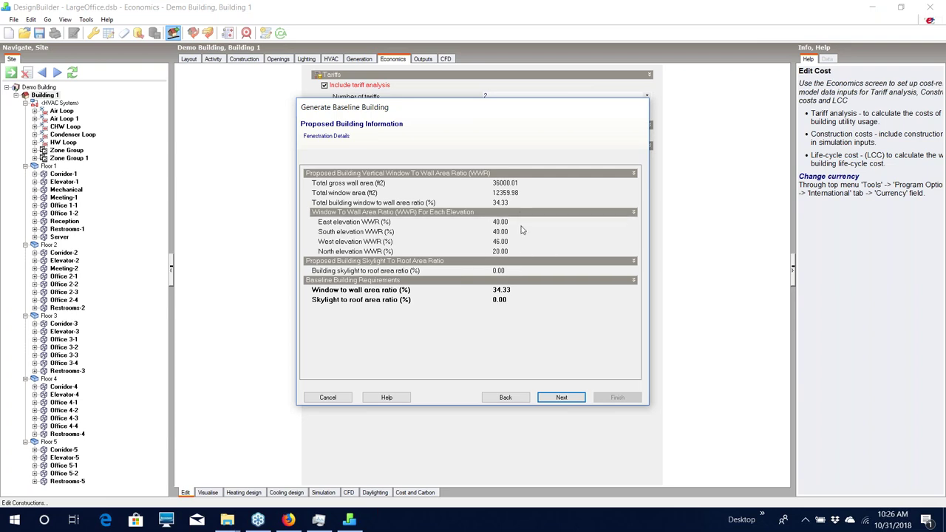
{"action": "left_click", "coordinate": [564, 397]}
{"action": "left_click", "coordinate": [617, 398]}
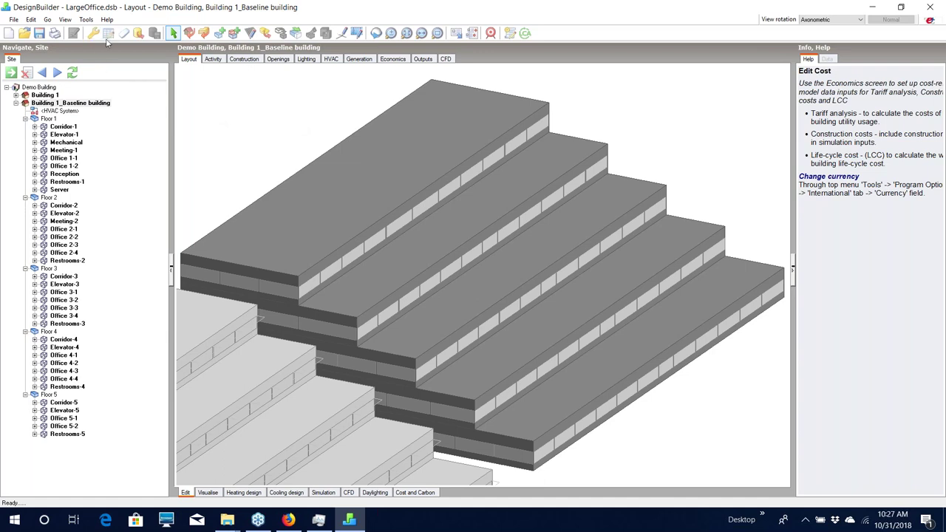
{"action": "left_click", "coordinate": [244, 59]}
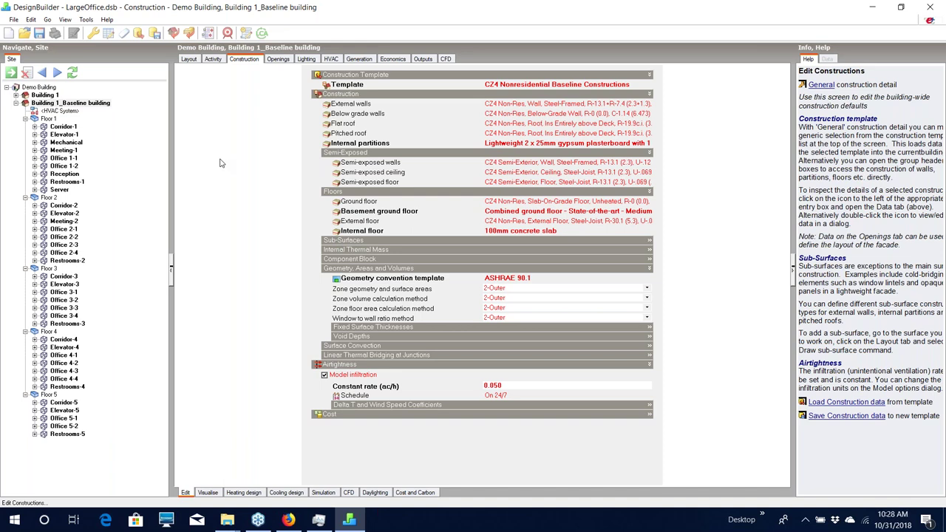
{"action": "left_click", "coordinate": [41, 87]}
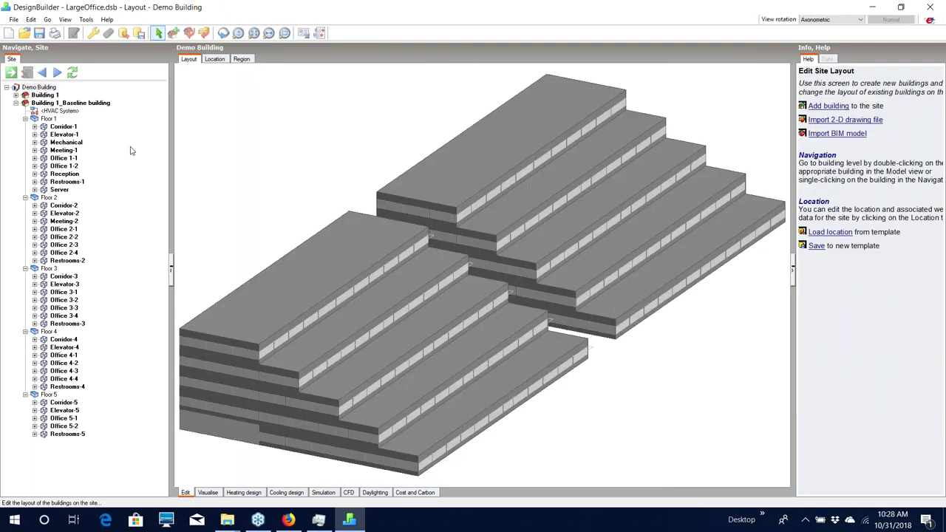
Choose System No. 5 Packaged VAV with Reheat as the baseline building's primary HVAC system and continue to the zone selection.
{"action": "left_click", "coordinate": [59, 111]}
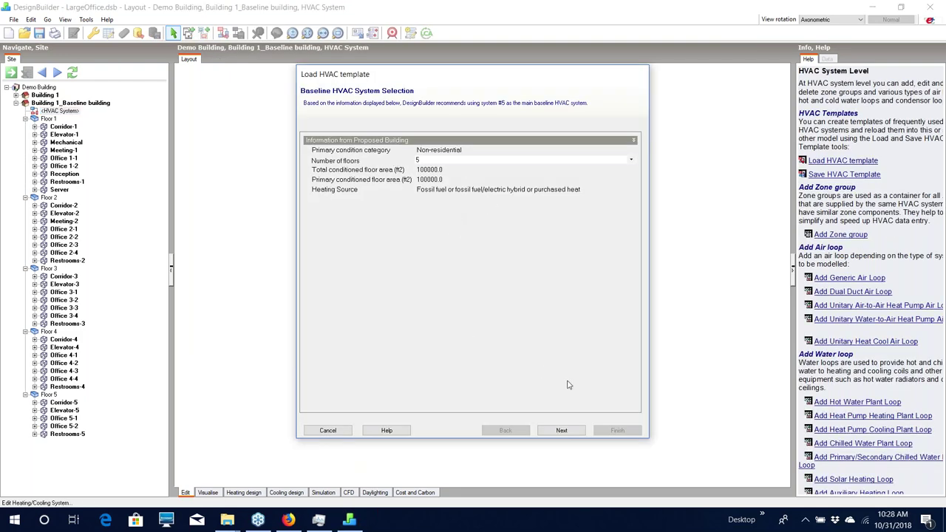
{"action": "left_click", "coordinate": [562, 431]}
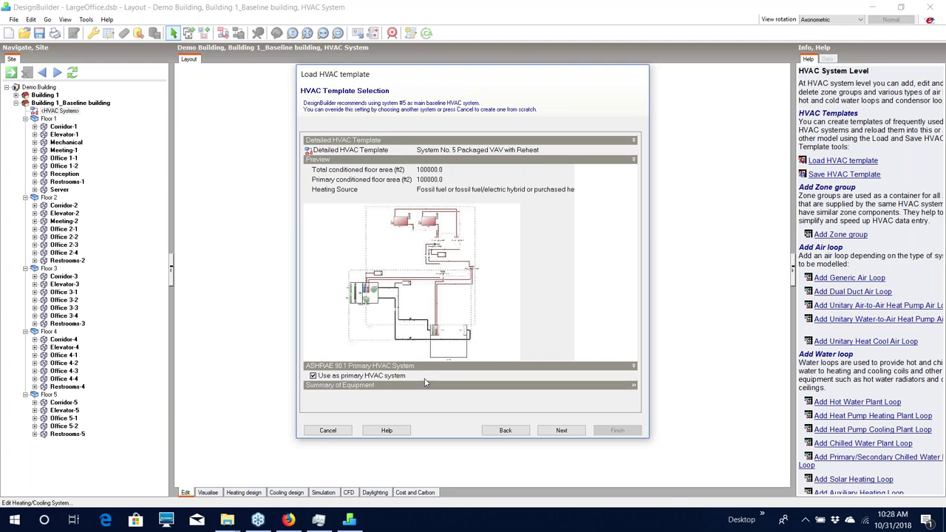
{"action": "left_click", "coordinate": [562, 430]}
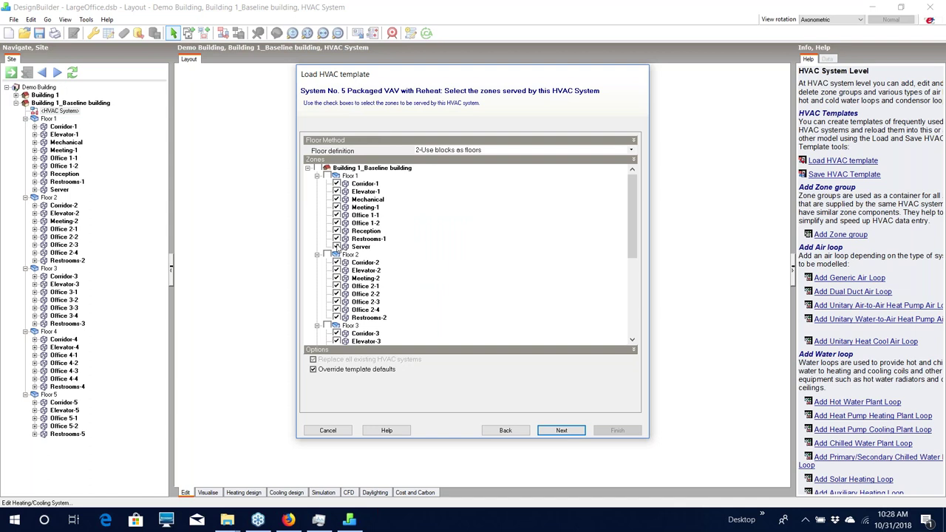
Exclude the Server zone from System No. 5 Packaged VAV with Reheat and load the system with its default air, hot water and simple template settings.
{"action": "left_click", "coordinate": [336, 247]}
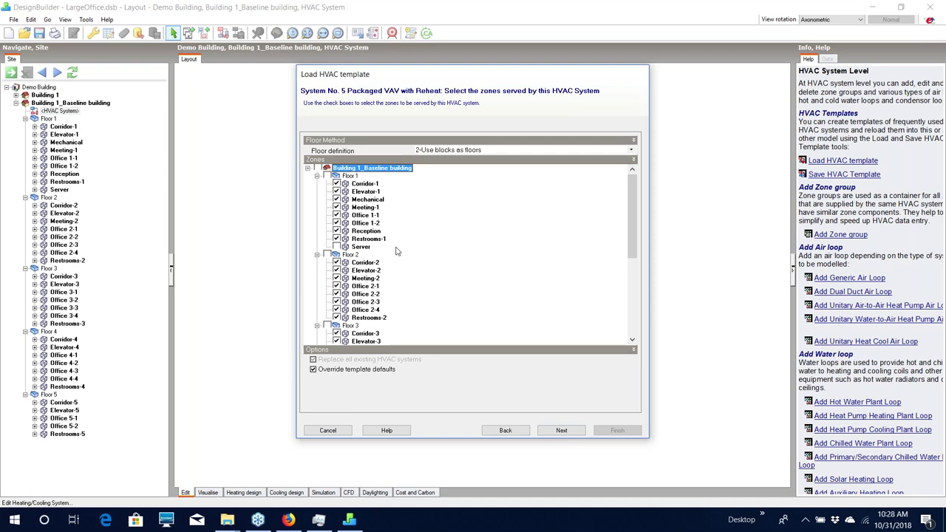
{"action": "left_click_drag", "start_coordinate": [634, 193], "coordinate": [635, 276]}
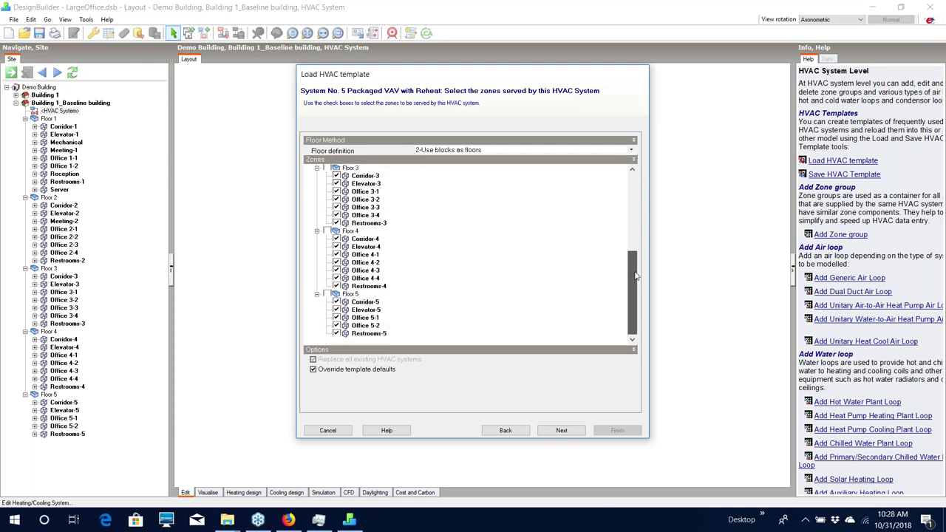
{"action": "scroll", "coordinate": [635, 275], "scroll_direction": "up", "scroll_amount": 7}
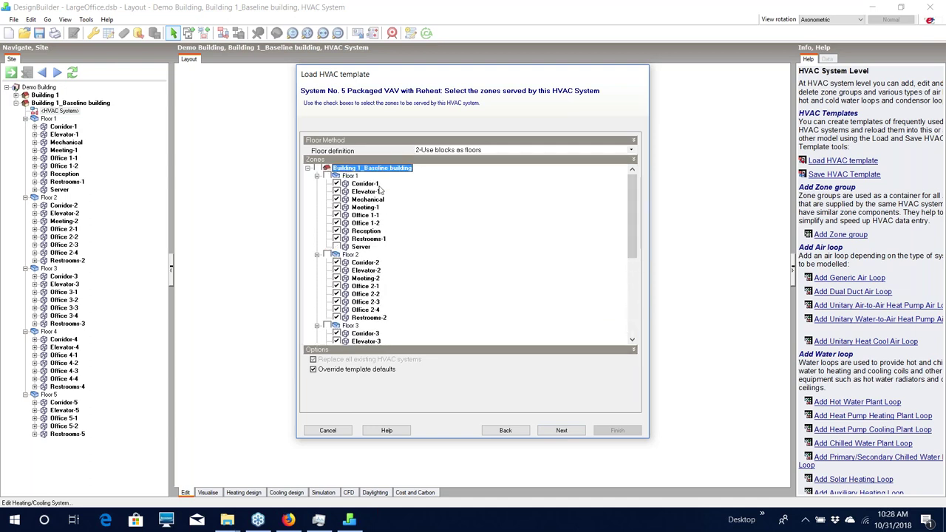
{"action": "left_click", "coordinate": [575, 434]}
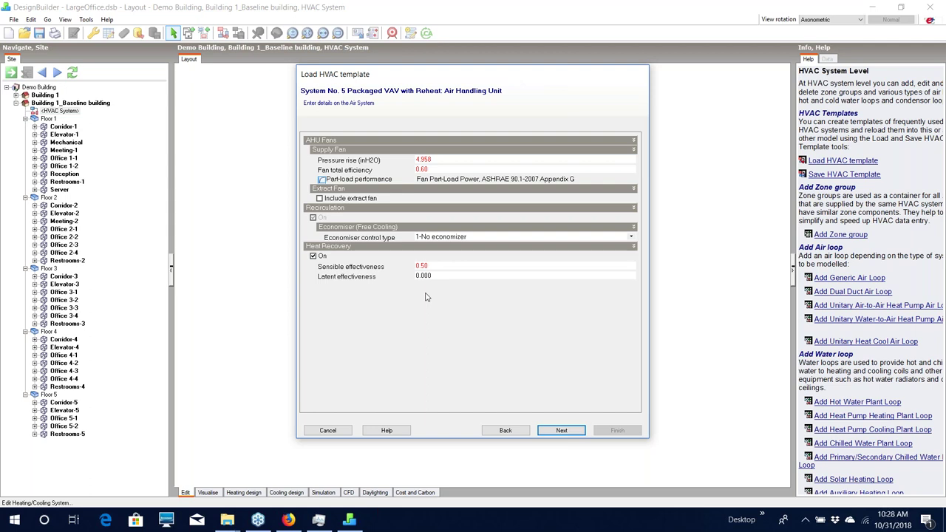
{"action": "left_click", "coordinate": [577, 434]}
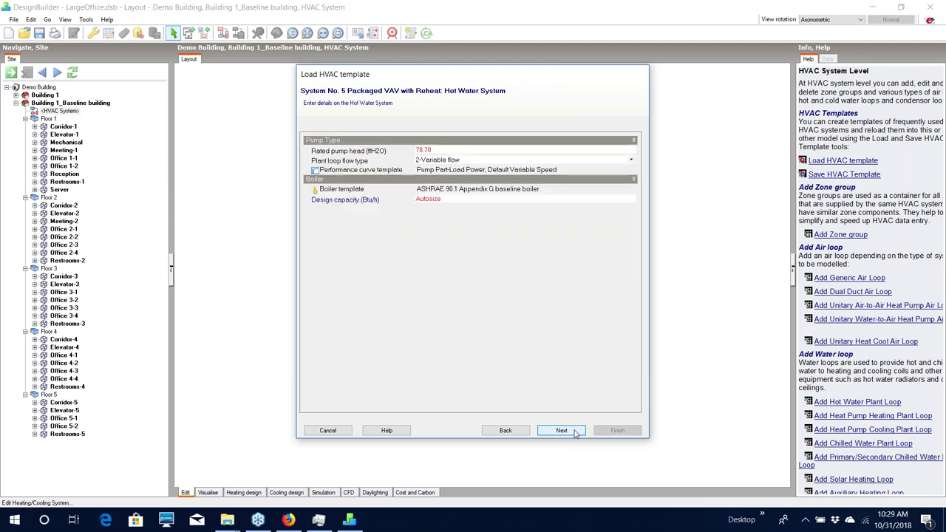
{"action": "left_click", "coordinate": [575, 433]}
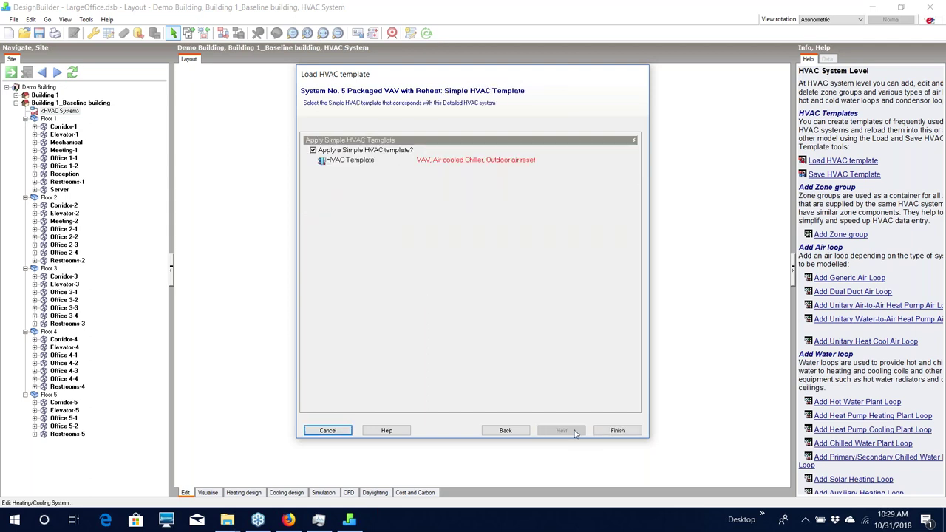
{"action": "left_click", "coordinate": [617, 432]}
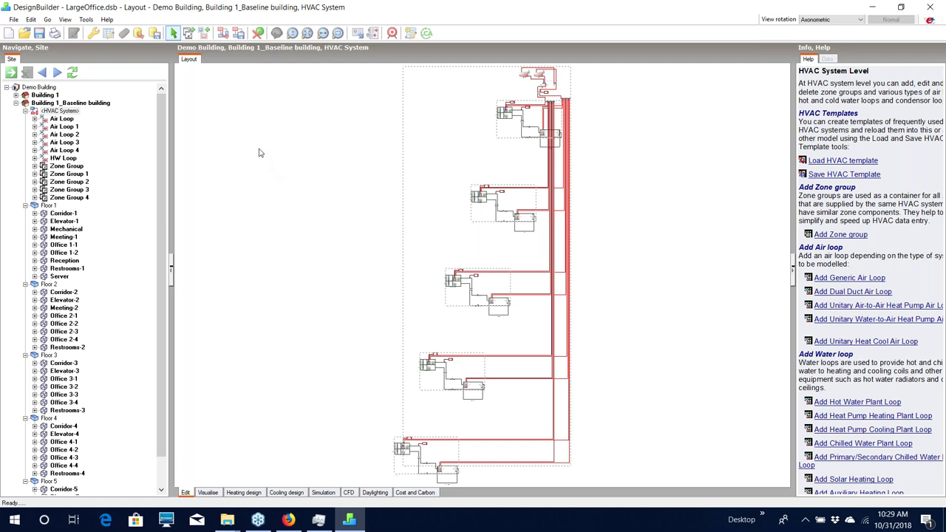
Start loading a second HVAC template, Unitary Air to Air Heat Pump, not used as the primary HVAC system, and continue to its zone selection.
{"action": "left_click", "coordinate": [222, 34]}
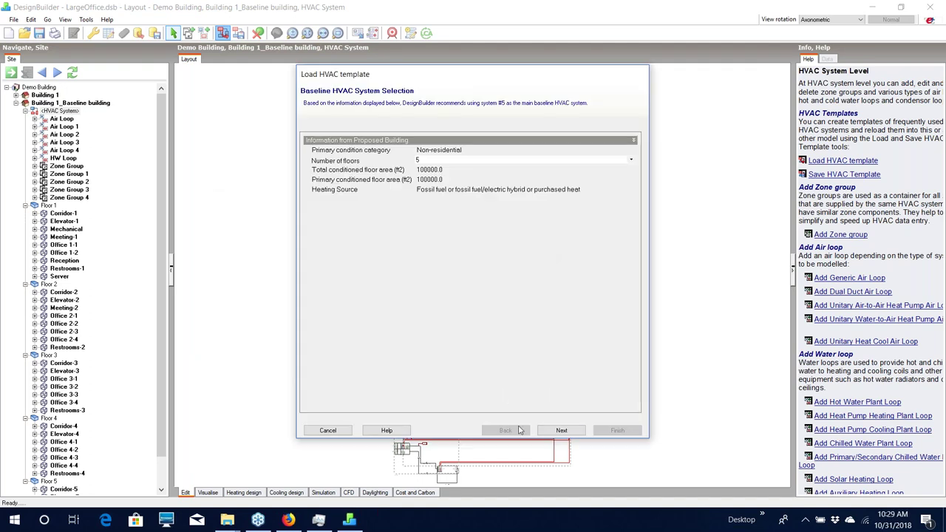
{"action": "left_click", "coordinate": [561, 431]}
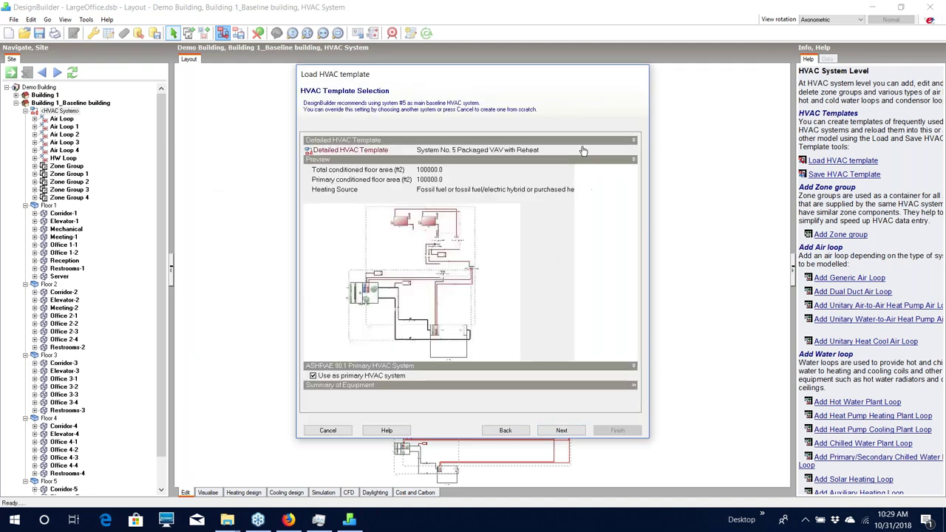
{"action": "left_click", "coordinate": [631, 153]}
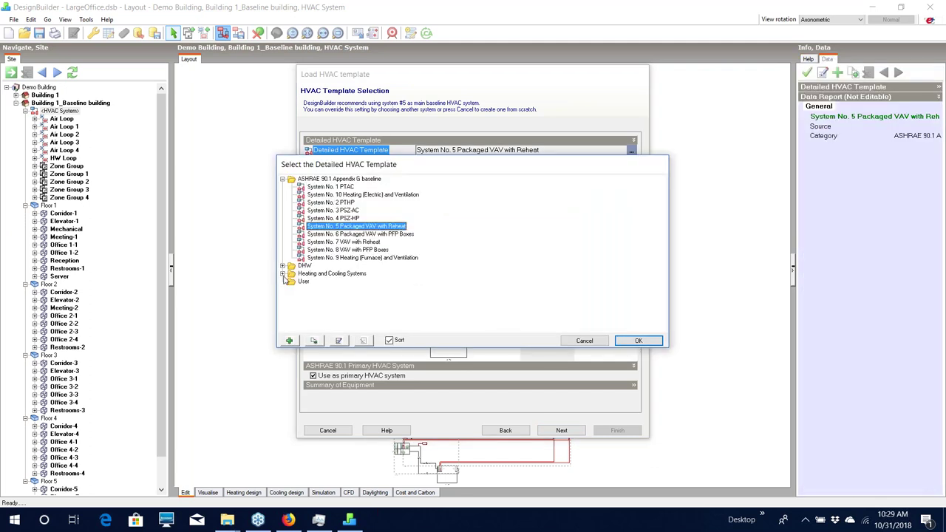
{"action": "left_click", "coordinate": [283, 273]}
{"action": "scroll", "coordinate": [406, 282], "scroll_direction": "down", "scroll_amount": 12}
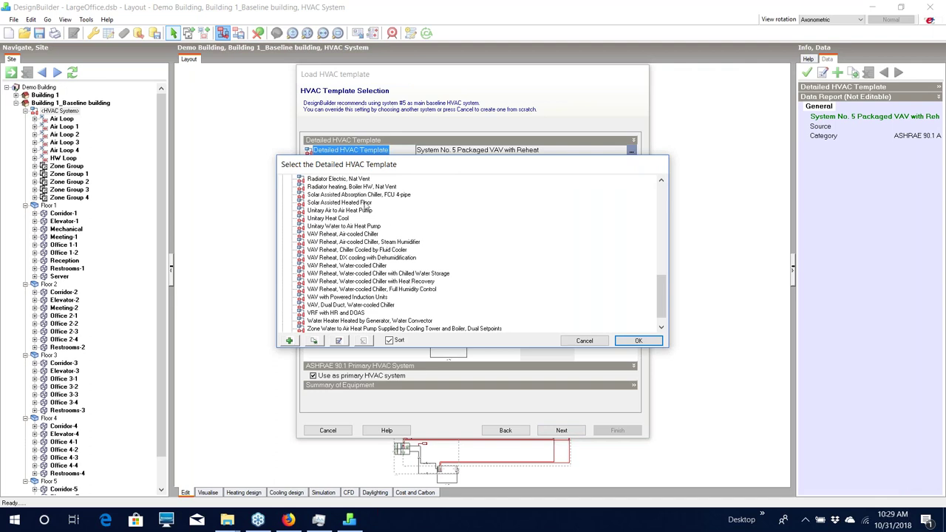
{"action": "left_click", "coordinate": [353, 211]}
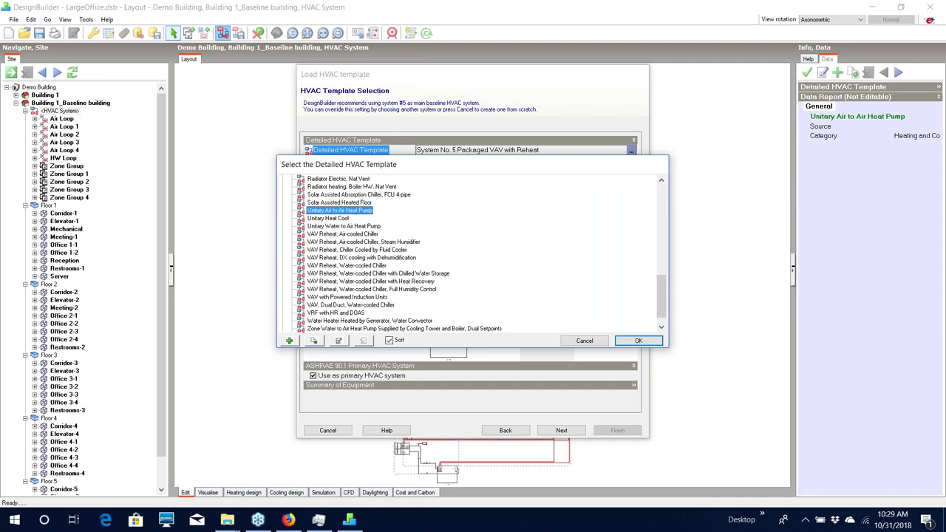
{"action": "left_click", "coordinate": [630, 343]}
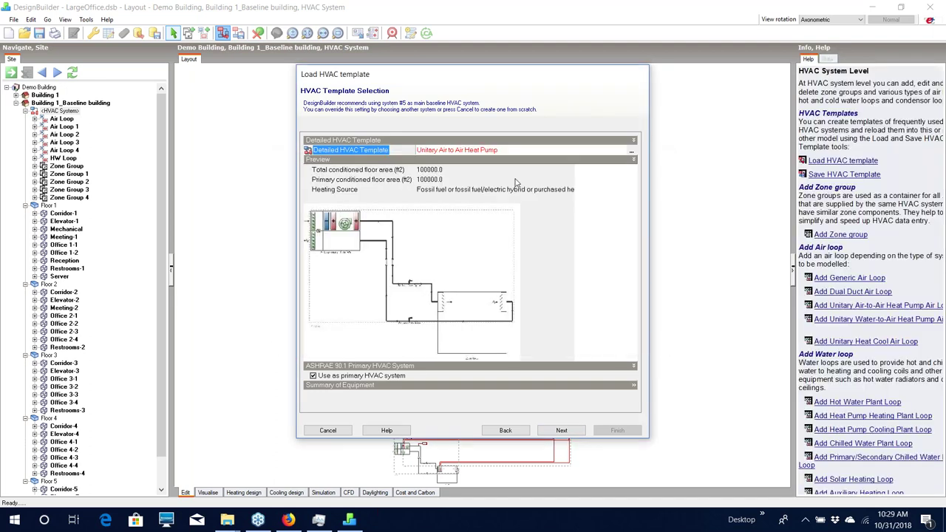
{"action": "left_click", "coordinate": [313, 375]}
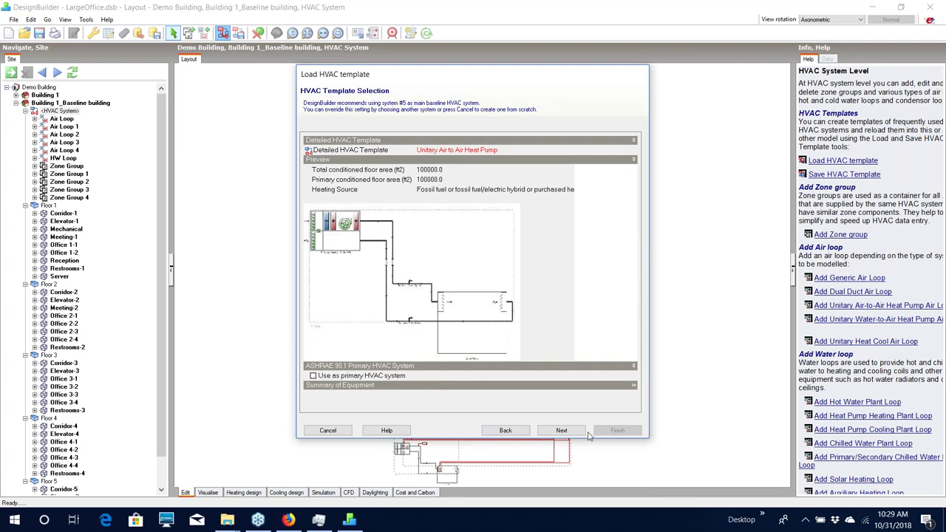
{"action": "left_click", "coordinate": [562, 431]}
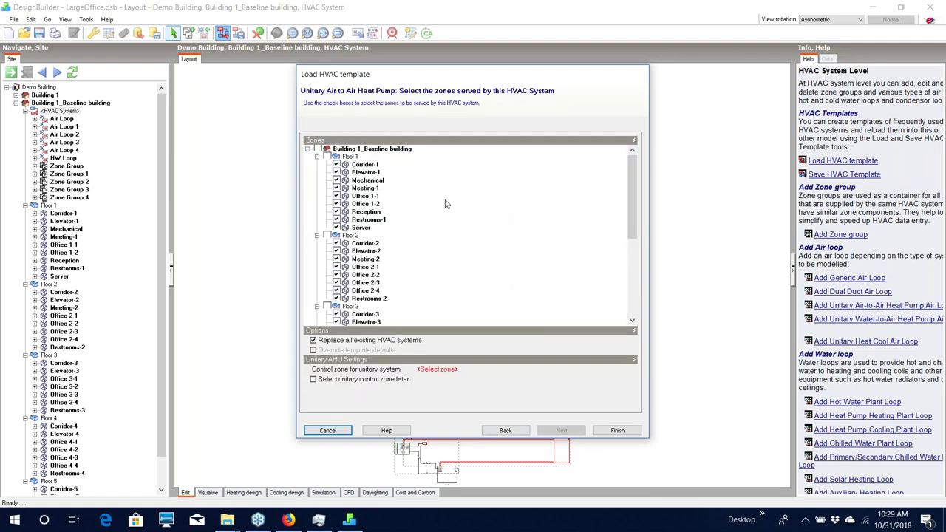
Keep the existing HVAC systems, make Server the unitary system's control zone, and place the heat pump loop beside the VAV loops.
{"action": "left_click", "coordinate": [313, 342]}
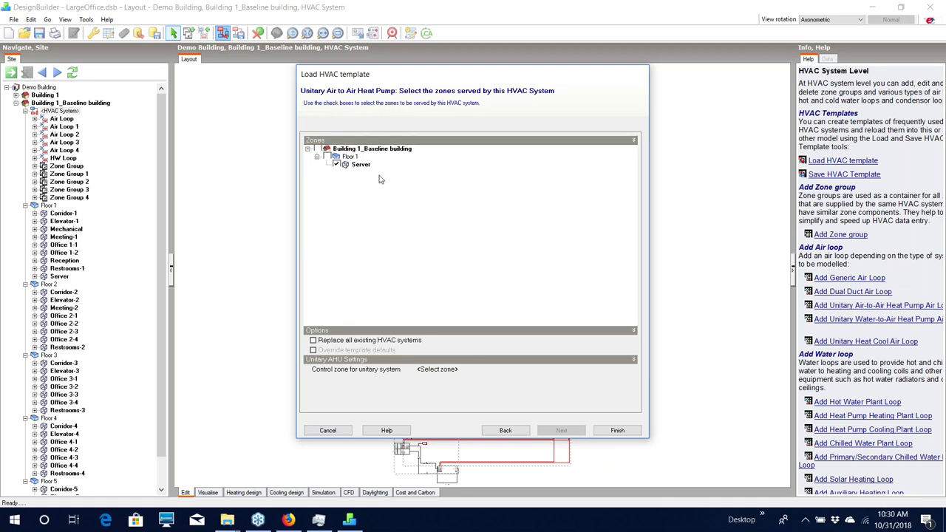
{"action": "left_click", "coordinate": [528, 379]}
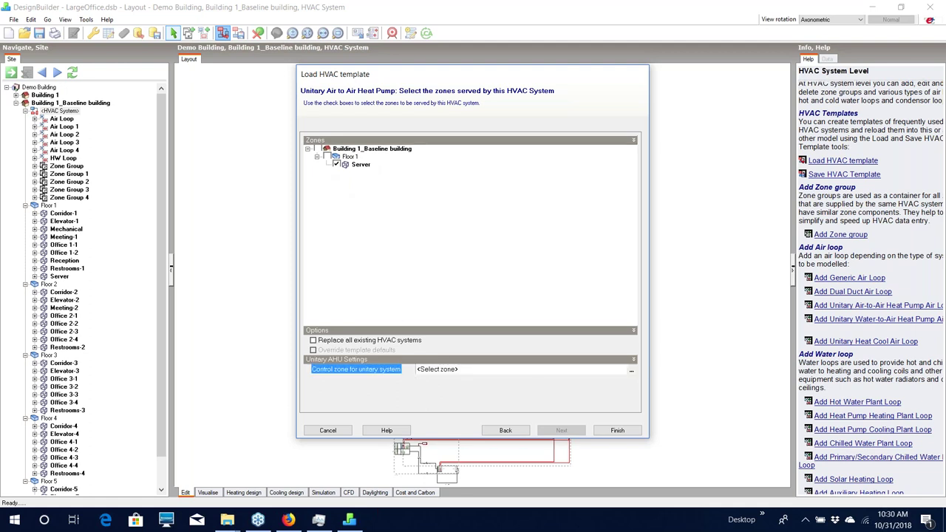
{"action": "left_click", "coordinate": [631, 370]}
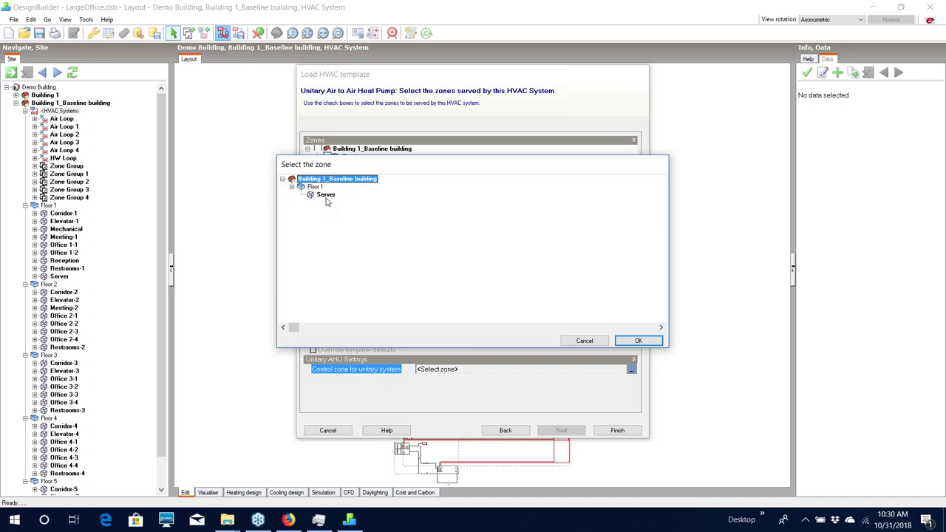
{"action": "left_click", "coordinate": [326, 195]}
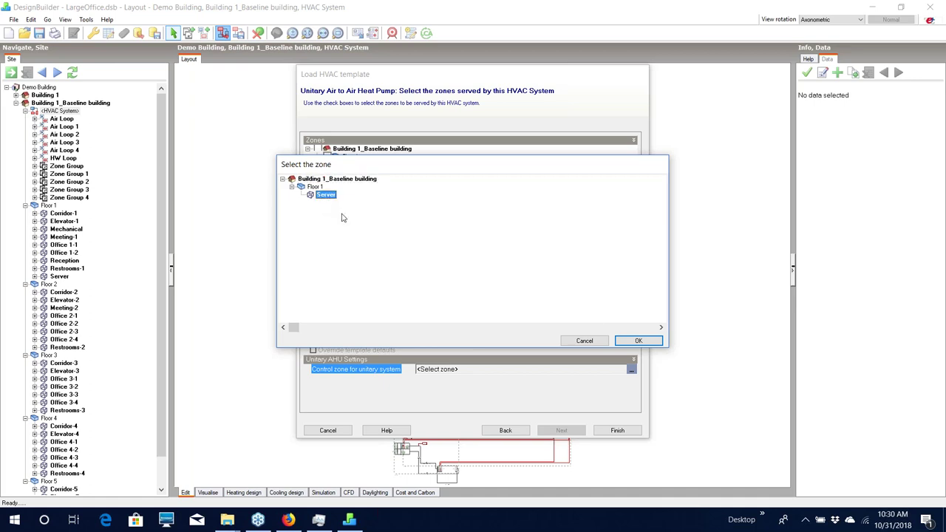
{"action": "left_click", "coordinate": [630, 339]}
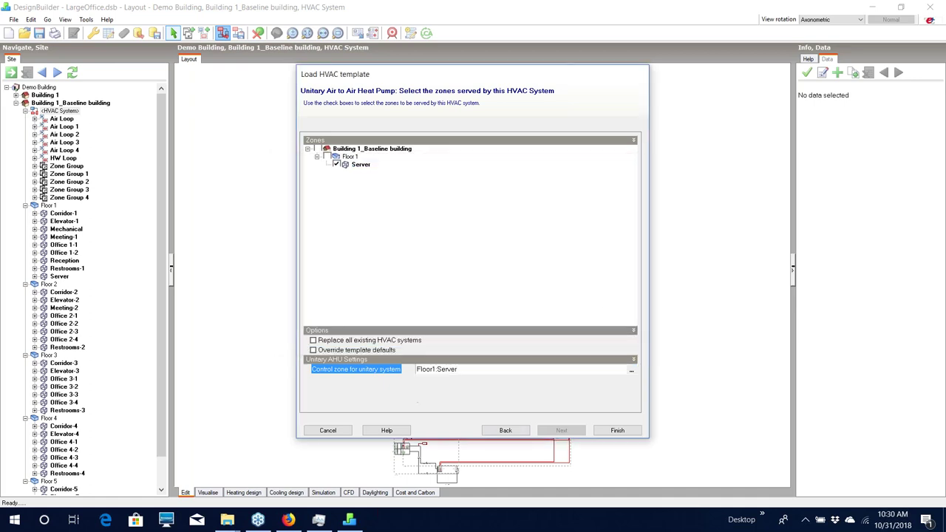
{"action": "left_click", "coordinate": [621, 432]}
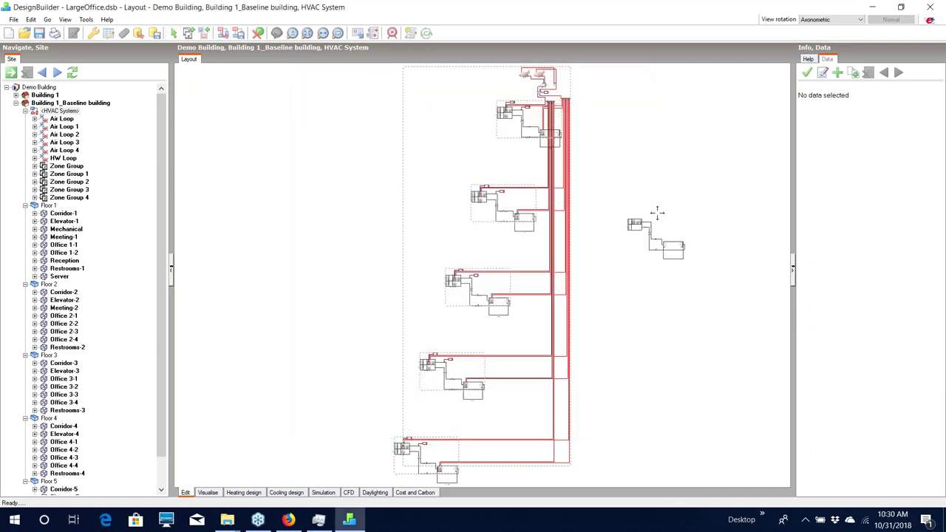
{"action": "left_click", "coordinate": [644, 152]}
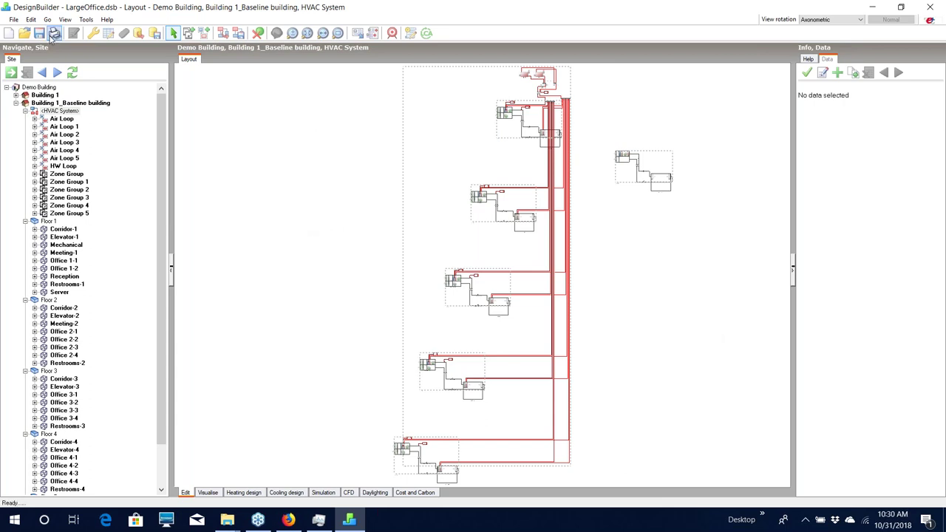
Open the recent model LargeOffice-Results.dsb without saving the changes to LargeOffice.dsb.
{"action": "left_click", "coordinate": [14, 20]}
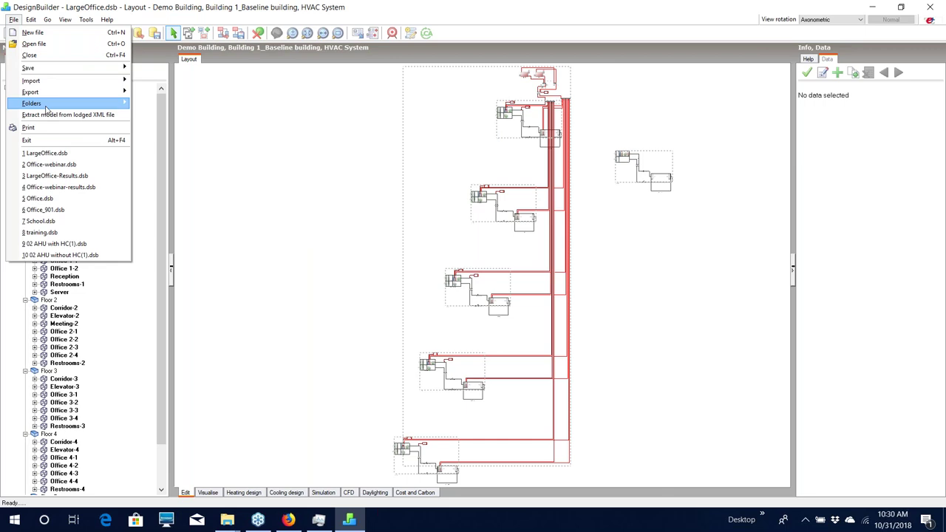
{"action": "mouse_move", "coordinate": [46, 110]}
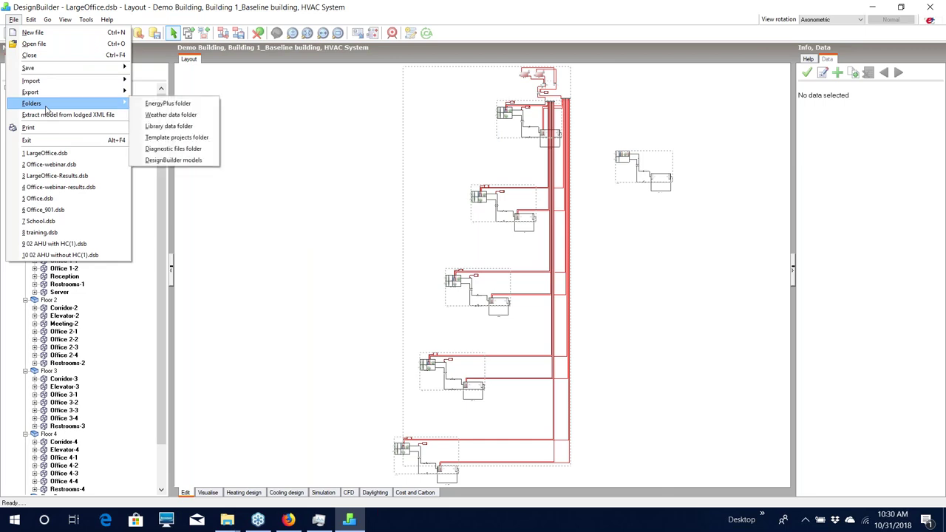
{"action": "left_click", "coordinate": [54, 175]}
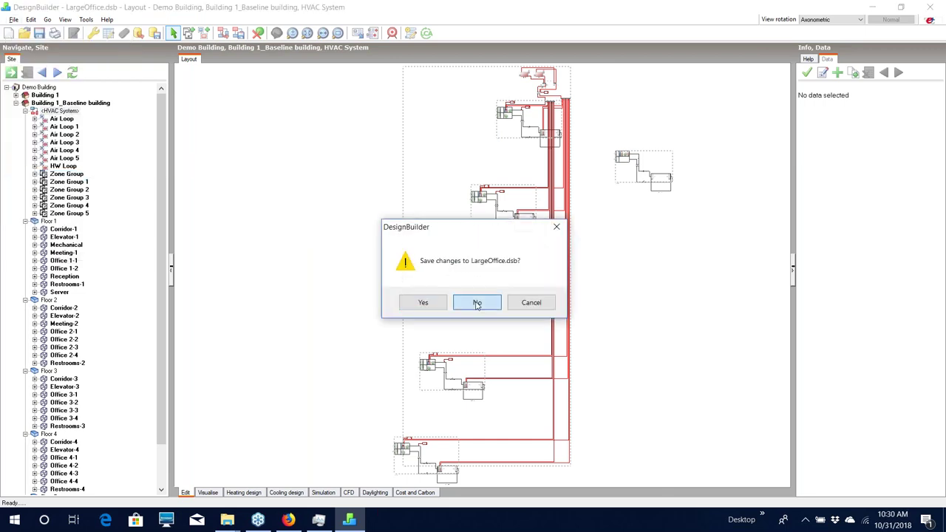
{"action": "left_click", "coordinate": [477, 303]}
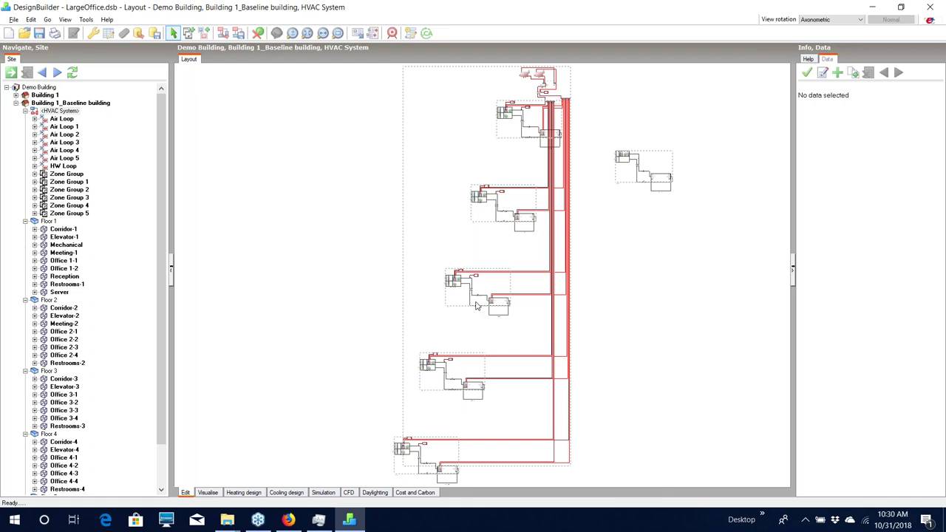
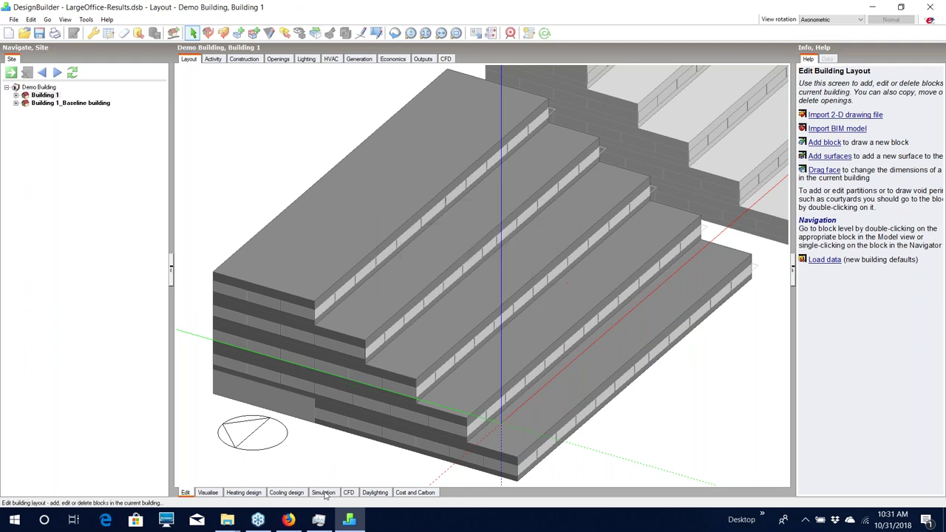
Compare Building 1's baseline and proposed ASHRAE 90.1 simulation results by energy uses and by costs, for LEED 2009 new construction.
{"action": "left_click", "coordinate": [323, 492]}
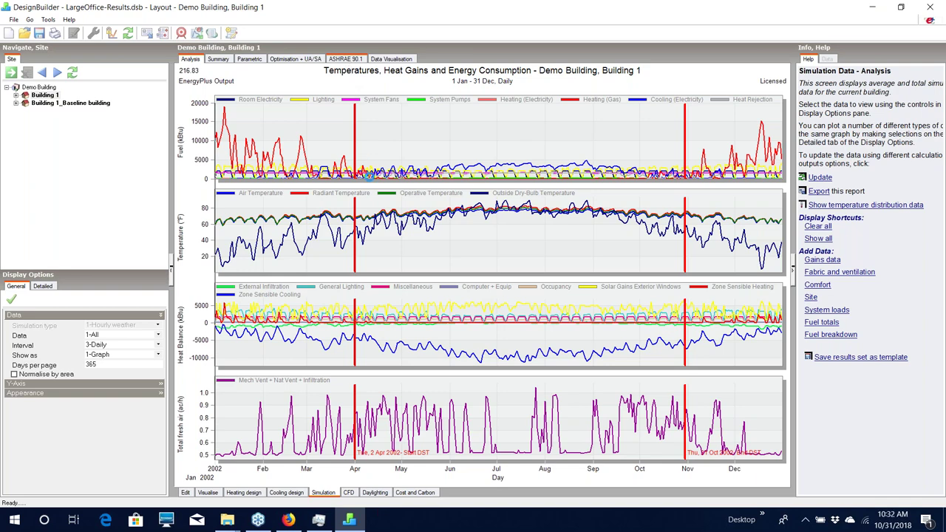
{"action": "left_click", "coordinate": [345, 58]}
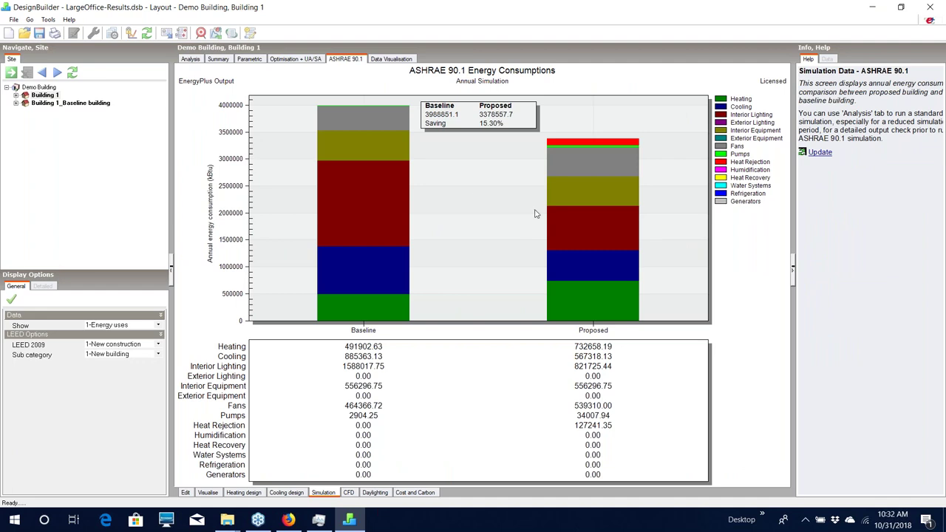
{"action": "left_click", "coordinate": [156, 353]}
{"action": "left_click", "coordinate": [157, 325]}
{"action": "left_click", "coordinate": [134, 344]}
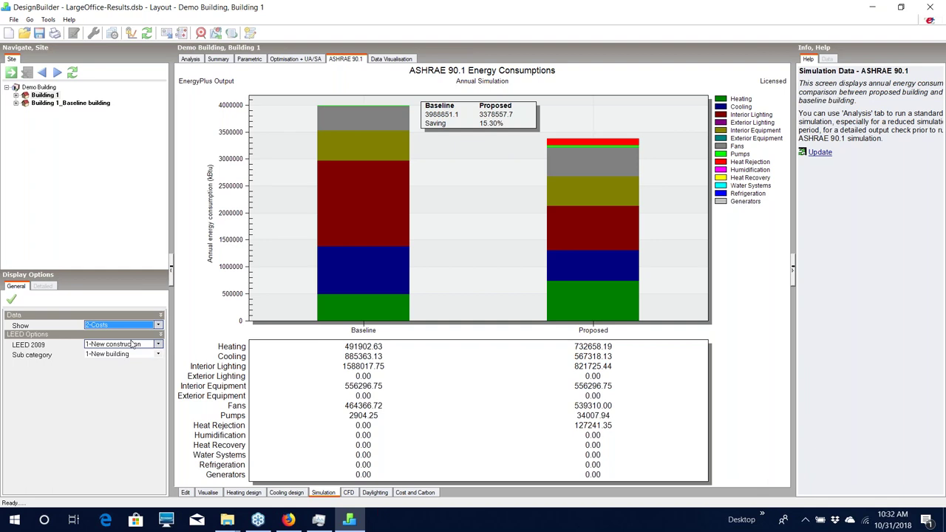
{"action": "left_click", "coordinate": [11, 299]}
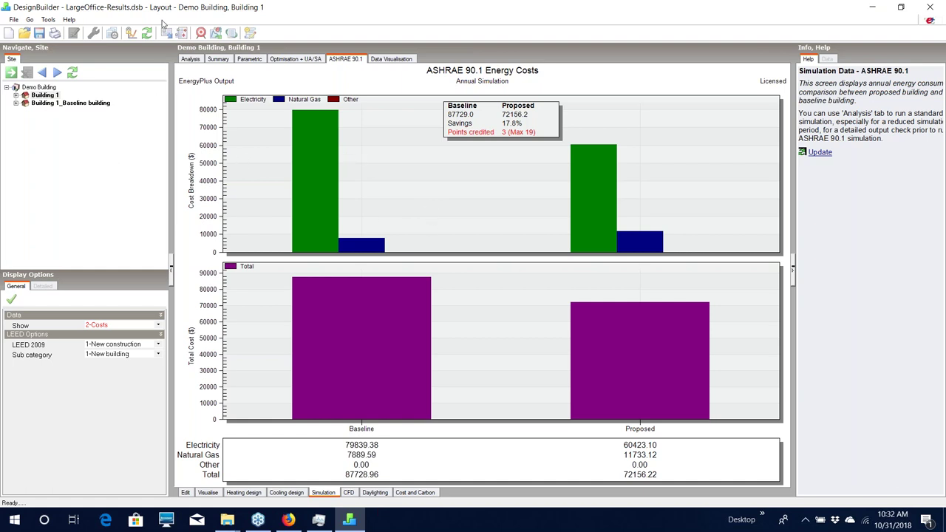
Review the site and source energy, conversion factors and building area in Building 1's simulation summary report.
{"action": "left_click", "coordinate": [219, 61]}
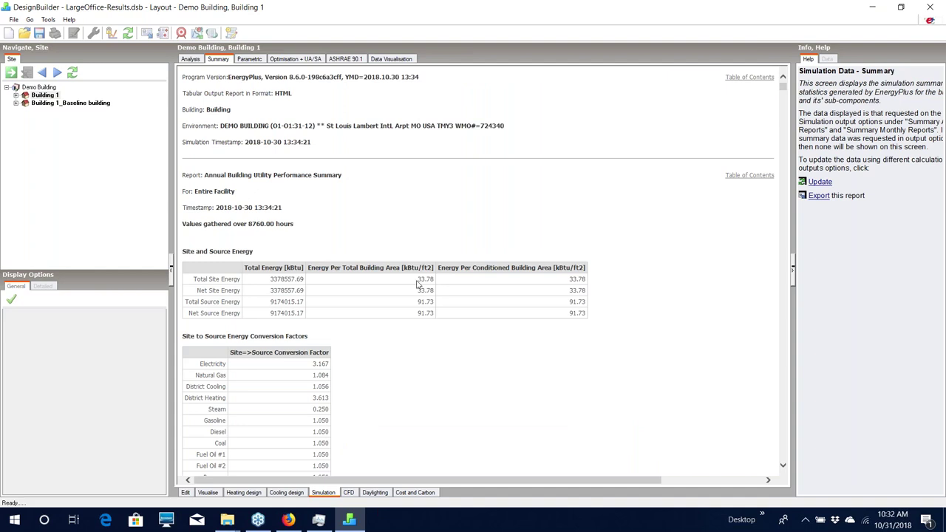
{"action": "scroll", "coordinate": [417, 285], "scroll_direction": "down", "scroll_amount": 3}
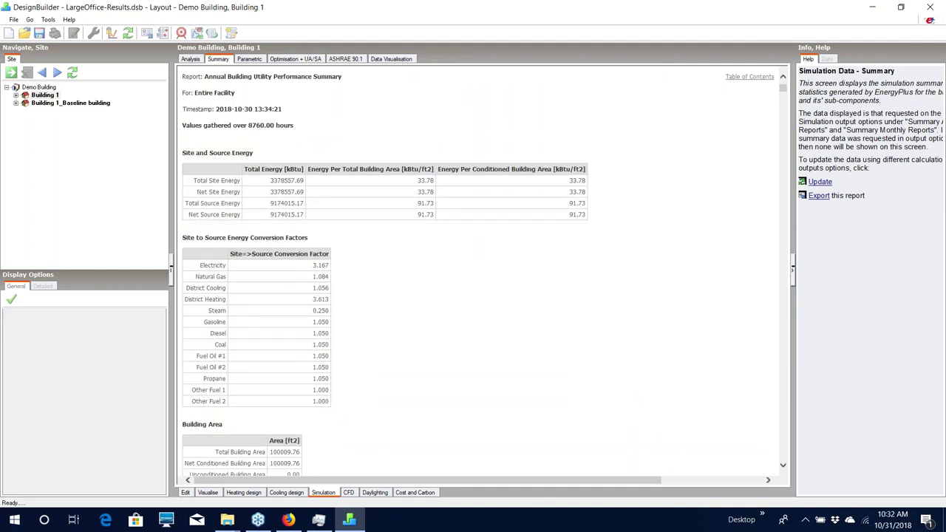
{"action": "scroll", "coordinate": [401, 169], "scroll_direction": "down", "scroll_amount": 5}
{"action": "scroll", "coordinate": [416, 223], "scroll_direction": "up", "scroll_amount": 3}
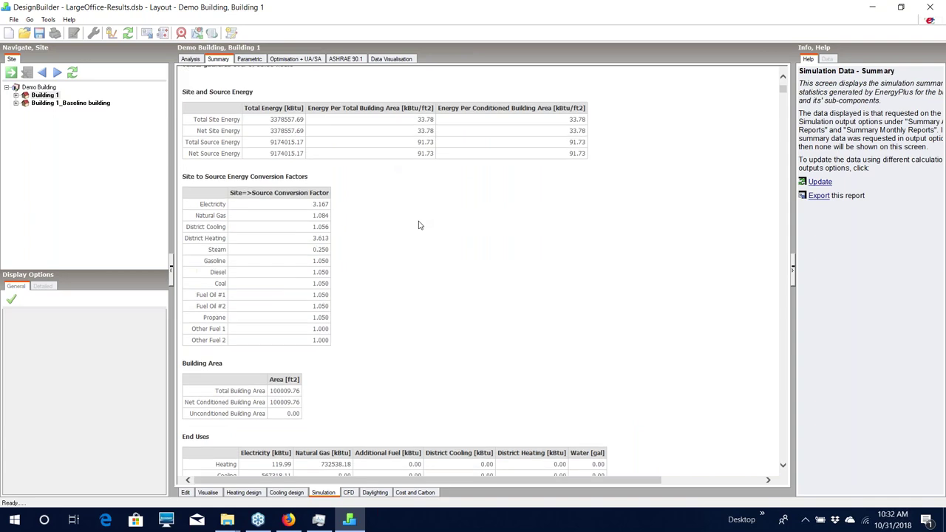
{"action": "scroll", "coordinate": [444, 237], "scroll_direction": "up", "scroll_amount": 3}
{"action": "scroll", "coordinate": [507, 253], "scroll_direction": "down", "scroll_amount": 8}
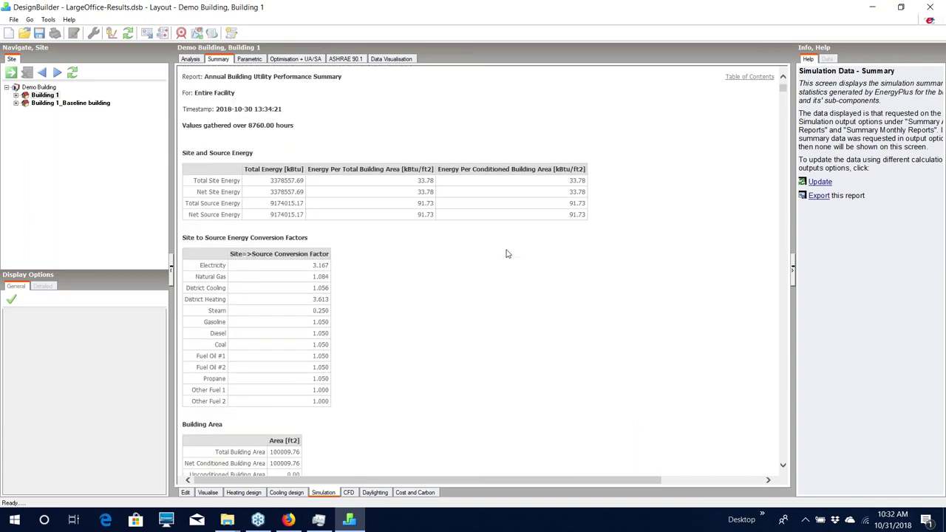
Examine the end uses, energy use by subcategory, utility use per floor area and electric loads in Building 1's annual performance summary.
{"action": "scroll", "coordinate": [531, 273], "scroll_direction": "down", "scroll_amount": 3}
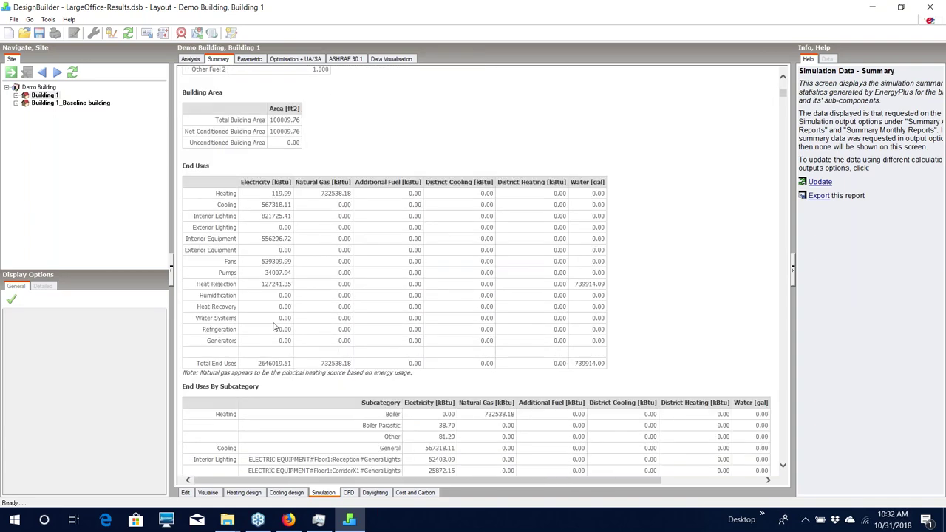
{"action": "scroll", "coordinate": [360, 275], "scroll_direction": "down", "scroll_amount": 4}
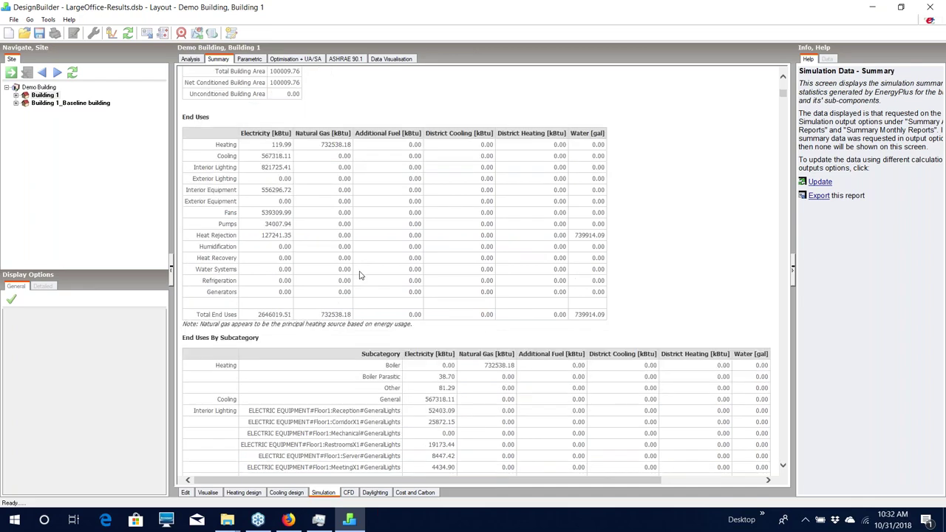
{"action": "scroll", "coordinate": [309, 346], "scroll_direction": "down", "scroll_amount": 4}
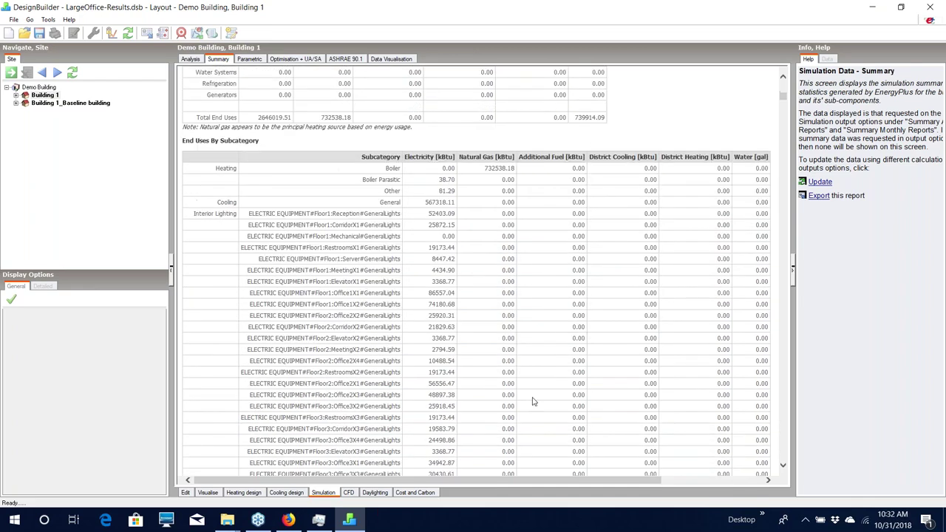
{"action": "scroll", "coordinate": [533, 401], "scroll_direction": "down", "scroll_amount": 10}
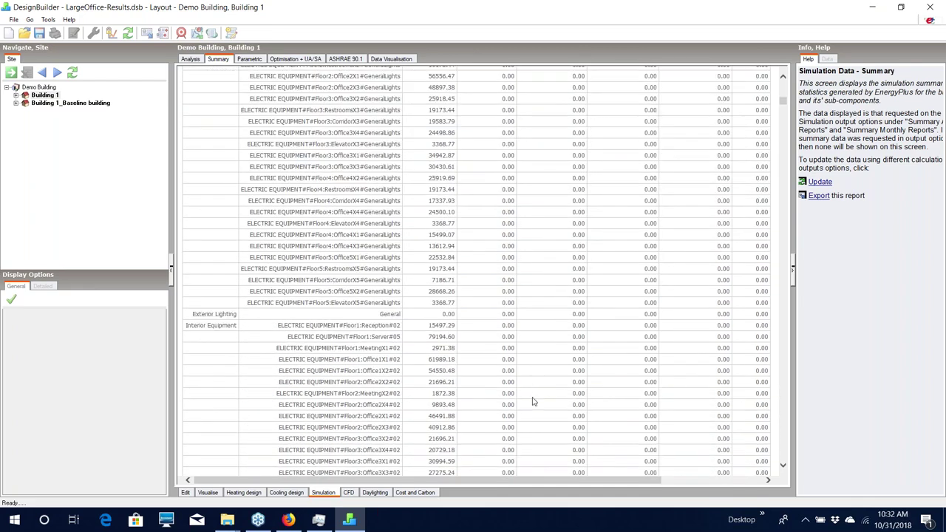
{"action": "scroll", "coordinate": [534, 401], "scroll_direction": "down", "scroll_amount": 20}
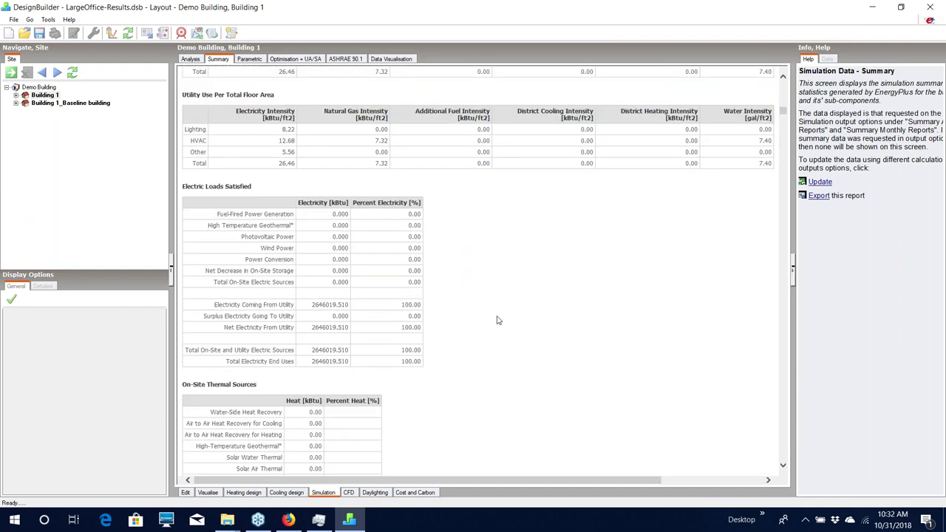
{"action": "scroll", "coordinate": [497, 320], "scroll_direction": "down", "scroll_amount": 11}
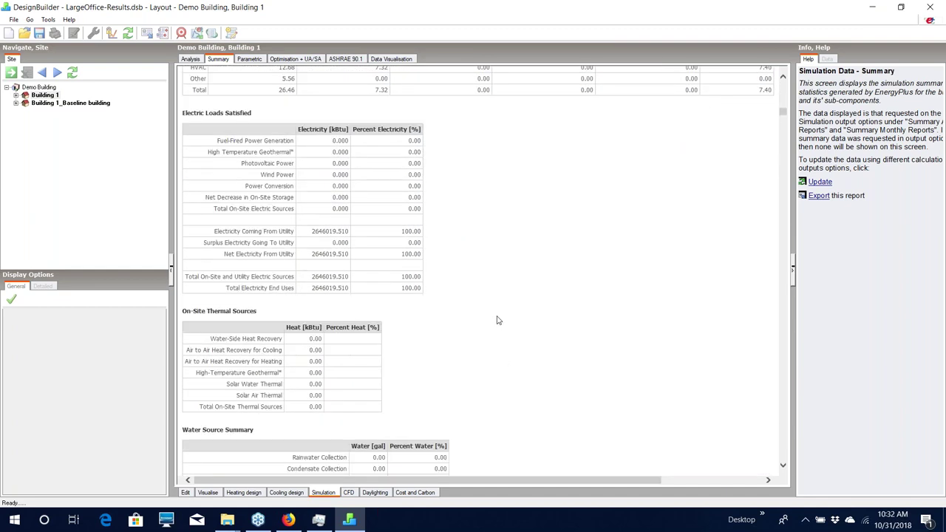
{"action": "scroll", "coordinate": [497, 320], "scroll_direction": "down", "scroll_amount": 11}
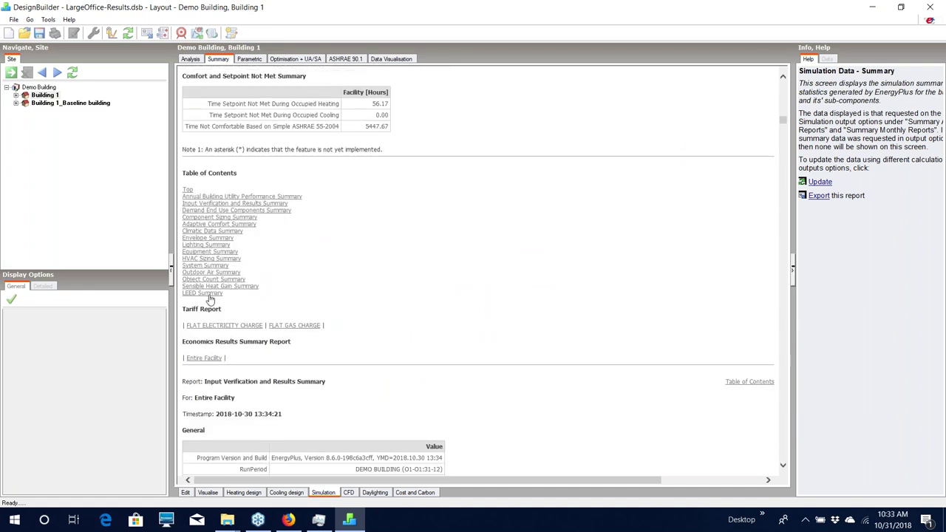
Review the report's LEED Summary, covering space usage, unmet hours, energy rates, performance rating compliance, energy costs and end-use percentages.
{"action": "left_click", "coordinate": [202, 294]}
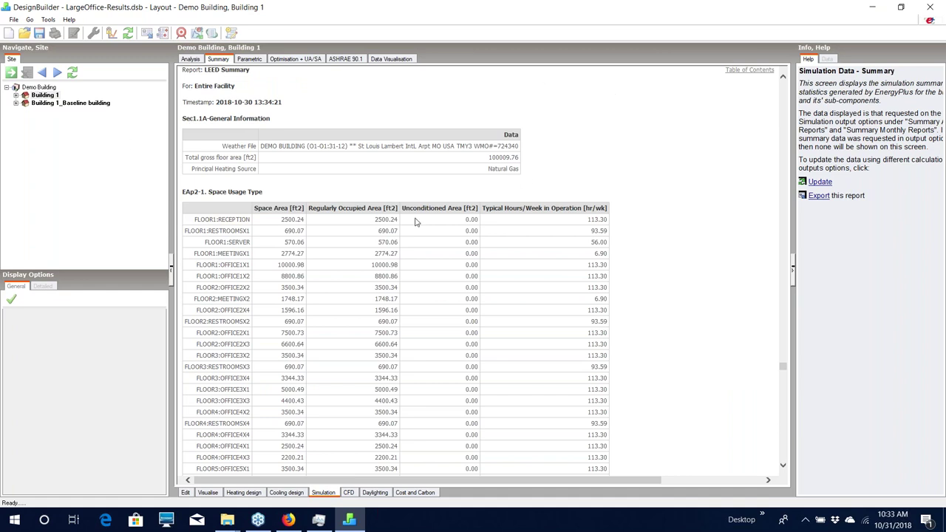
{"action": "scroll", "coordinate": [416, 222], "scroll_direction": "down", "scroll_amount": 4}
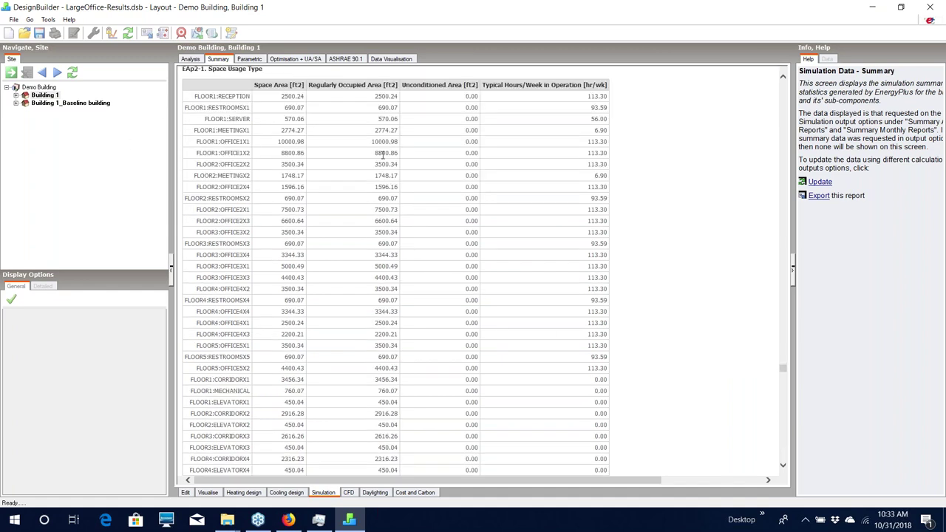
{"action": "scroll", "coordinate": [435, 325], "scroll_direction": "down", "scroll_amount": 12}
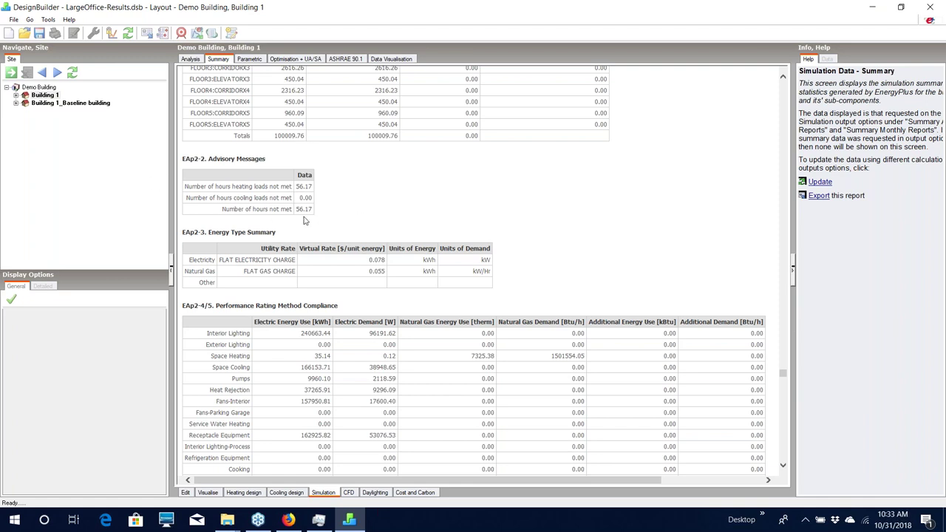
{"action": "scroll", "coordinate": [479, 332], "scroll_direction": "down", "scroll_amount": 10}
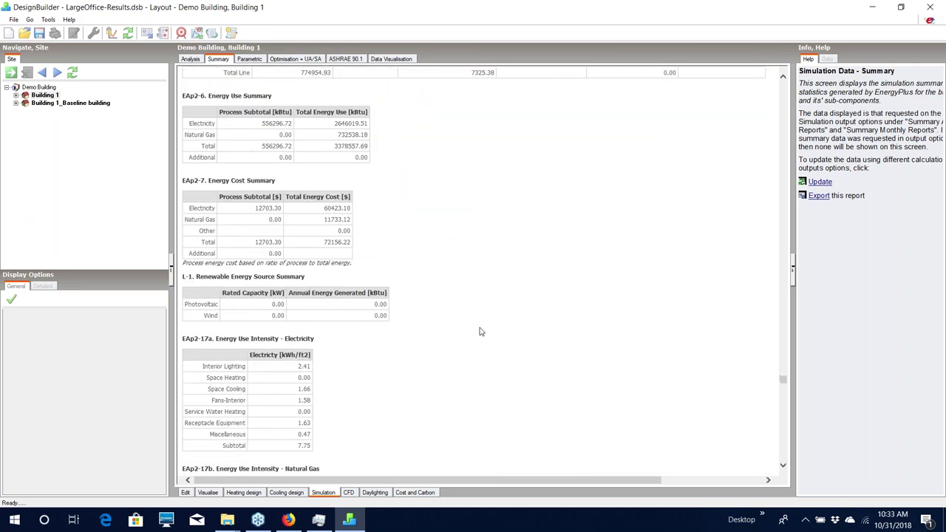
{"action": "scroll", "coordinate": [479, 332], "scroll_direction": "down", "scroll_amount": 8}
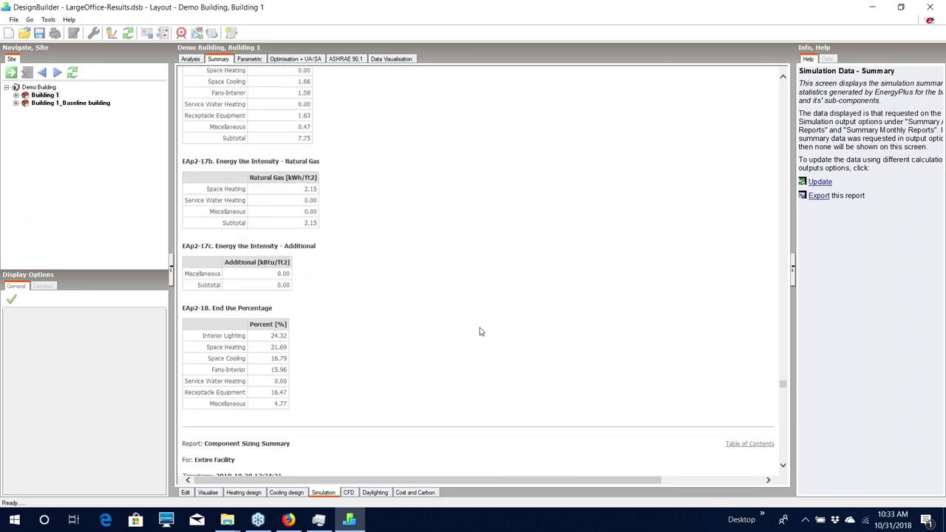
{"action": "scroll", "coordinate": [479, 332], "scroll_direction": "up", "scroll_amount": 8}
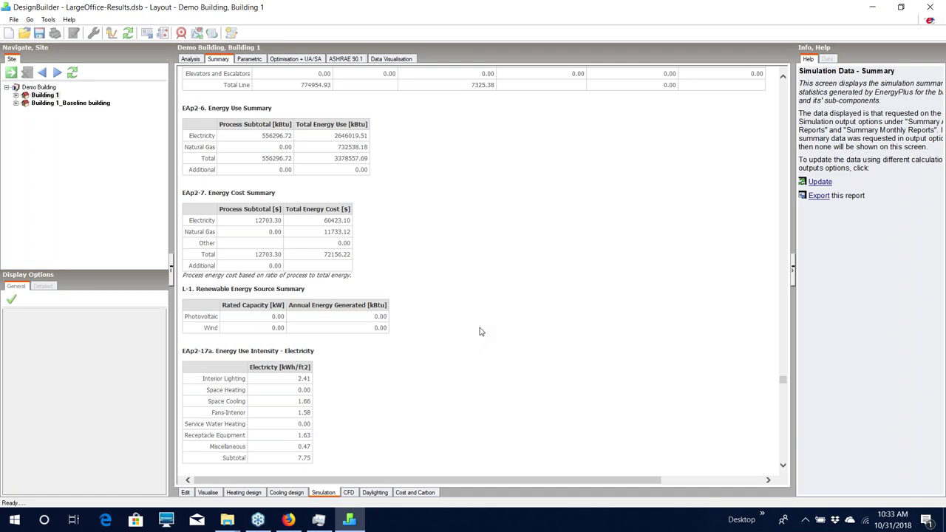
{"action": "scroll", "coordinate": [479, 331], "scroll_direction": "up", "scroll_amount": 1}
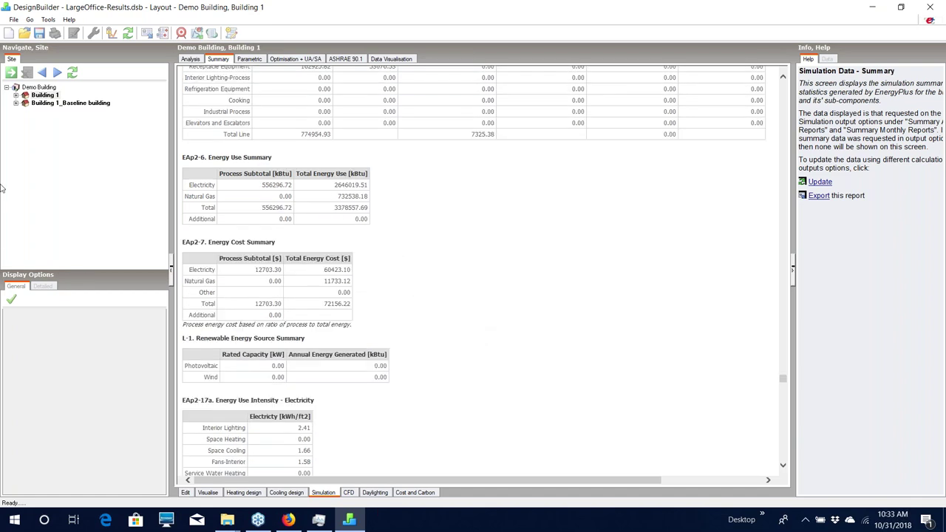
Prepare the LEPORT submission from the ASHRAE 90.1 results, skipping savedInfo.idf where source and destination file names match.
{"action": "left_click", "coordinate": [347, 59]}
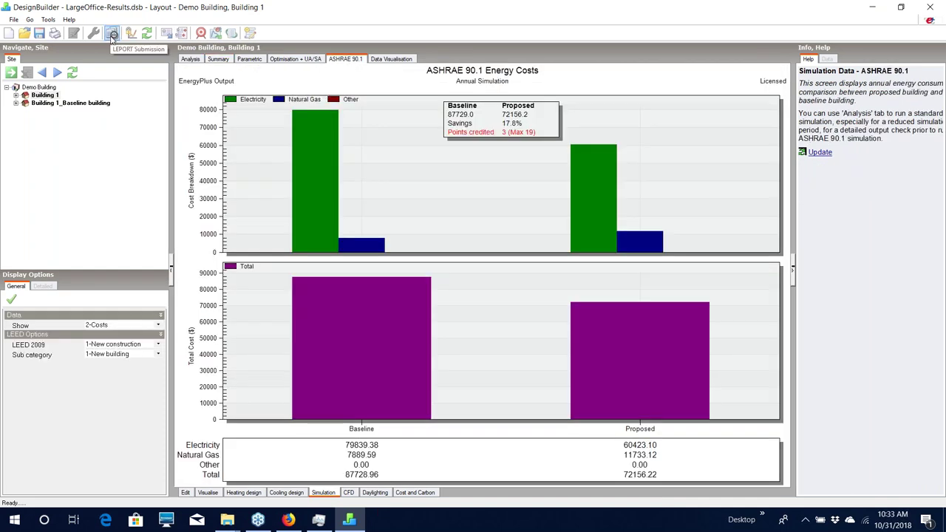
{"action": "left_click", "coordinate": [112, 35]}
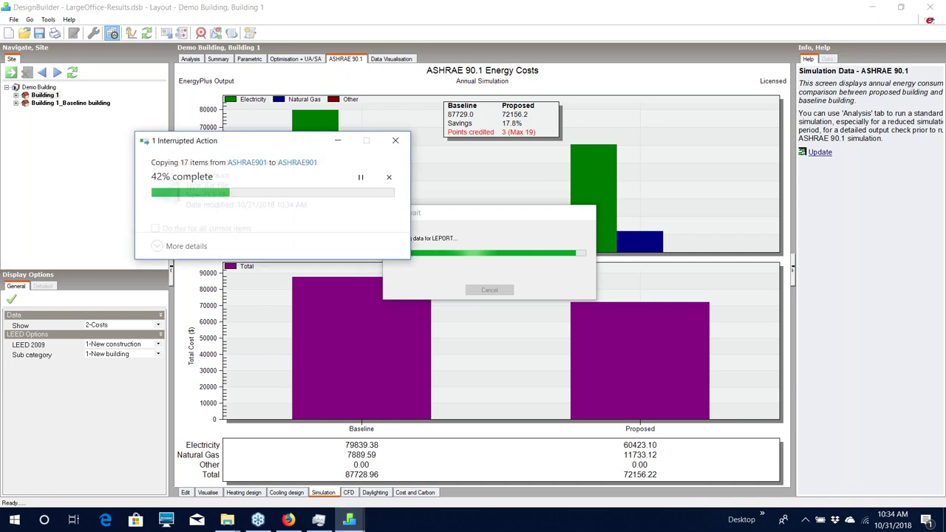
{"action": "left_click", "coordinate": [318, 249]}
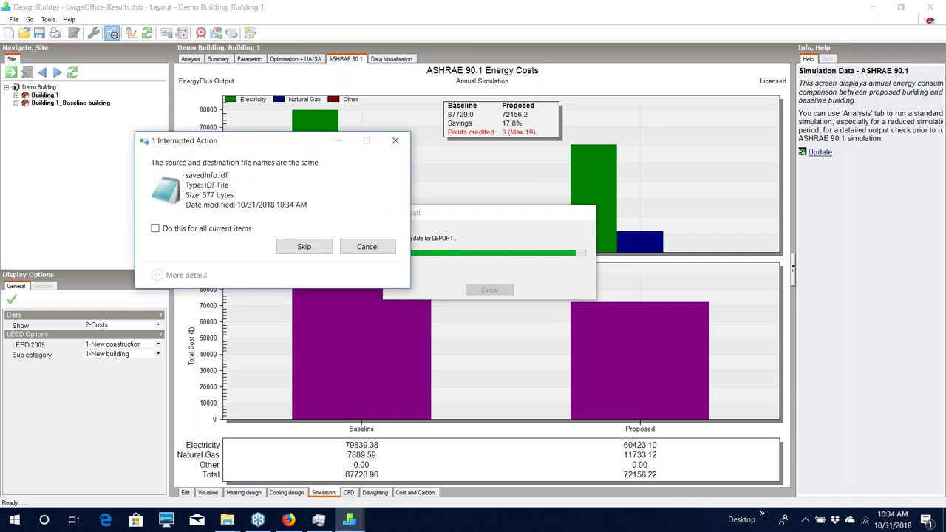
{"action": "left_click", "coordinate": [304, 246]}
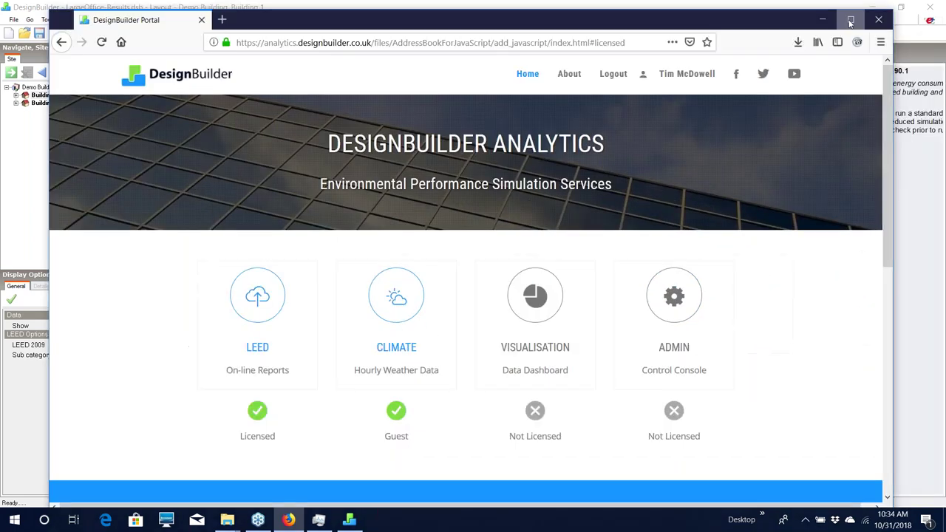
Maximize the DesignBuilder Analytics web portal and open the LEED 2009 simulation results upload page from its LEED online reports.
{"action": "left_click", "coordinate": [851, 20]}
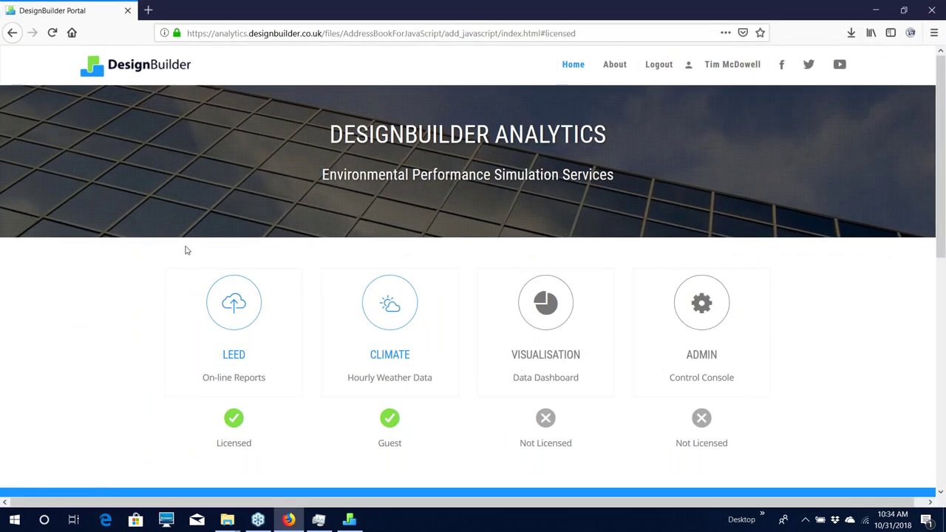
{"action": "left_click", "coordinate": [238, 315]}
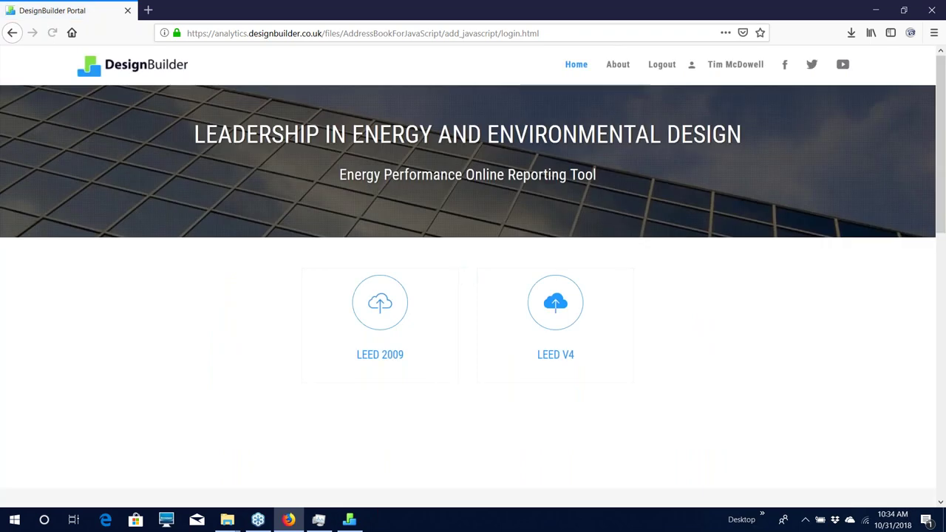
{"action": "left_click", "coordinate": [378, 303]}
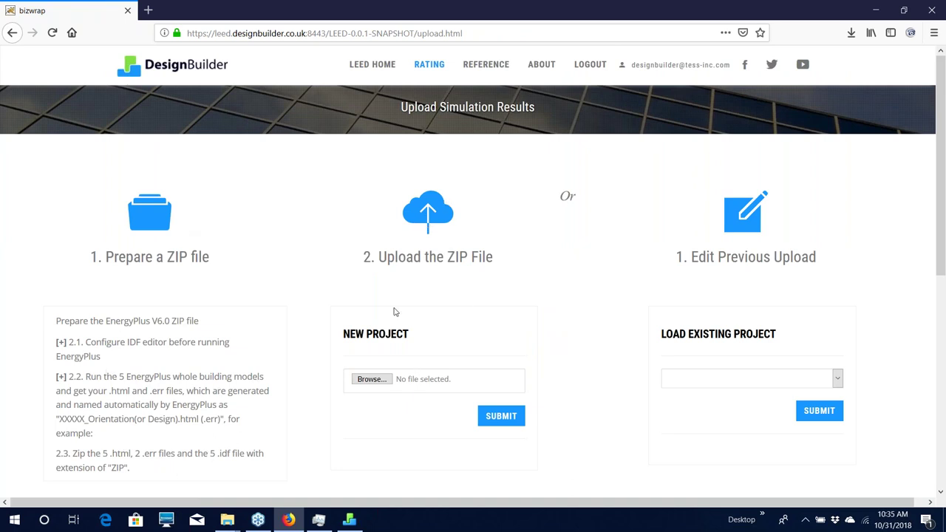
Choose LargeOffice-Results.zip from the ASHRAE901 folder as the upload file for a new project.
{"action": "left_click", "coordinate": [368, 381]}
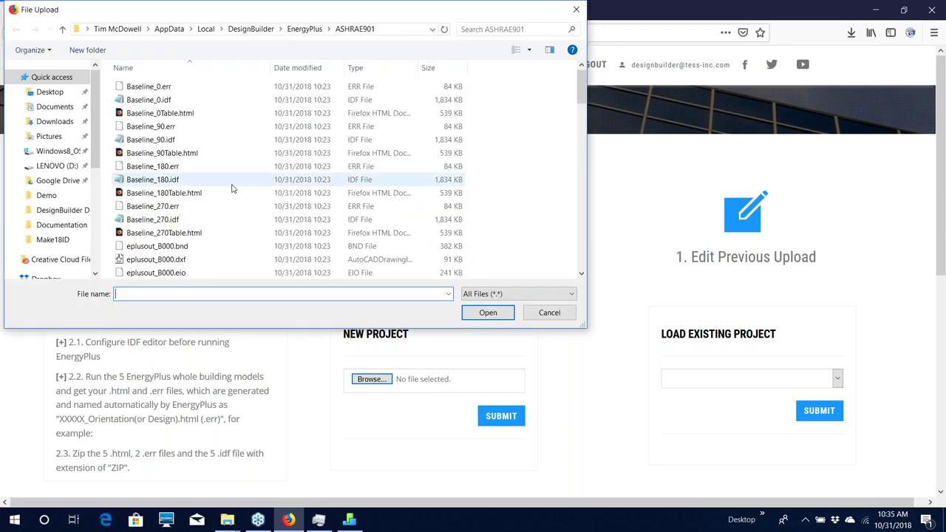
{"action": "scroll", "coordinate": [231, 188], "scroll_direction": "down", "scroll_amount": 12}
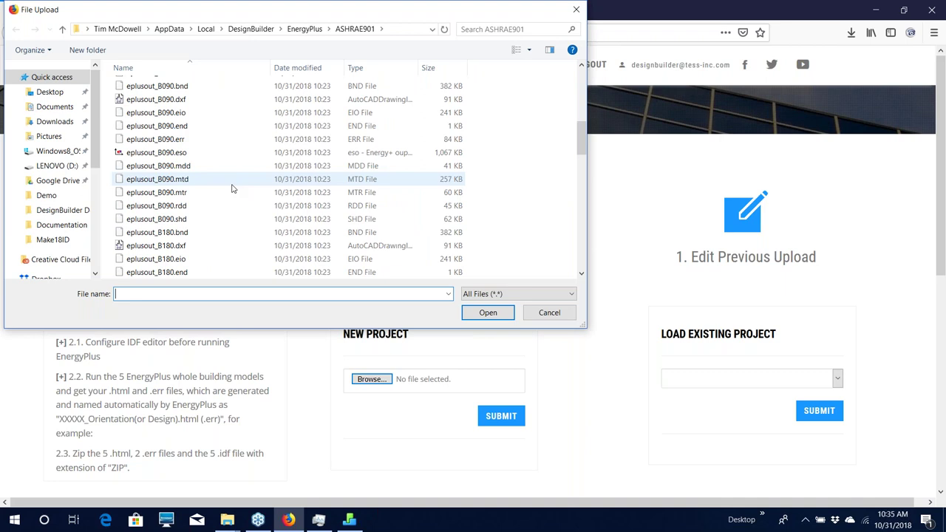
{"action": "left_click_drag", "start_coordinate": [583, 184], "coordinate": [583, 269]}
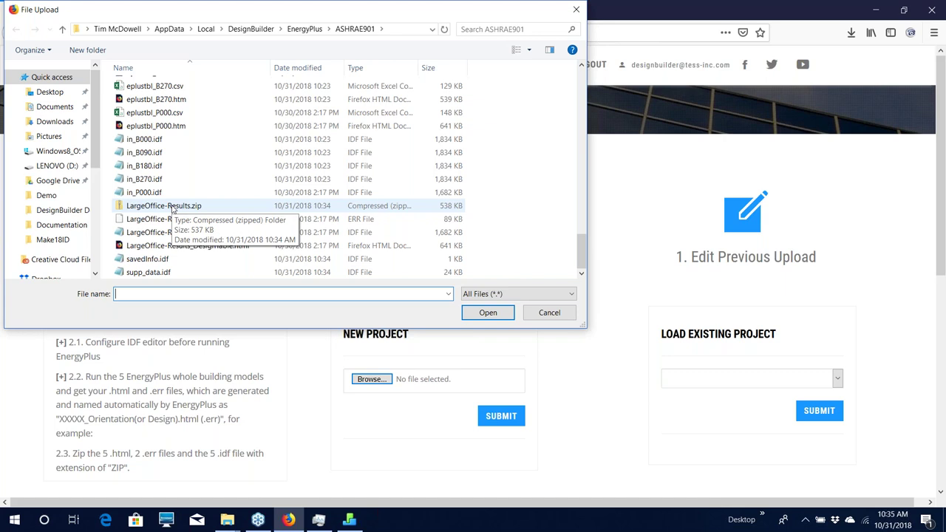
{"action": "left_click", "coordinate": [172, 210]}
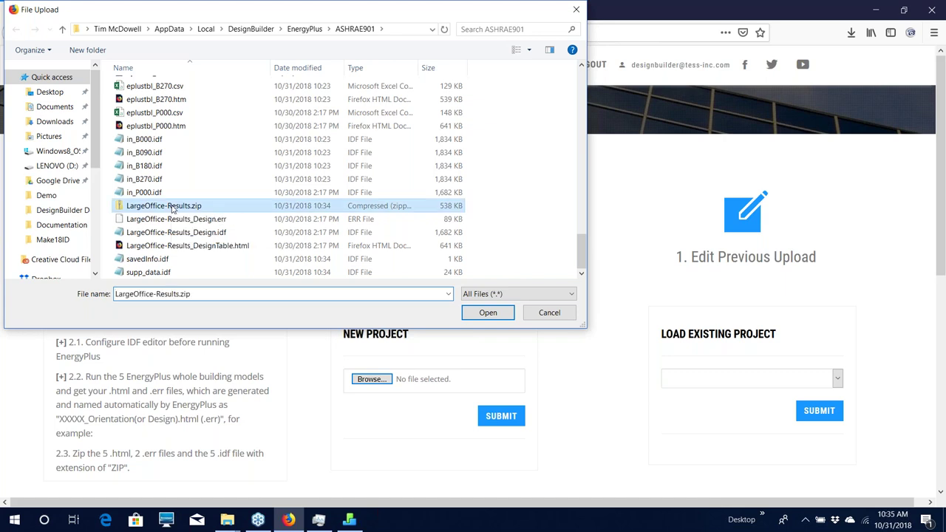
{"action": "left_click", "coordinate": [476, 317]}
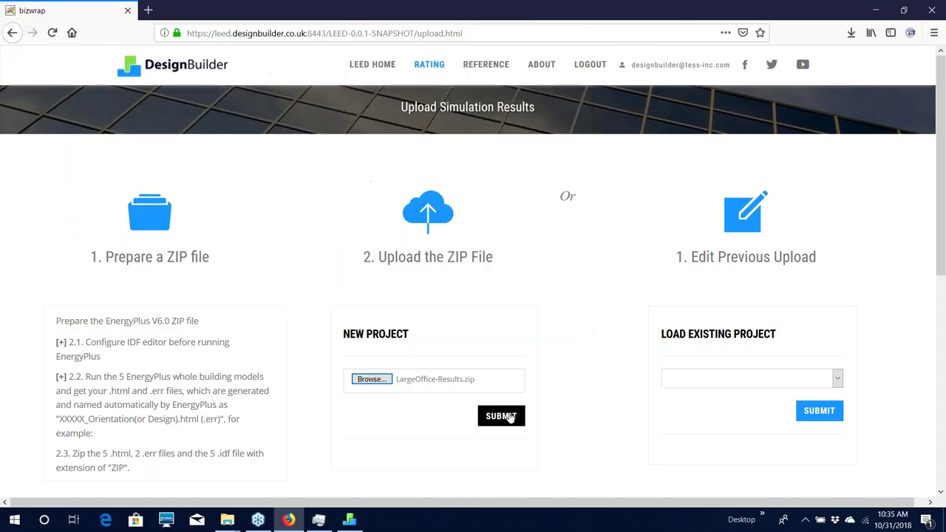
Load the existing project LargeOfficeResults from the previous uploads.
{"action": "left_click", "coordinate": [838, 379]}
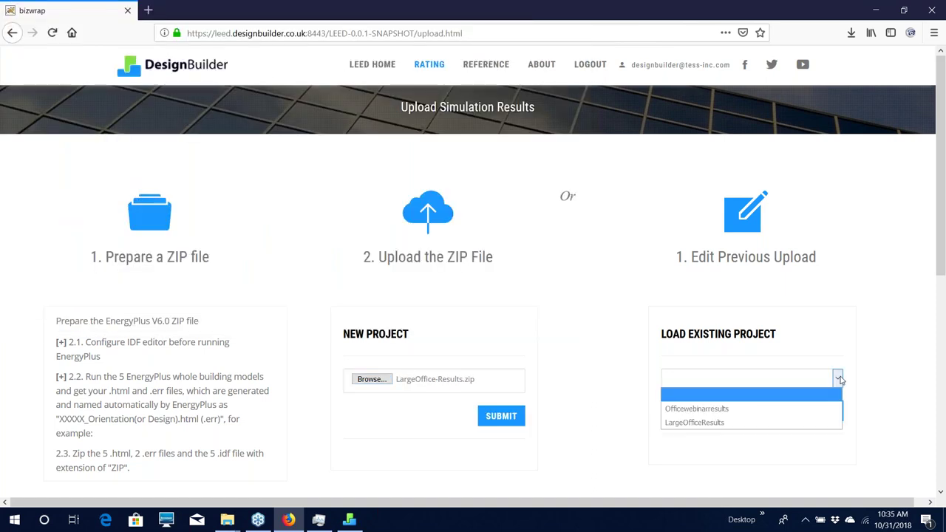
{"action": "left_click", "coordinate": [821, 422]}
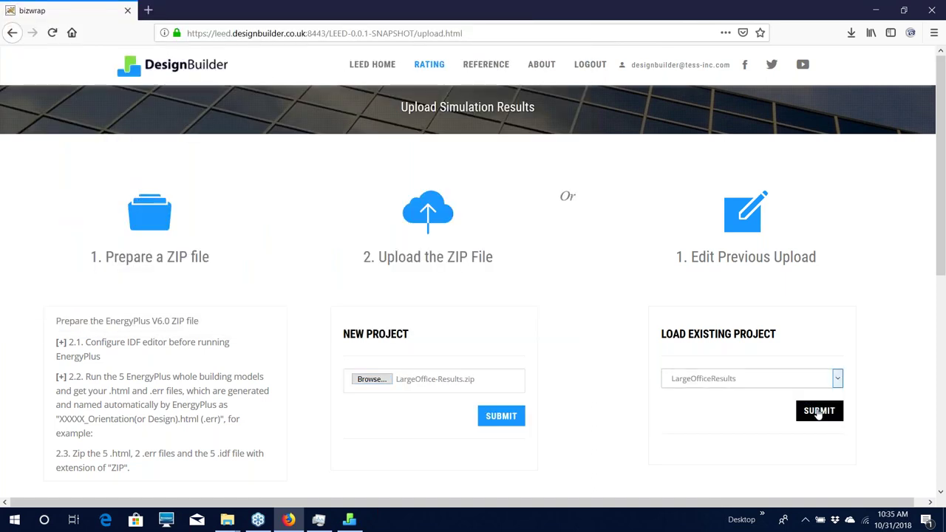
{"action": "left_click", "coordinate": [819, 411]}
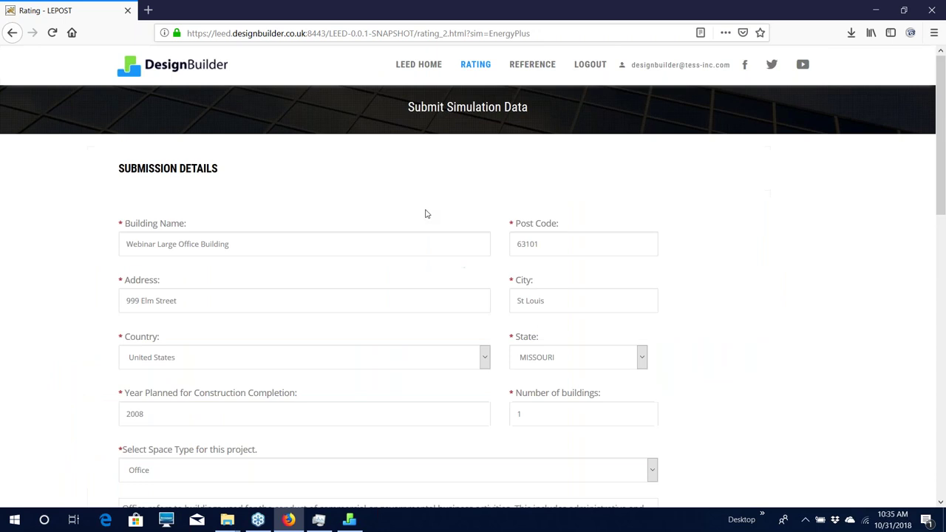
Review the submission details, including building location, space type, operating data, ENERGY STAR target, weather file, floor areas and utility prices.
{"action": "scroll", "coordinate": [425, 213], "scroll_direction": "down", "scroll_amount": 2}
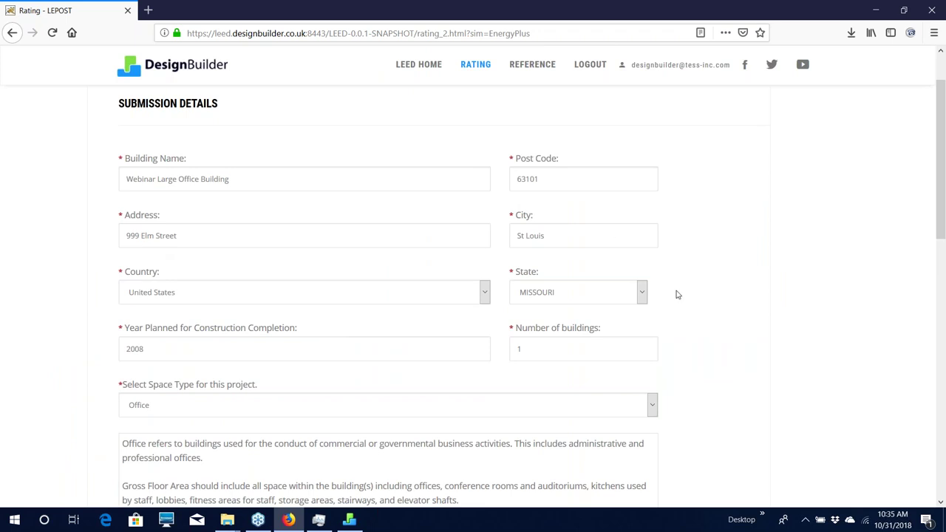
{"action": "scroll", "coordinate": [676, 295], "scroll_direction": "down", "scroll_amount": 2}
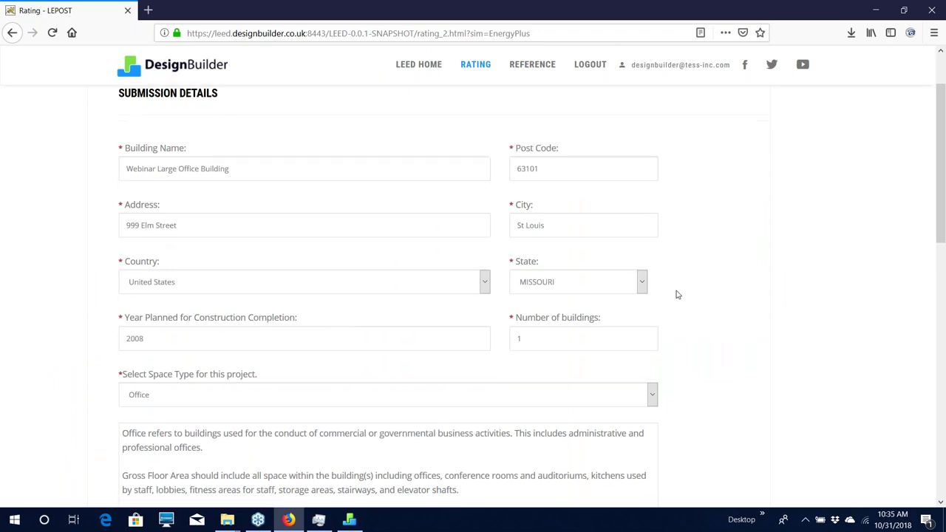
{"action": "scroll", "coordinate": [677, 295], "scroll_direction": "down", "scroll_amount": 3}
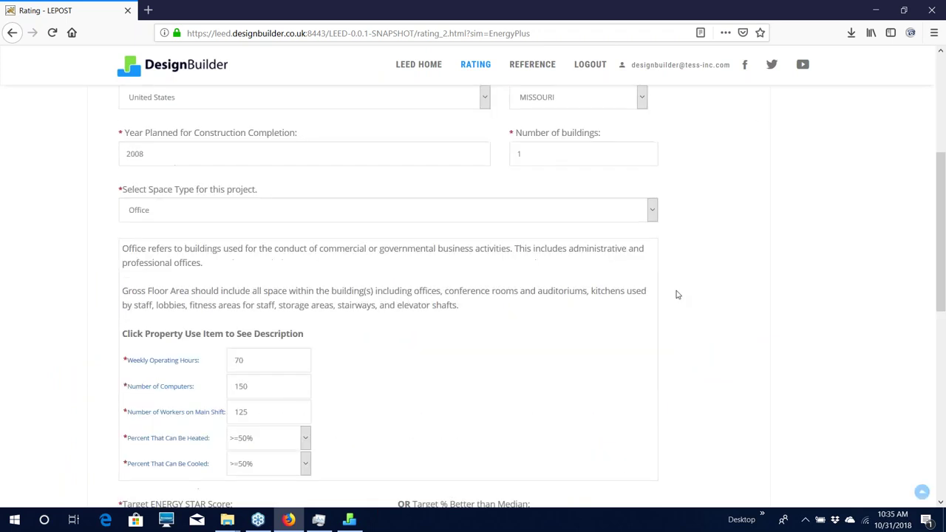
{"action": "scroll", "coordinate": [676, 294], "scroll_direction": "down", "scroll_amount": 2}
{"action": "scroll", "coordinate": [677, 295], "scroll_direction": "down", "scroll_amount": 6}
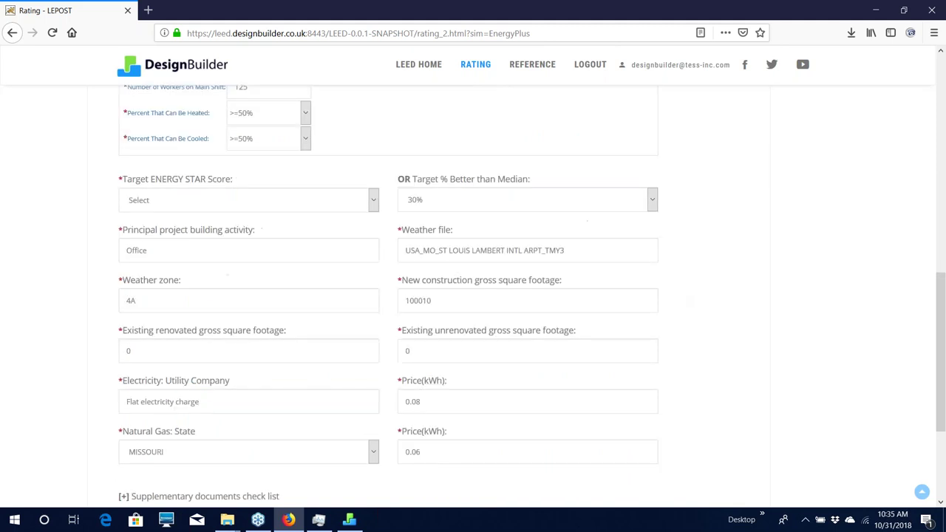
{"action": "scroll", "coordinate": [676, 295], "scroll_direction": "down", "scroll_amount": 1}
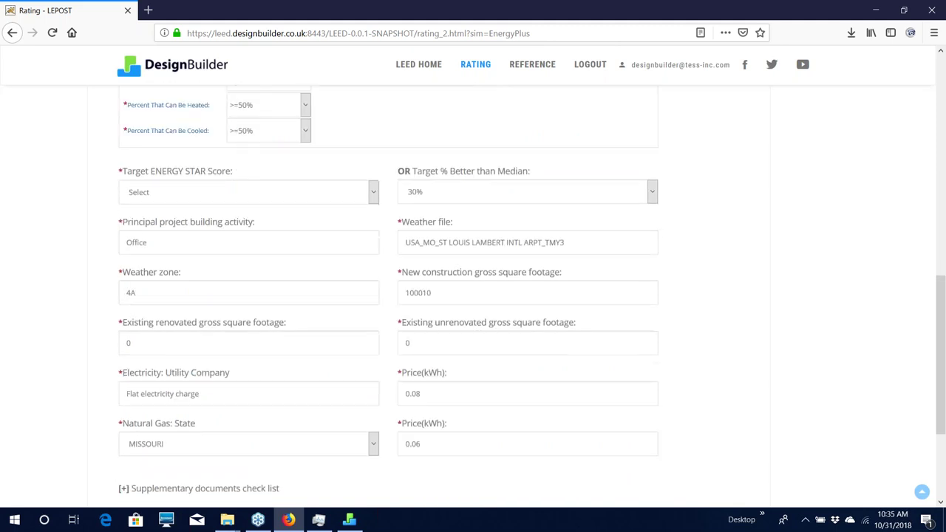
{"action": "scroll", "coordinate": [498, 377], "scroll_direction": "down", "scroll_amount": 3}
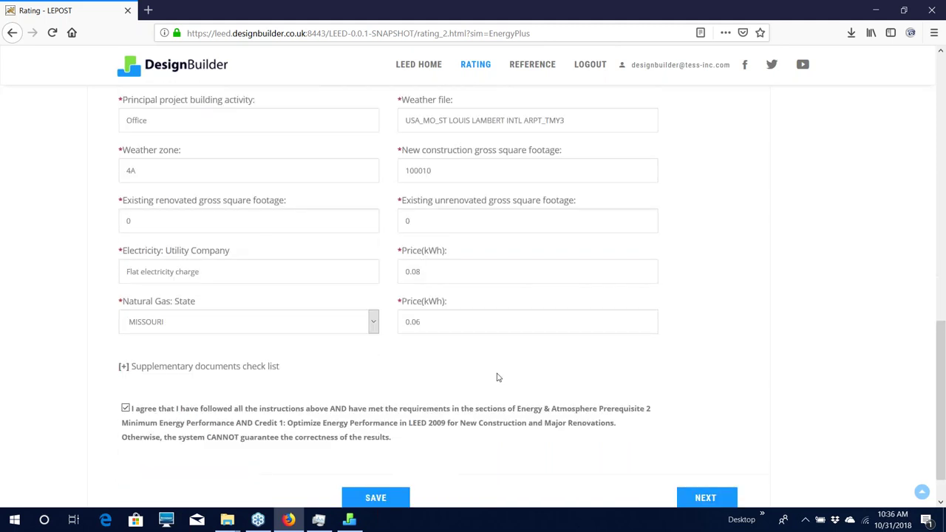
Submit the project details to proceed to the results page and open the Table 1-4 form.
{"action": "scroll", "coordinate": [497, 377], "scroll_direction": "down", "scroll_amount": 1}
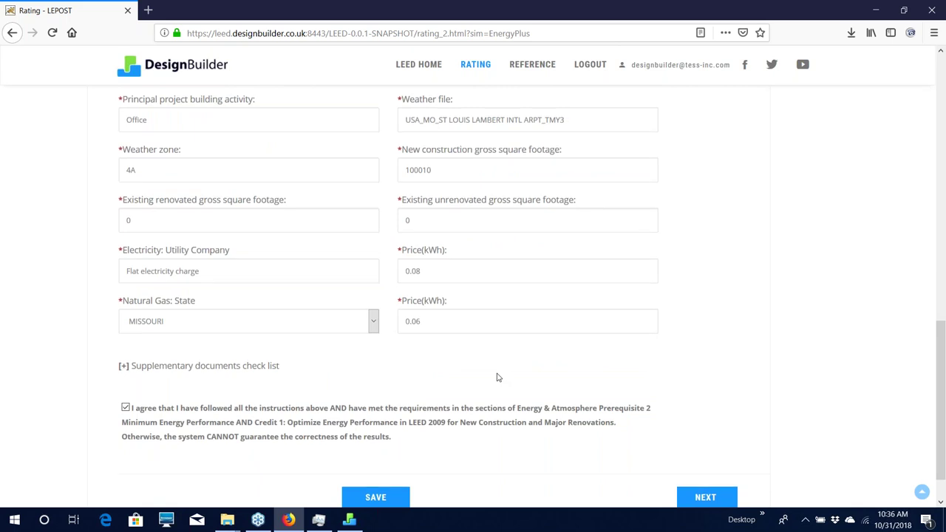
{"action": "scroll", "coordinate": [497, 377], "scroll_direction": "down", "scroll_amount": 1}
{"action": "left_click", "coordinate": [709, 451]}
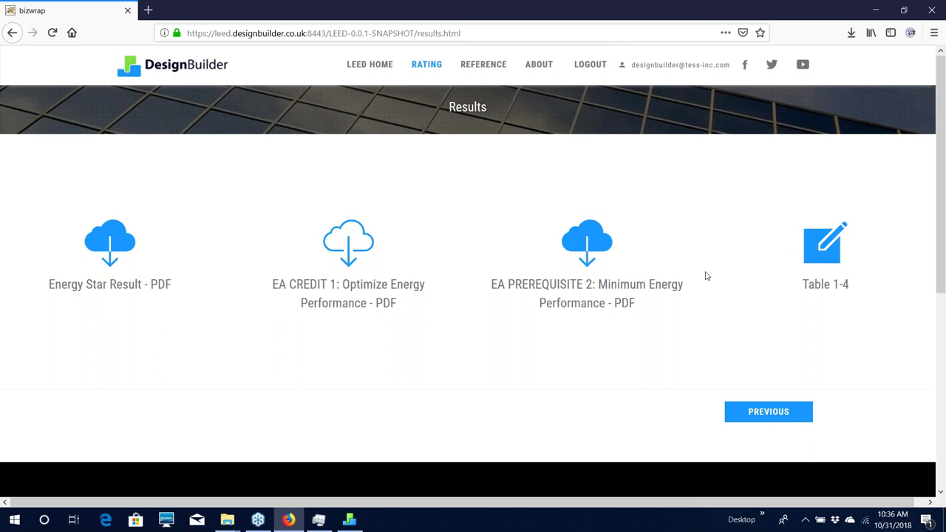
{"action": "left_click", "coordinate": [822, 250]}
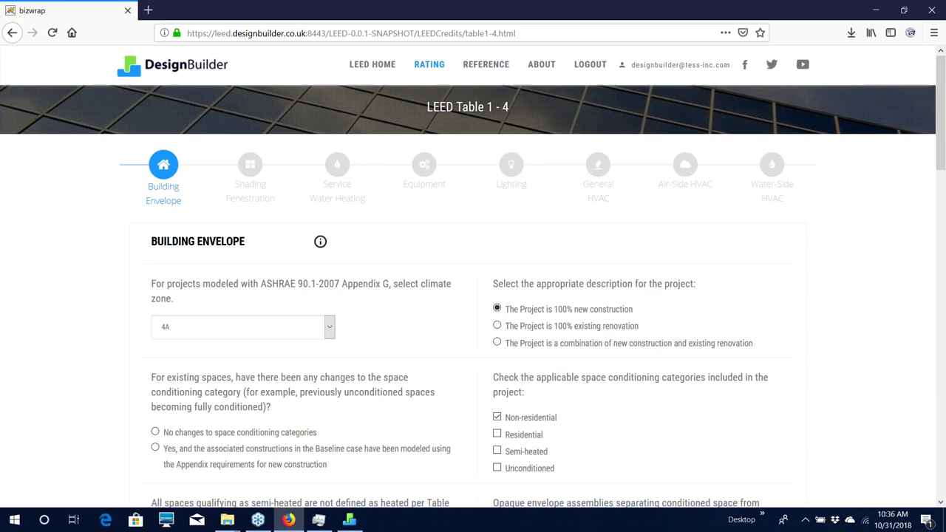
Generate the prerequisite report from the Building Envelope section of Table 1-4 and open LEEDCredit.xls in Microsoft Excel.
{"action": "scroll", "coordinate": [317, 246], "scroll_direction": "down", "scroll_amount": 2}
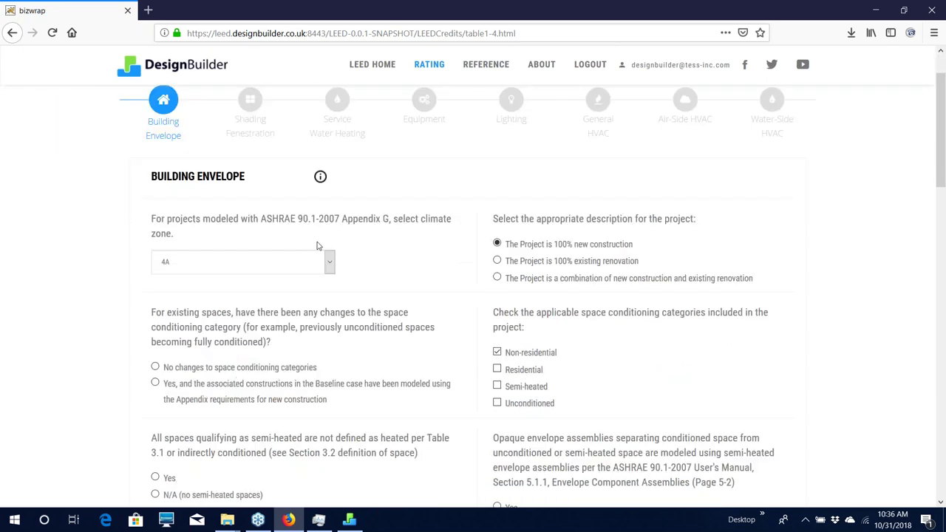
{"action": "scroll", "coordinate": [656, 348], "scroll_direction": "down", "scroll_amount": 1}
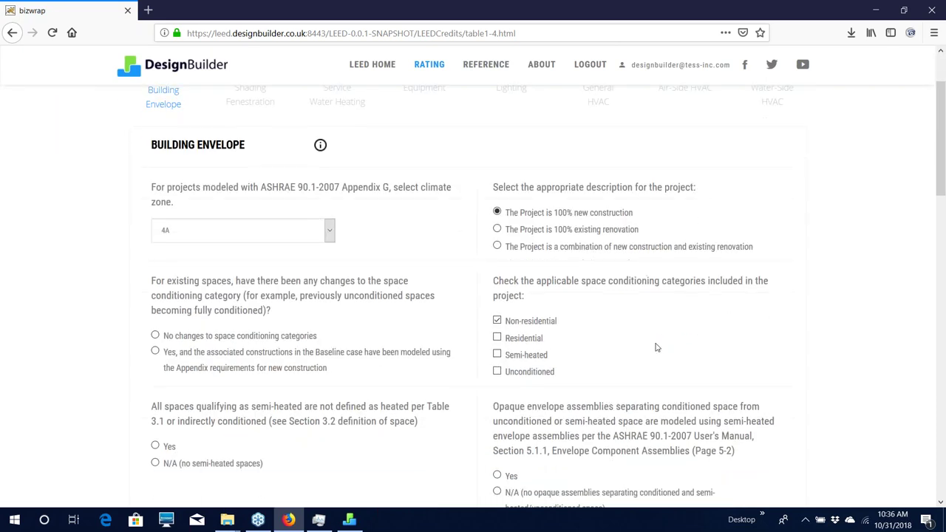
{"action": "scroll", "coordinate": [656, 348], "scroll_direction": "down", "scroll_amount": 10}
{"action": "scroll", "coordinate": [813, 384], "scroll_direction": "down", "scroll_amount": 14}
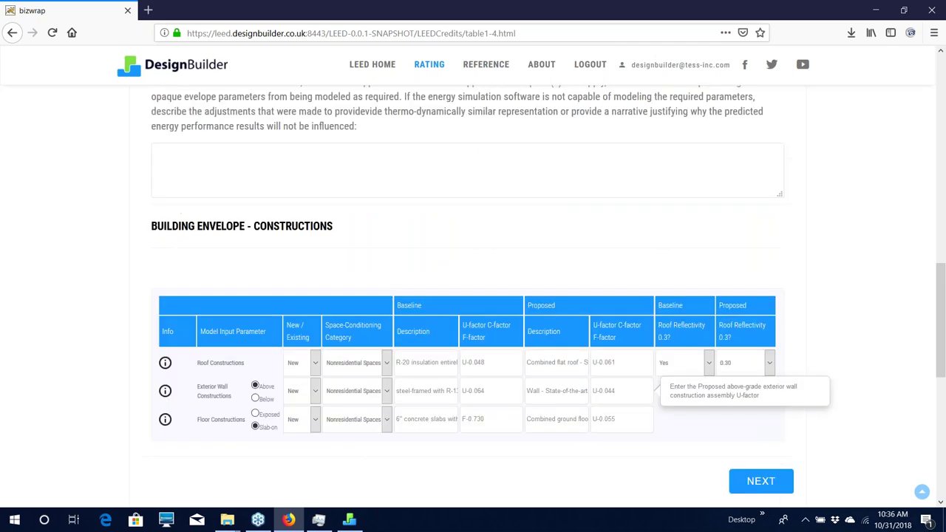
{"action": "left_click", "coordinate": [744, 352]}
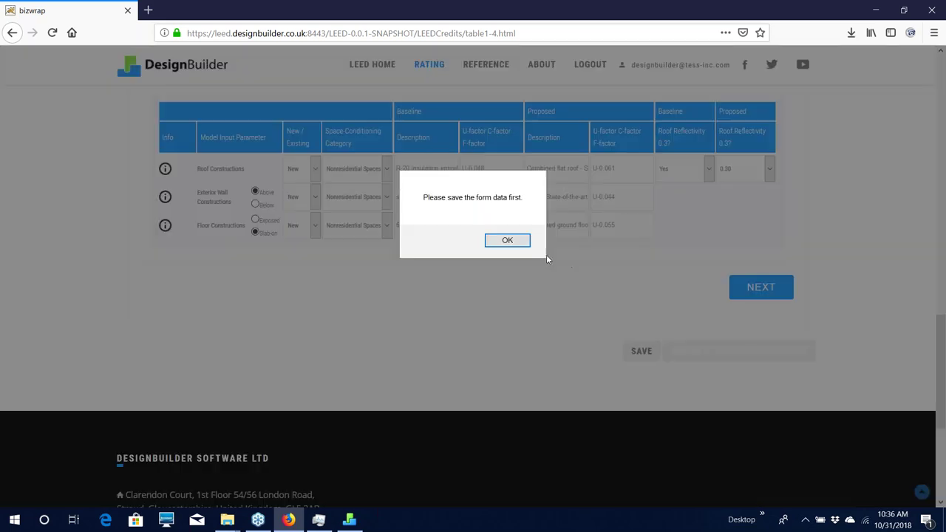
{"action": "left_click", "coordinate": [507, 241]}
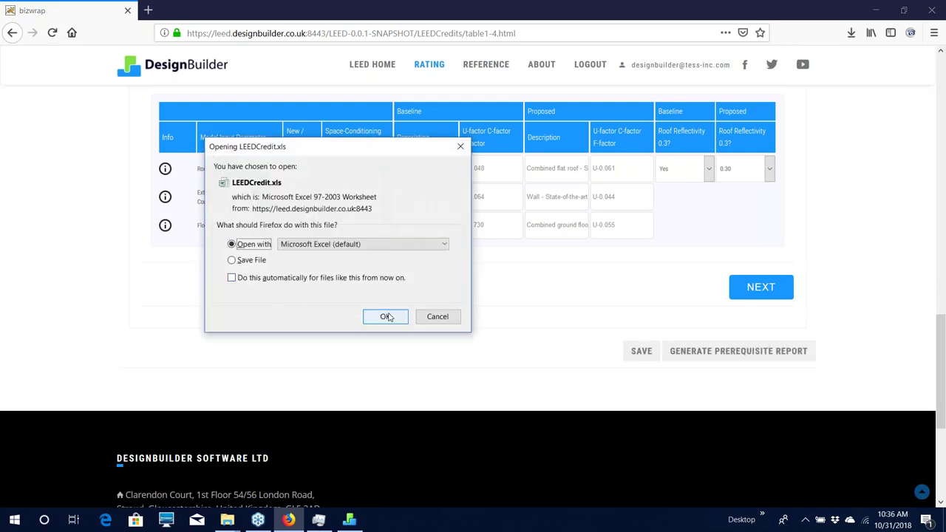
{"action": "left_click", "coordinate": [393, 318]}
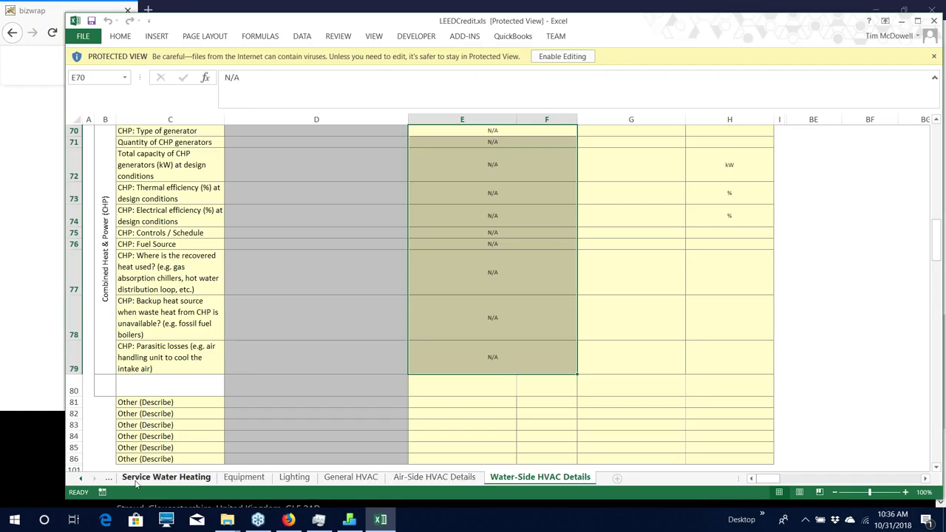
Examine the Opaque Envelope worksheet of the report, including its requirements and the baseline and proposed constructions.
{"action": "left_click", "coordinate": [81, 478]}
{"action": "left_click", "coordinate": [81, 478]}
{"action": "left_click", "coordinate": [81, 478]}
{"action": "left_click", "coordinate": [201, 479]}
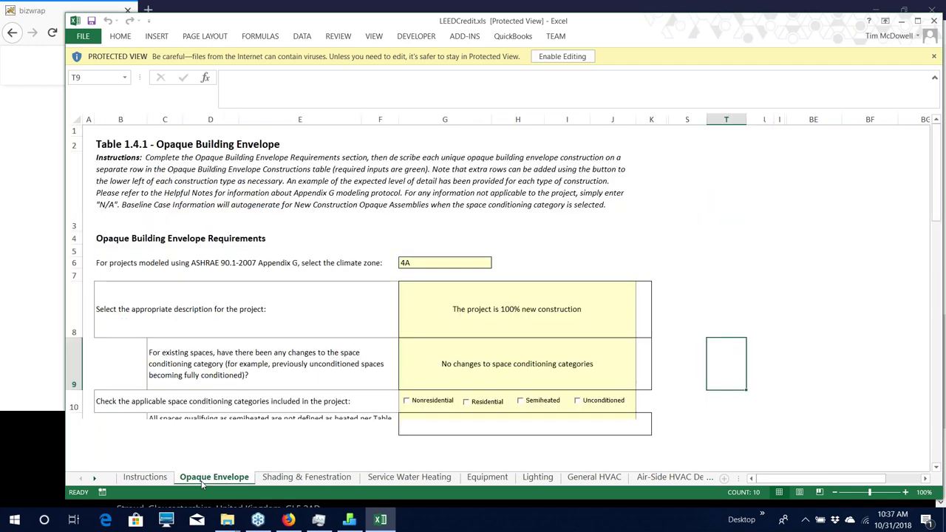
{"action": "scroll", "coordinate": [598, 268], "scroll_direction": "down", "scroll_amount": 1}
{"action": "scroll", "coordinate": [599, 268], "scroll_direction": "down", "scroll_amount": 8}
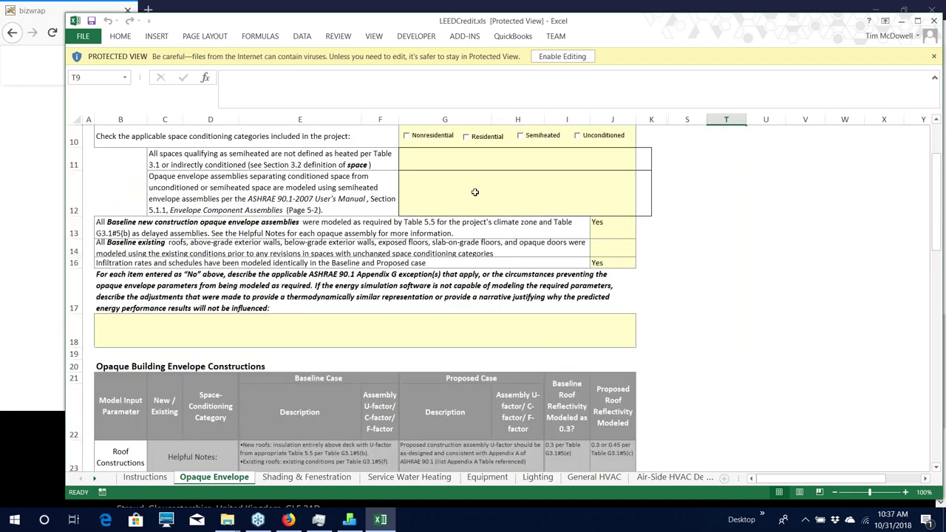
{"action": "scroll", "coordinate": [475, 192], "scroll_direction": "down", "scroll_amount": 3}
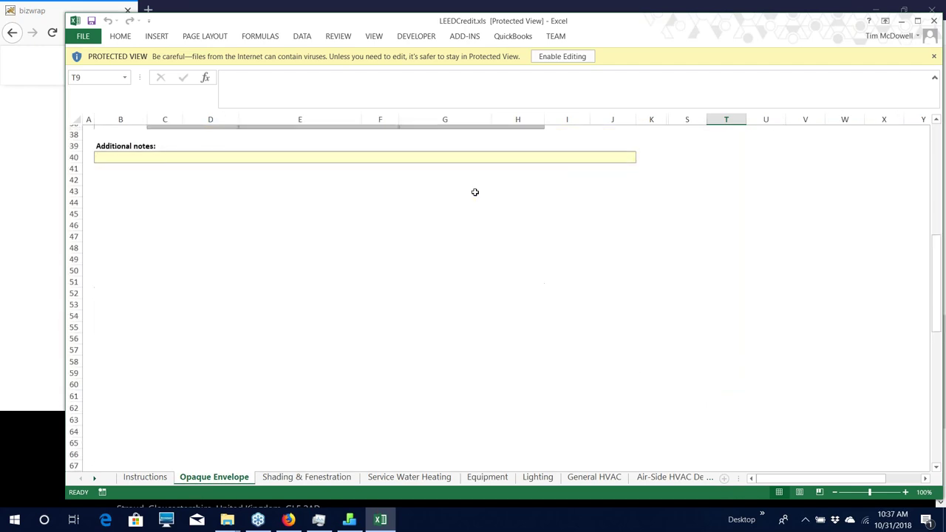
{"action": "scroll", "coordinate": [475, 192], "scroll_direction": "up", "scroll_amount": 4}
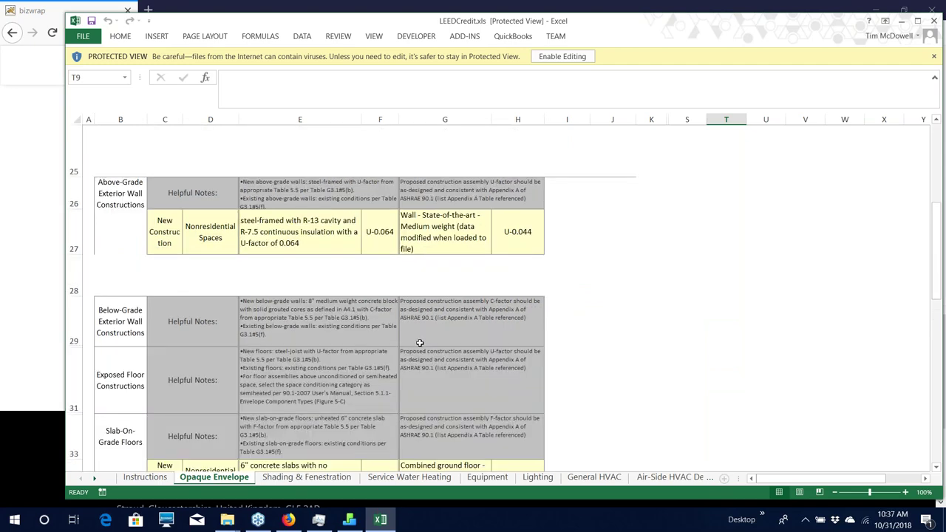
Check the fenestration, shading and orientation tables on the Shading & Fenestration worksheet, and close the report and the browser.
{"action": "left_click", "coordinate": [320, 479]}
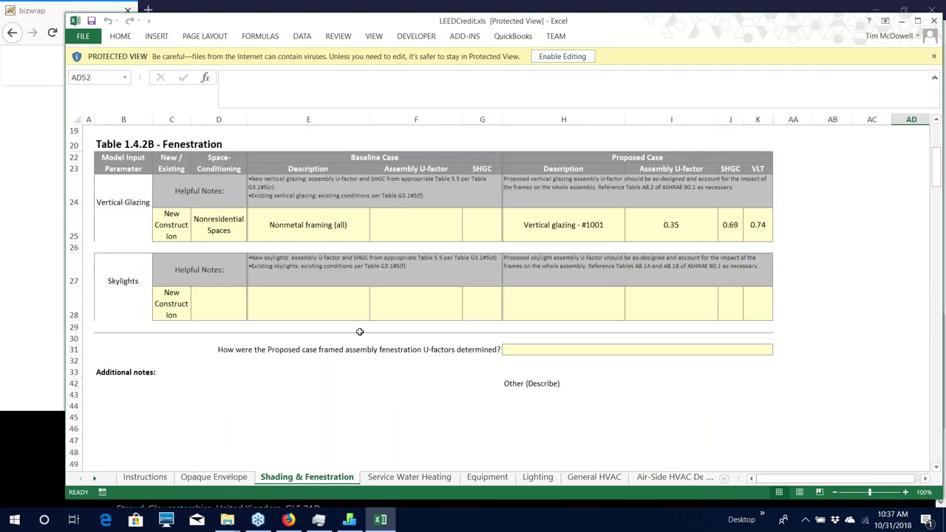
{"action": "scroll", "coordinate": [359, 332], "scroll_direction": "up", "scroll_amount": 2}
{"action": "scroll", "coordinate": [360, 332], "scroll_direction": "up", "scroll_amount": 5}
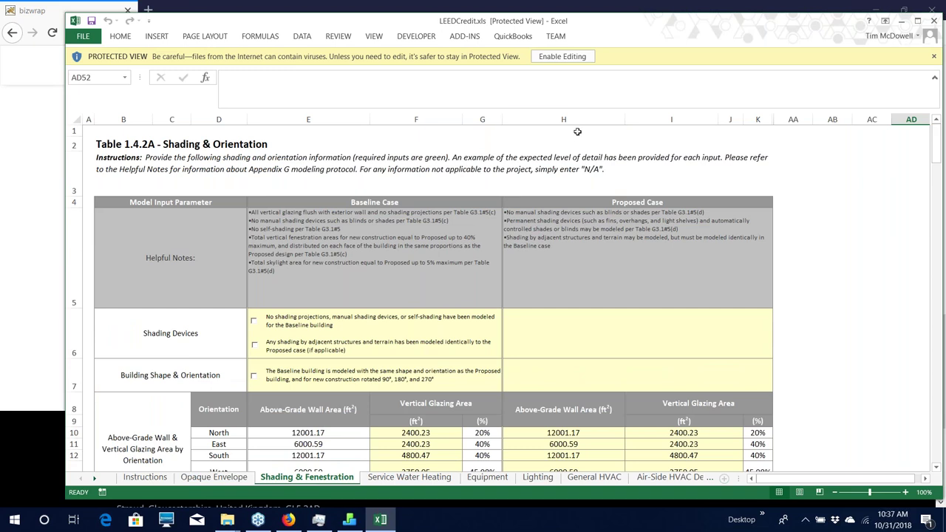
{"action": "left_click", "coordinate": [933, 21]}
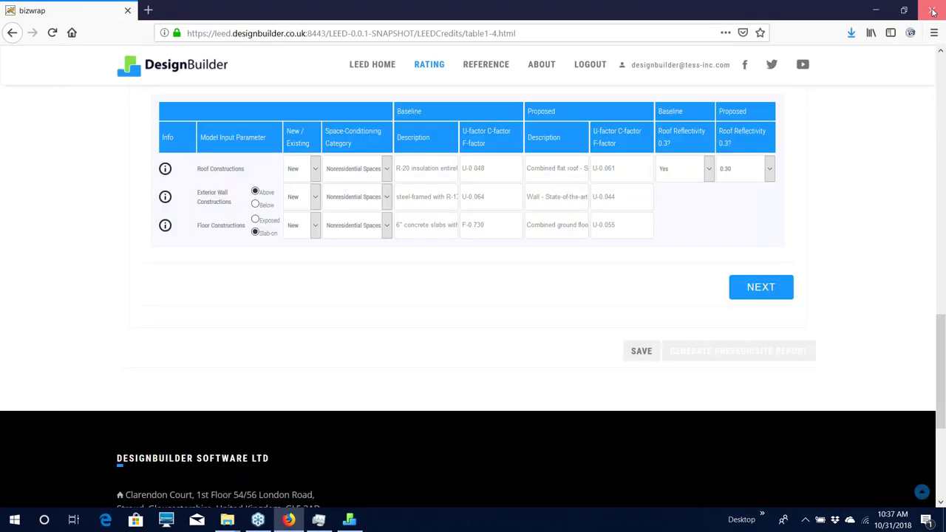
{"action": "left_click", "coordinate": [933, 11]}
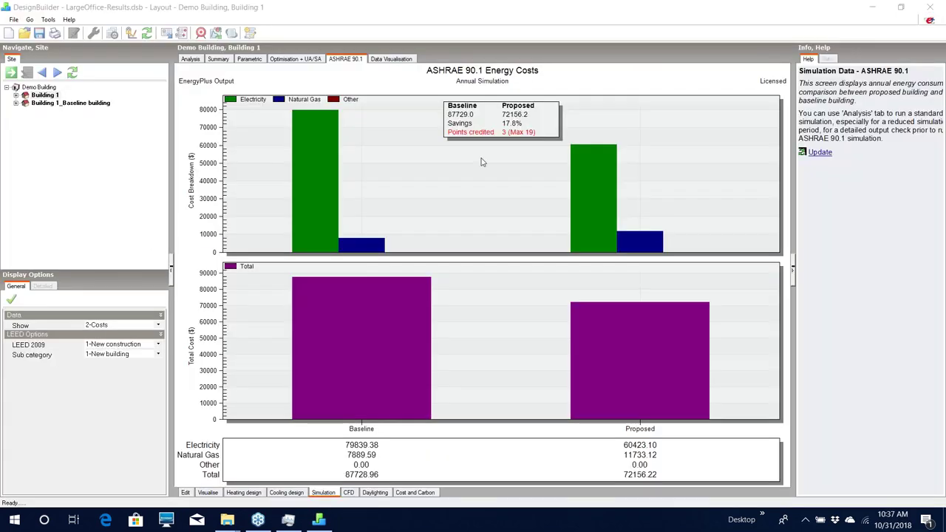